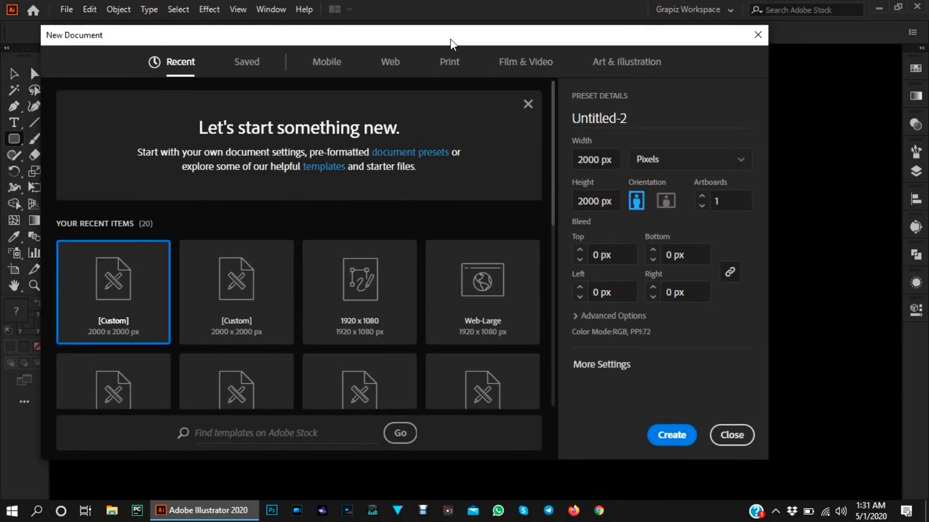
Name the new document preset "Grapiz".
left_click_drag(450, 43, 467, 35)
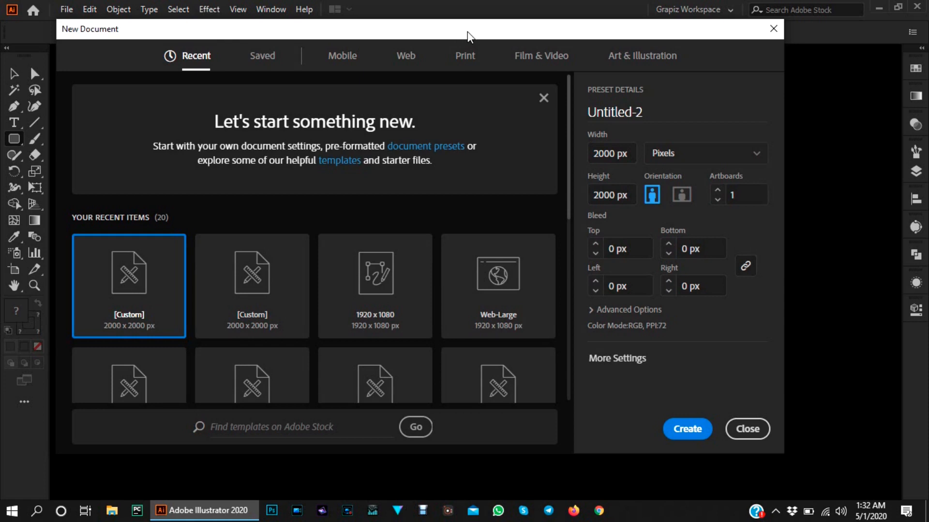
left_click_drag(478, 31, 513, 61)
left_click(699, 140)
left_click_drag(648, 63, 614, 46)
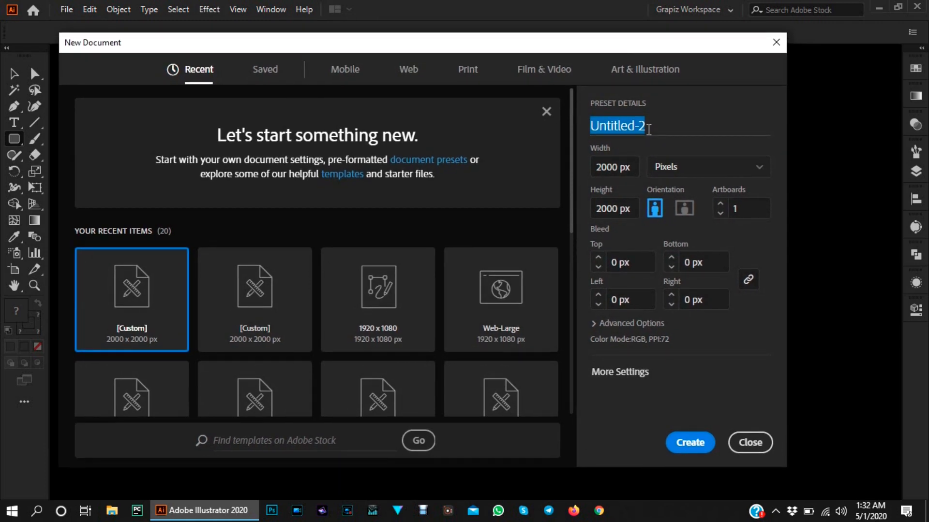
left_click(648, 129)
key("ctrl+a")
type("Grapiz")
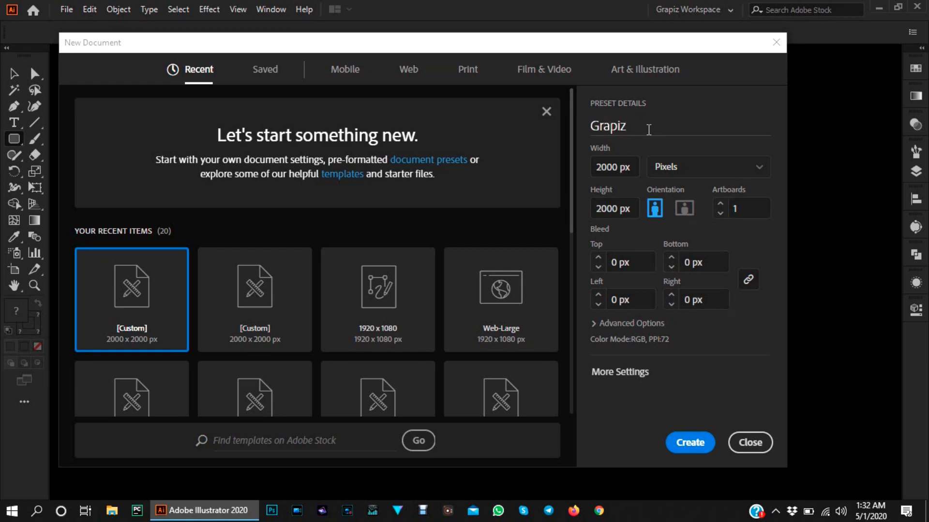
Create the document at 2000 x 2000 px with one artboard in RGB colour mode.
left_click_drag(615, 51, 600, 36)
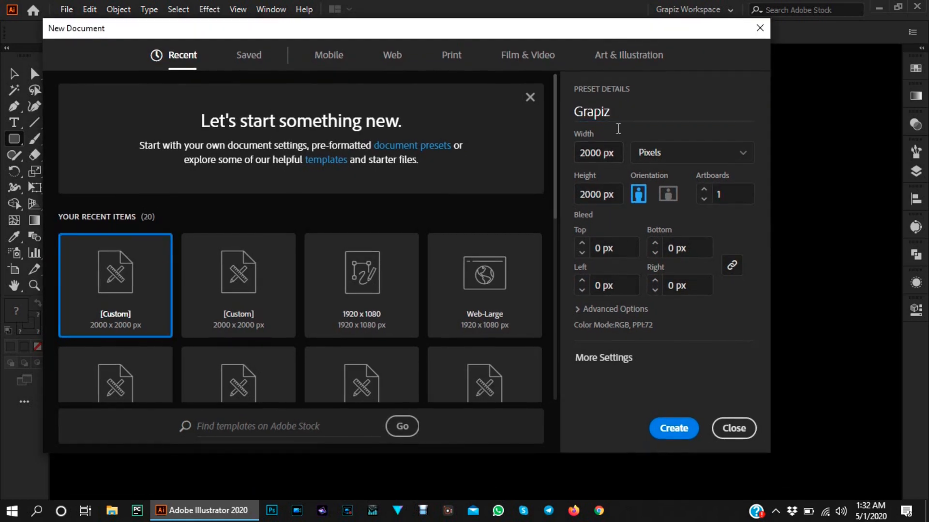
left_click(600, 154)
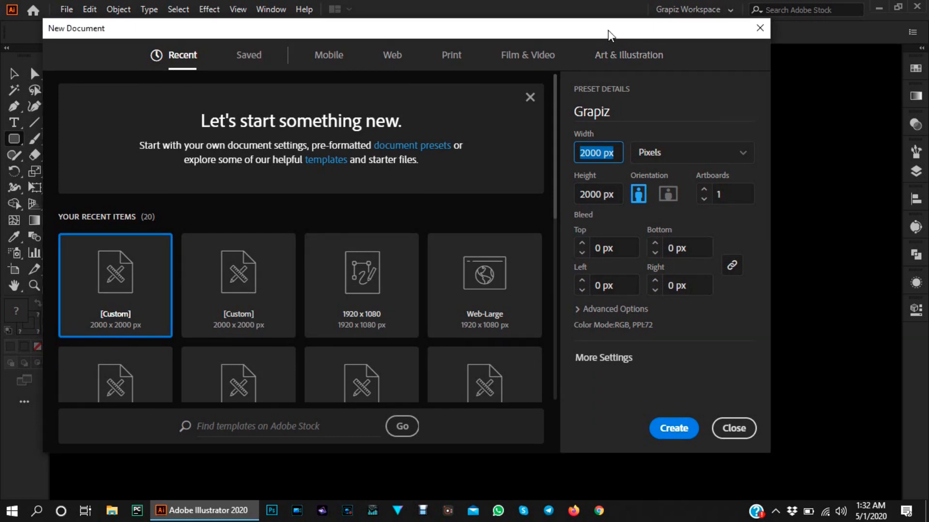
left_click_drag(608, 35, 578, 31)
left_click(589, 193)
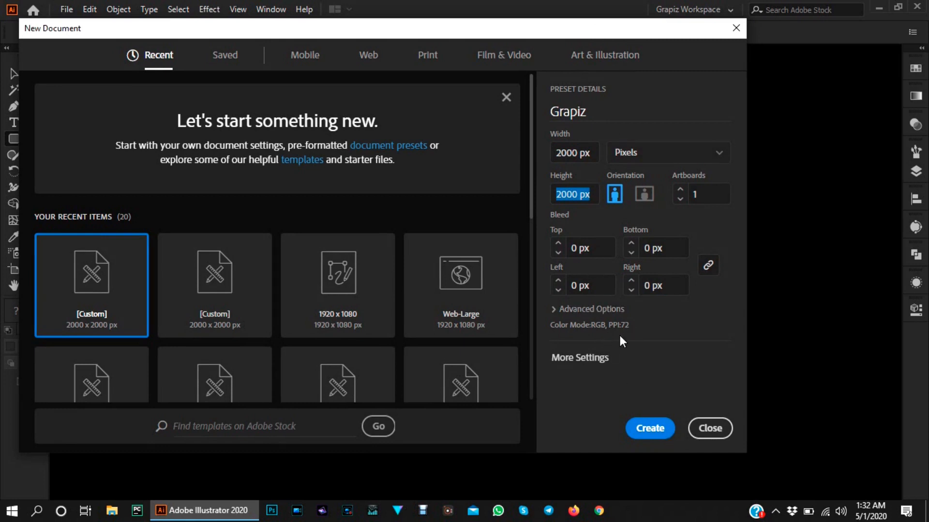
left_click(651, 428)
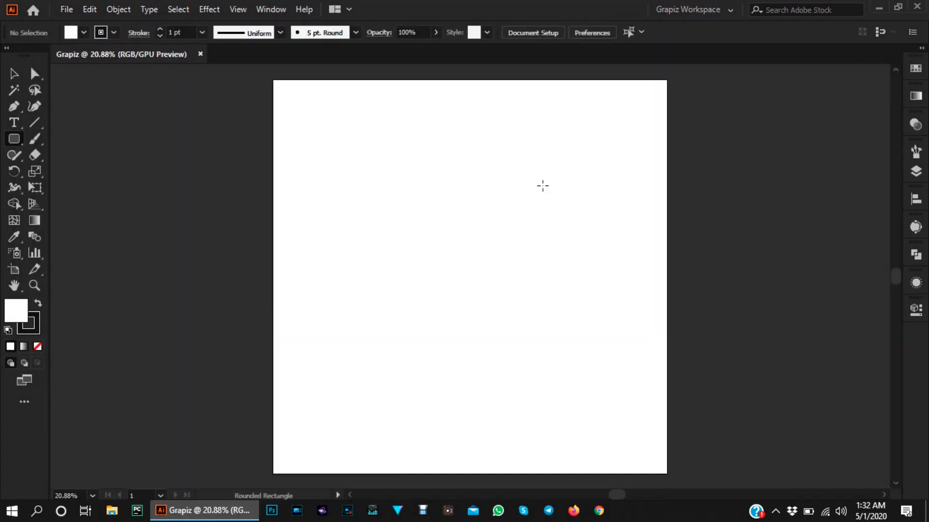
left_click(13, 73)
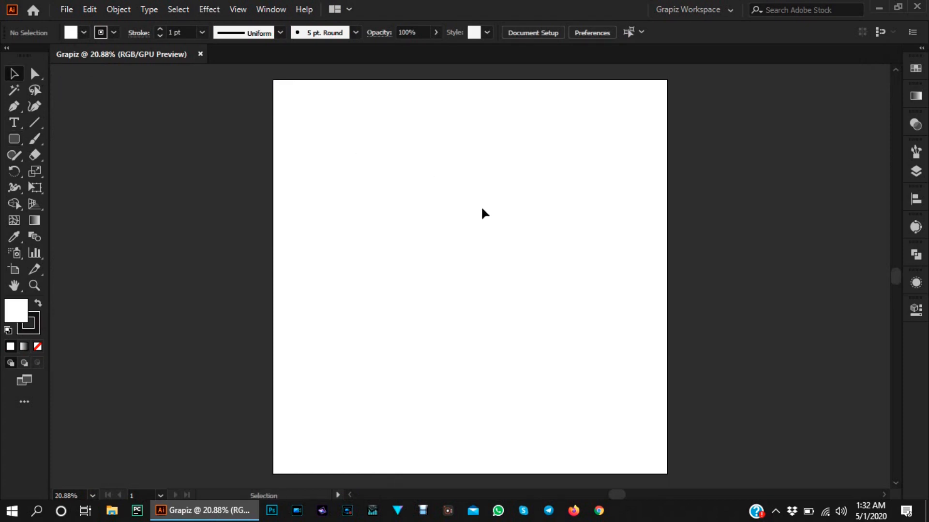
scroll(477, 213, "down", 1)
left_click_drag(516, 245, 459, 233)
scroll(426, 234, "up", 2)
scroll(445, 240, "down", 2)
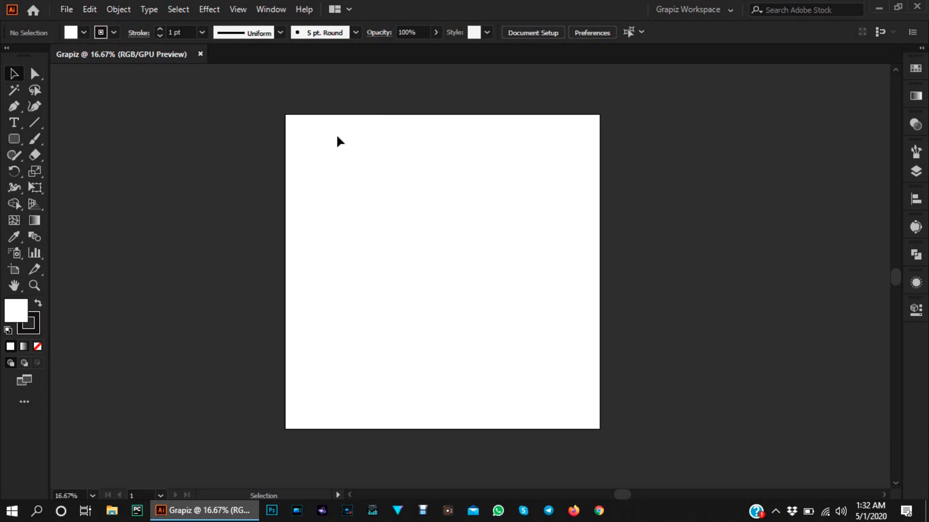
mouse_move(369, 181)
left_mouse_down()
mouse_move(389, 180)
mouse_move(375, 192)
left_mouse_up()
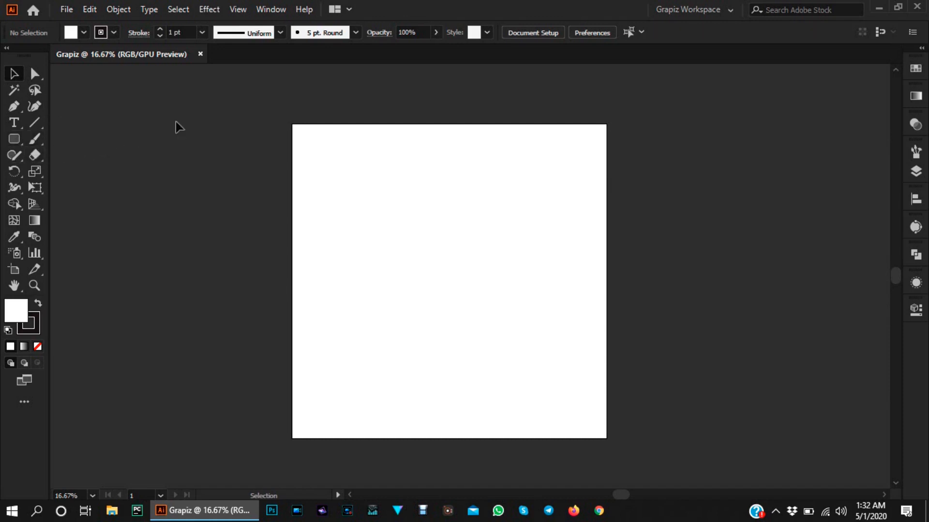
mouse_move(478, 222)
left_mouse_down()
mouse_move(477, 213)
mouse_move(466, 225)
left_mouse_up()
scroll(414, 246, "up", 2)
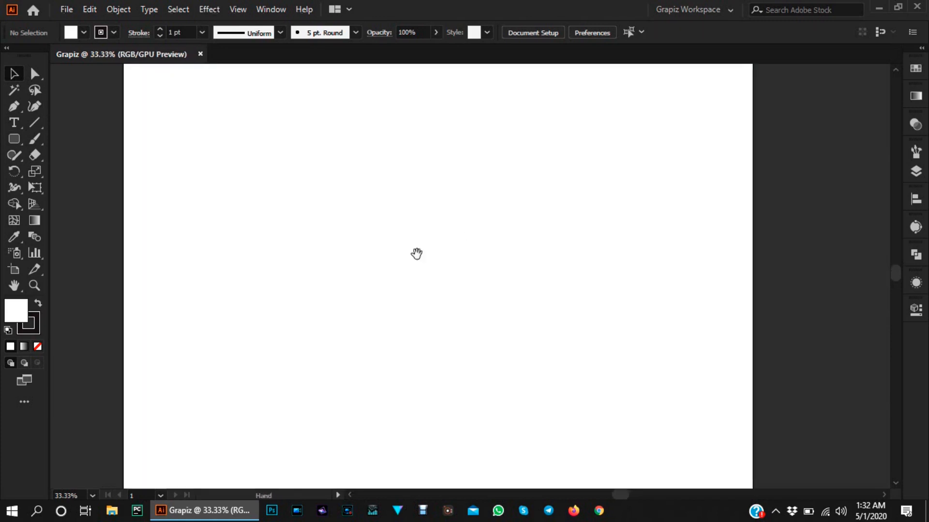
scroll(419, 251, "down", 2)
scroll(430, 266, "up", 2)
scroll(430, 267, "down", 1)
scroll(441, 273, "down", 1)
mouse_move(441, 276)
left_mouse_down()
mouse_move(424, 275)
mouse_move(433, 270)
left_mouse_up()
scroll(424, 275, "up", 1)
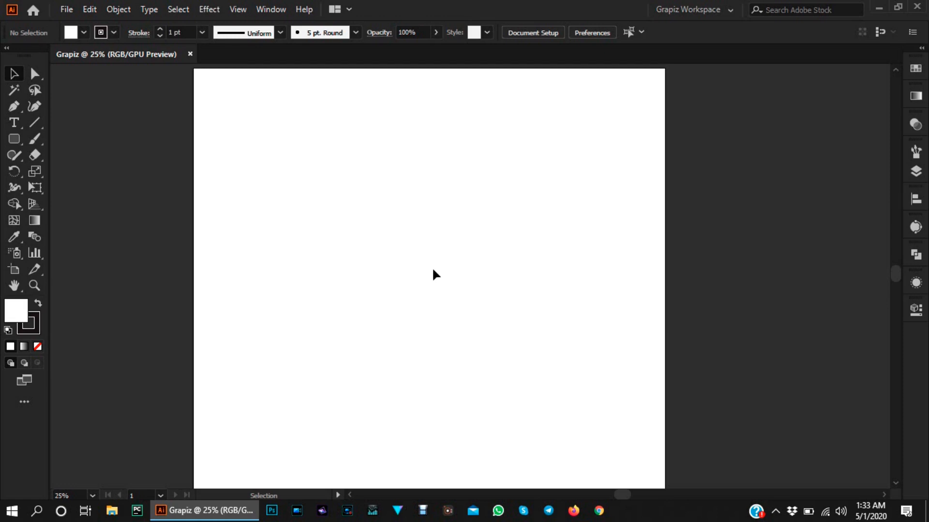
key("space")
left_click_drag(422, 270, 440, 270)
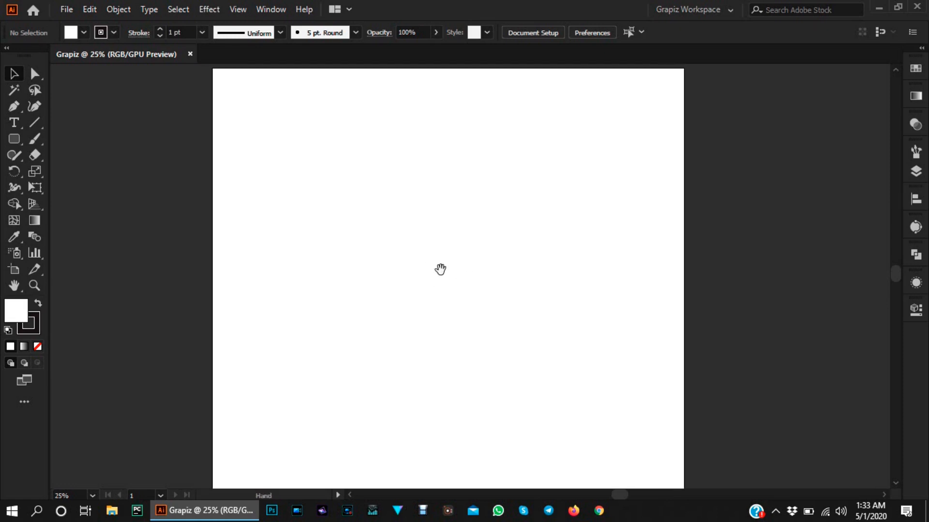
scroll(440, 269, "down", 1)
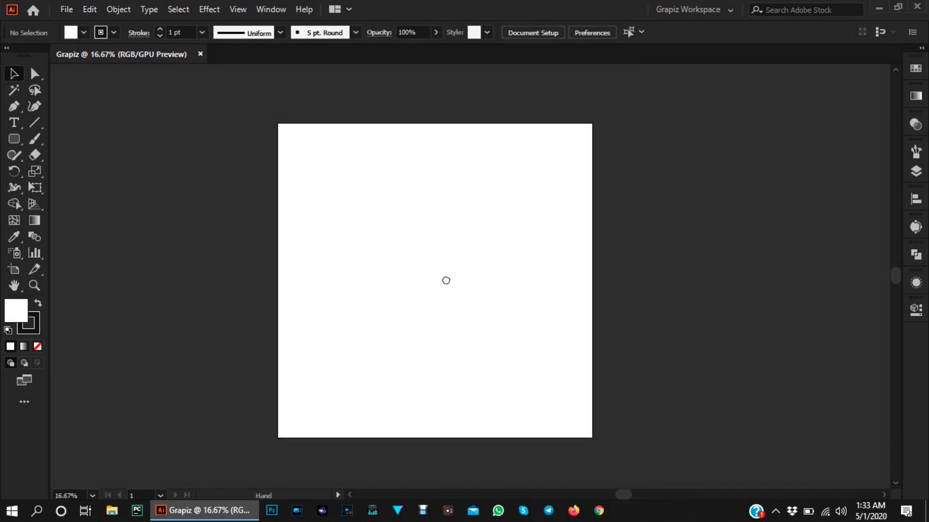
scroll(443, 283, "up", 2)
scroll(437, 293, "down", 1)
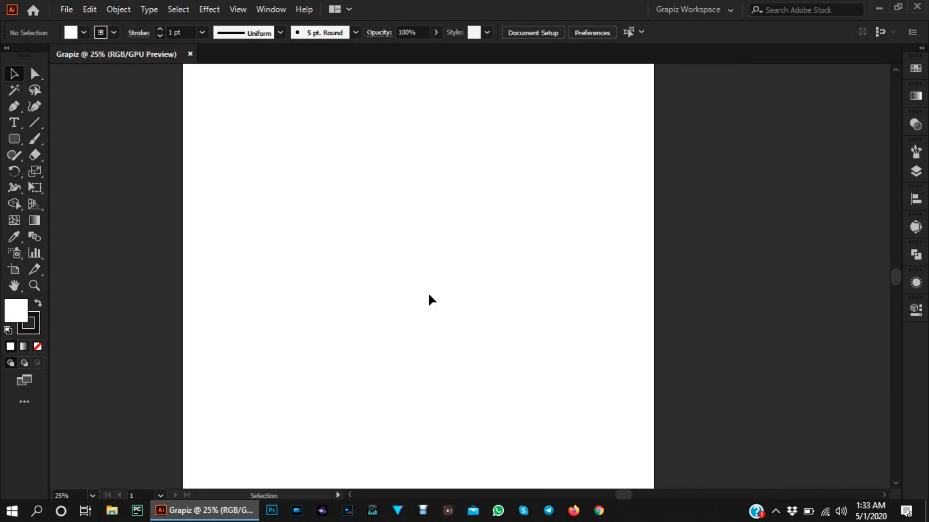
scroll(429, 295, "down", 1)
scroll(416, 274, "up", 1)
scroll(469, 271, "left", 1)
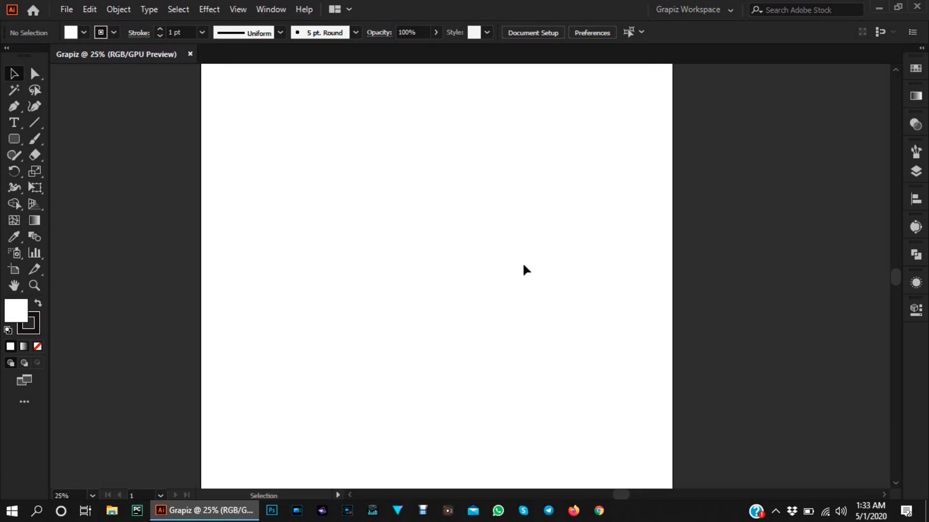
mouse_move(444, 292)
left_mouse_down()
mouse_move(466, 295)
mouse_move(456, 301)
left_mouse_up()
scroll(466, 282, "down", 1)
scroll(449, 288, "up", 1)
scroll(471, 302, "down", 1)
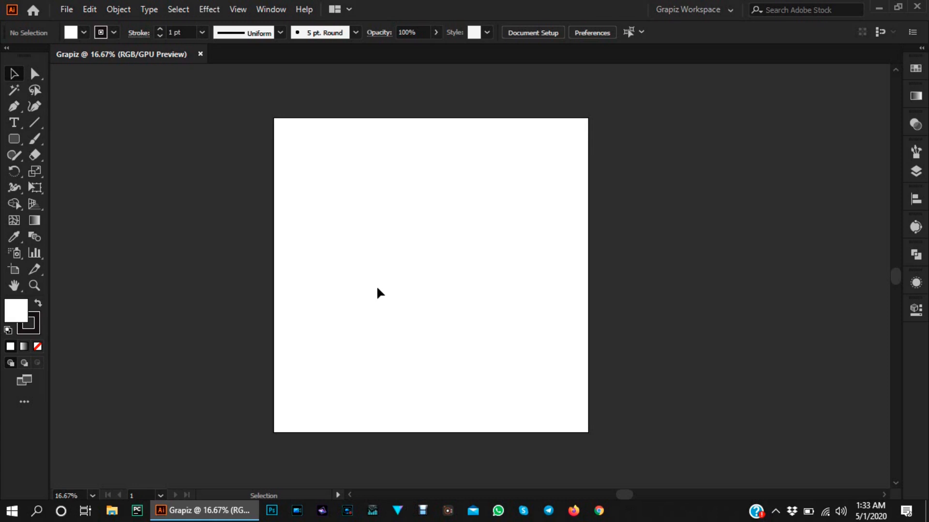
key("space")
left_click_drag(391, 290, 410, 289)
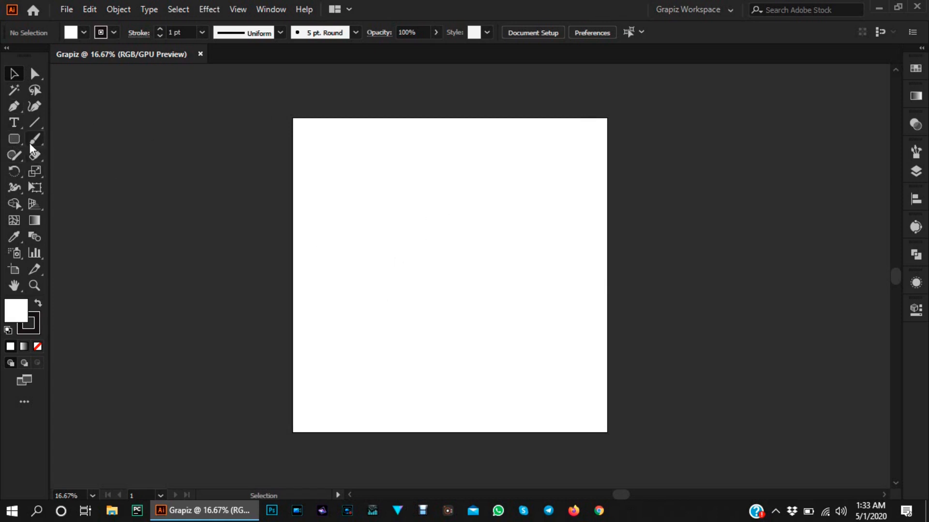
Draw a circle about 717 px in diameter near the artboard's centre with the Ellipse tool and swap its fill and stroke colours.
right_click(15, 140)
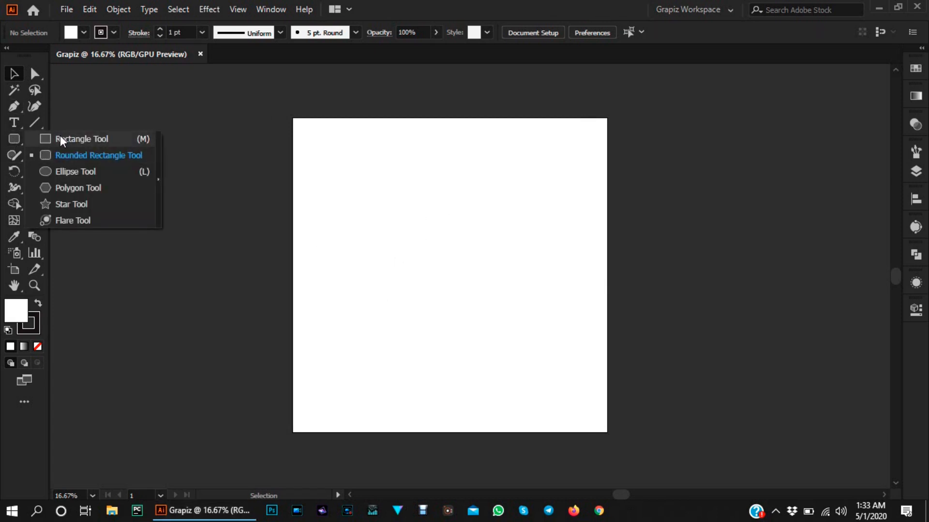
left_click(64, 172)
left_click_drag(427, 264, 478, 316)
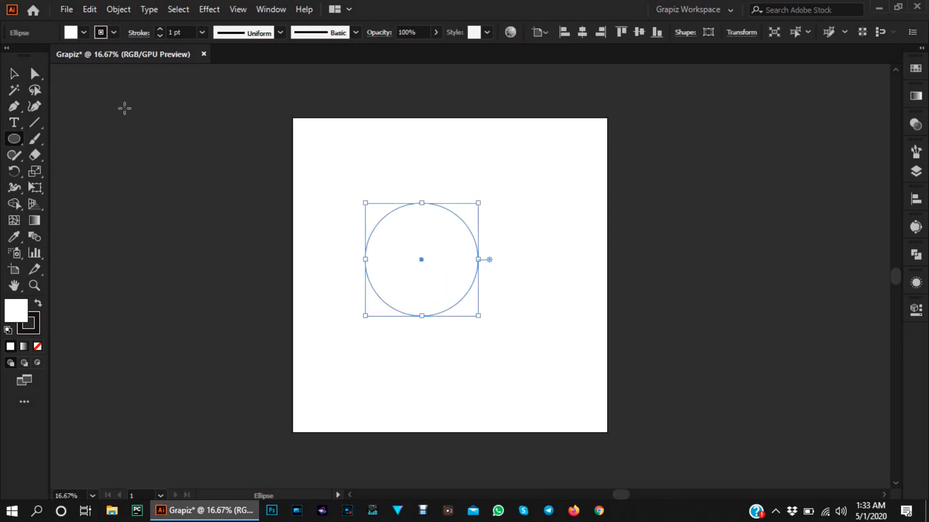
key("shift+x")
Set the black circle's stroke to None.
left_click(113, 32)
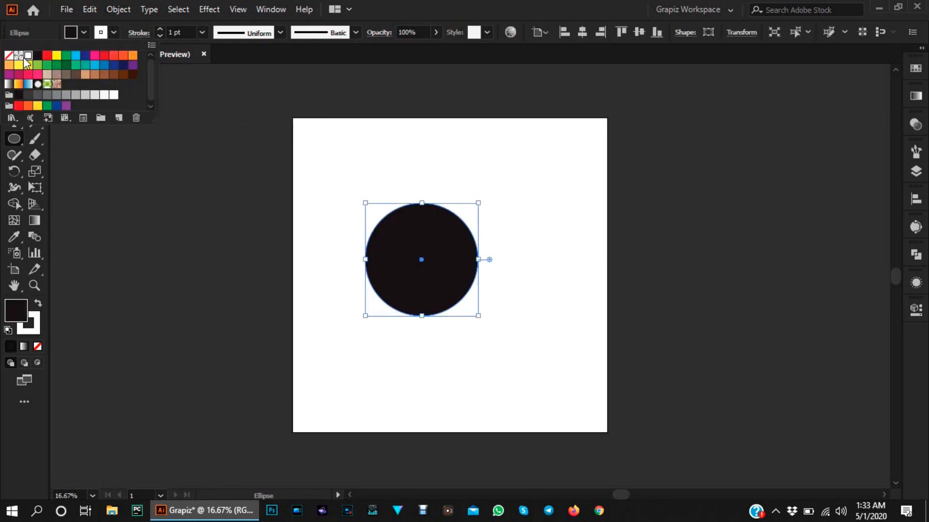
left_click(474, 4)
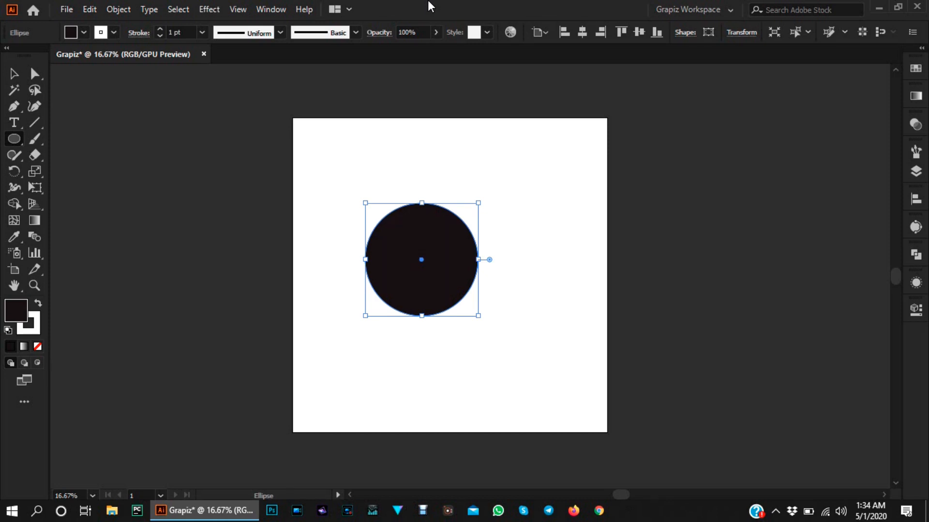
left_click(14, 74)
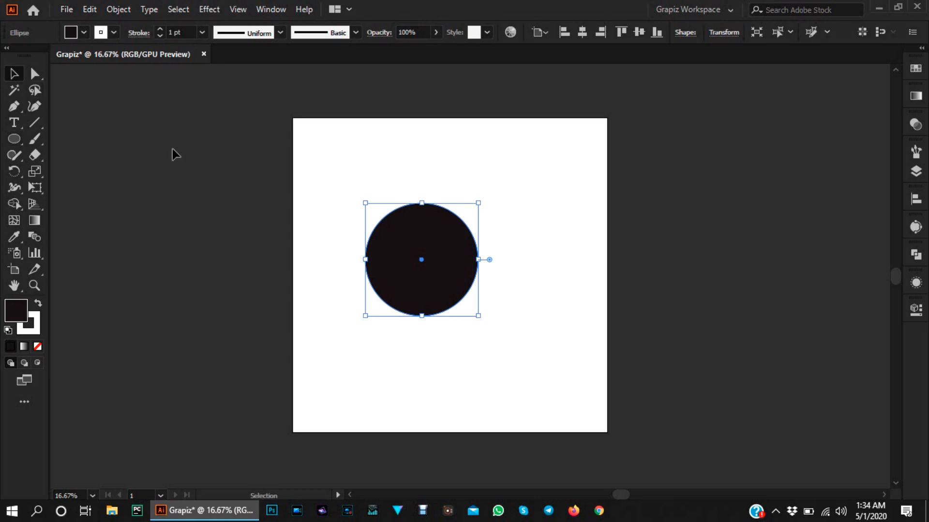
mouse_move(526, 281)
left_mouse_down()
mouse_move(456, 277)
mouse_move(449, 293)
mouse_move(471, 293)
left_mouse_up()
scroll(411, 268, "up", 1)
scroll(436, 262, "up", 1)
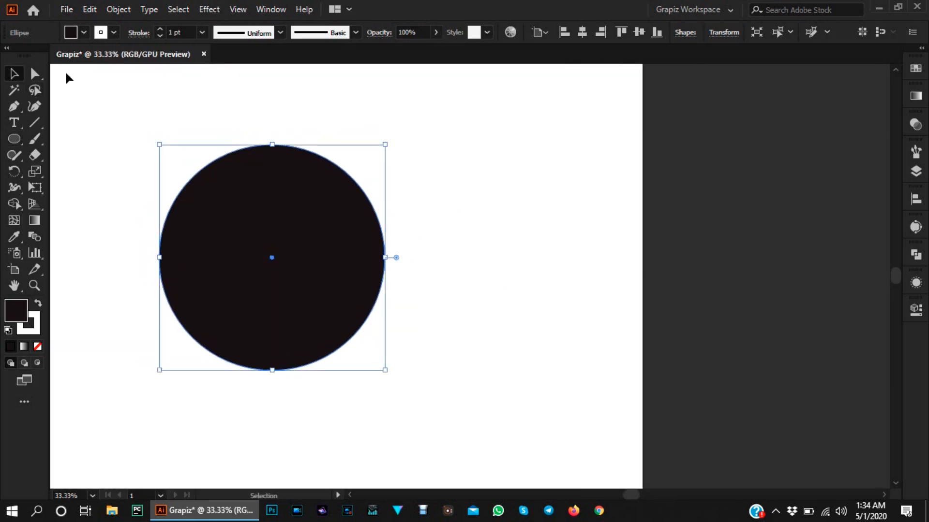
left_click(115, 33)
left_click(9, 54)
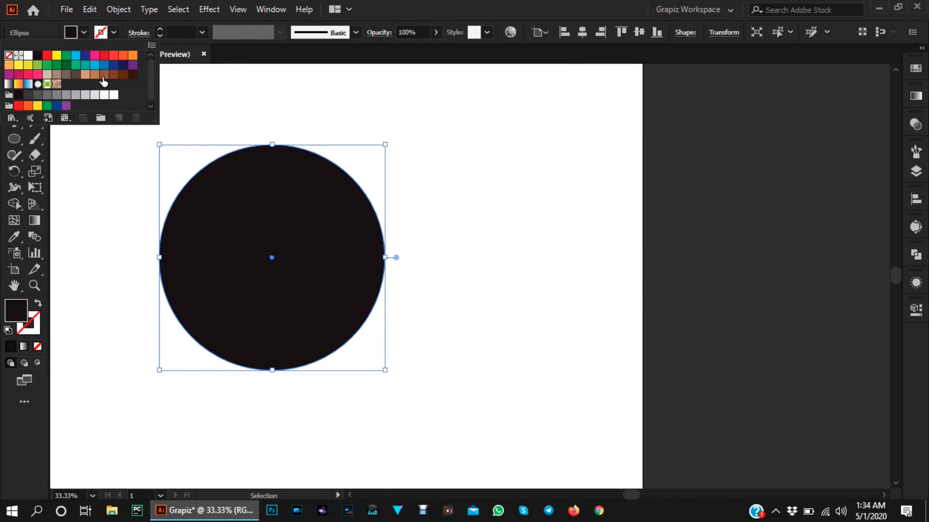
left_click(427, 4)
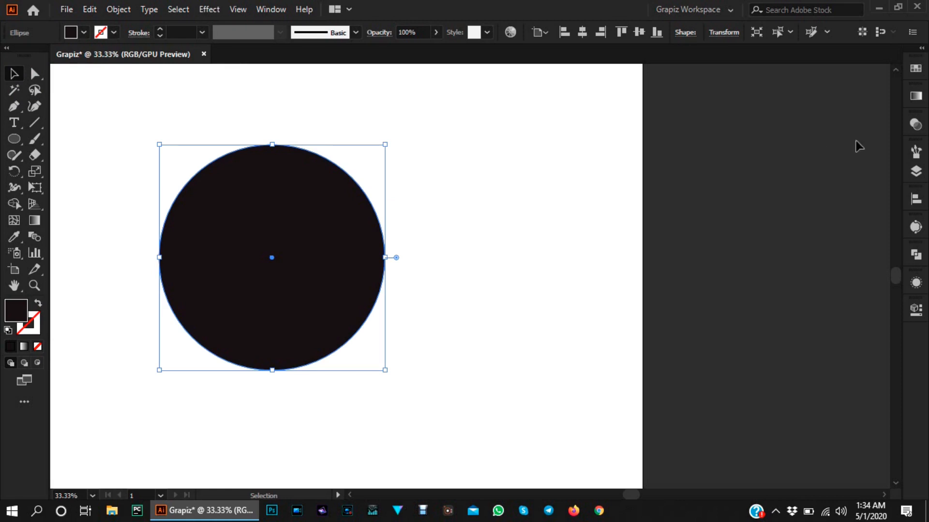
Fill the circle with the green swatch and deselect it.
left_click(914, 69)
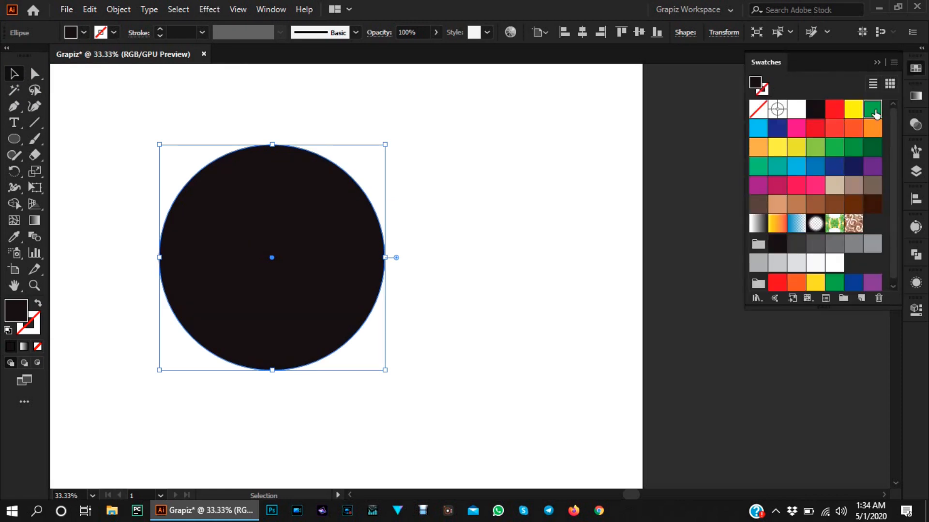
left_click(872, 108)
left_click(320, 228)
left_click(456, 218)
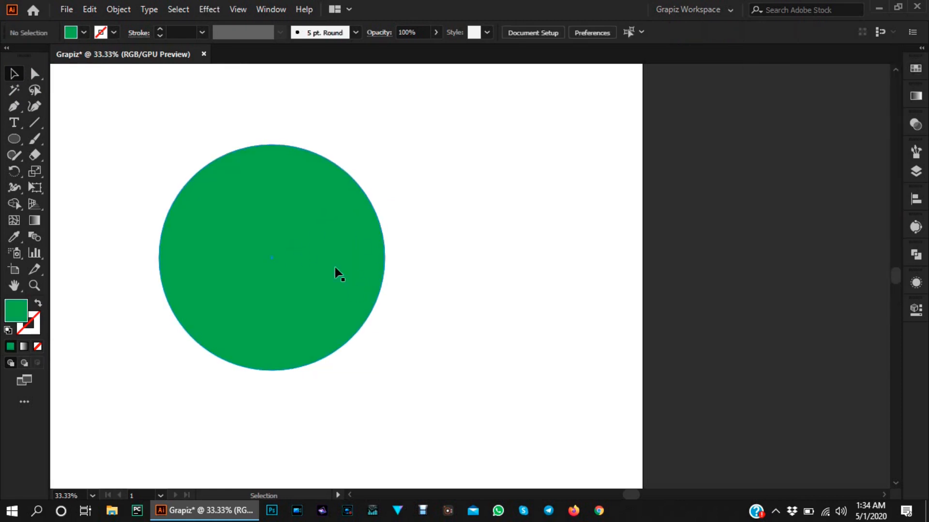
Duplicate the green circle horizontally to the right by about half its diameter so the two circles overlap.
key("space")
left_click_drag(487, 272, 514, 273)
scroll(365, 284, "down", 1)
left_click_drag(323, 289, 403, 284)
Intersect the two overlapping green circles with Pathfinder to keep only their shared leaf shape.
left_click_drag(439, 372, 246, 170)
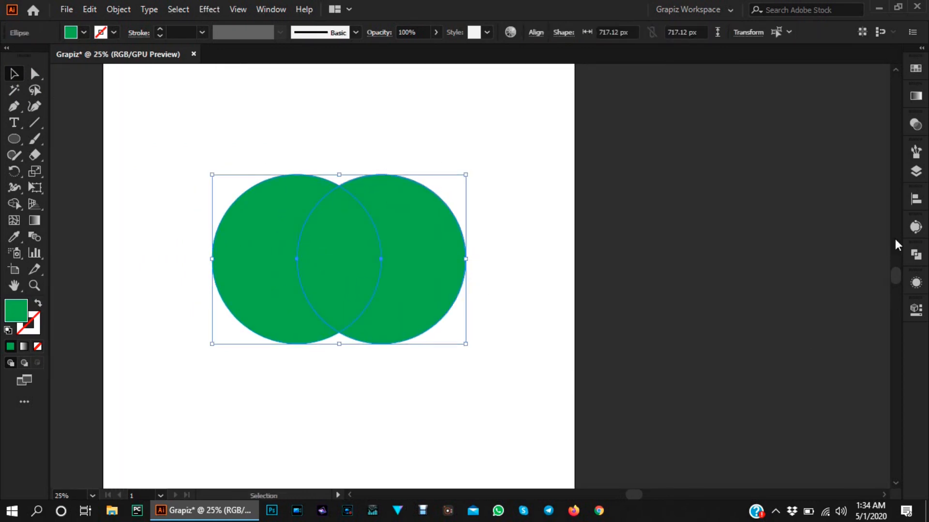
left_click(920, 257)
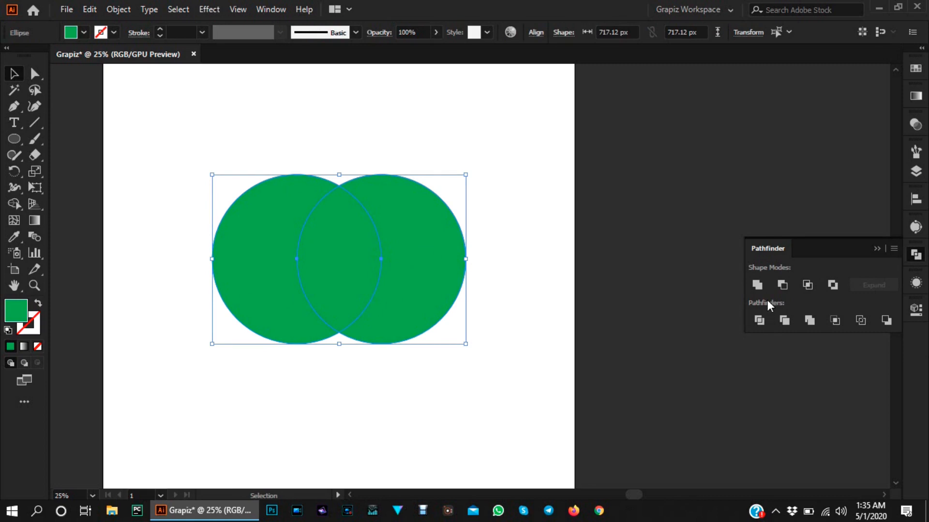
left_click(808, 285)
left_click(497, 315)
scroll(434, 260, "down", 1)
scroll(419, 279, "up", 1)
left_click(338, 245)
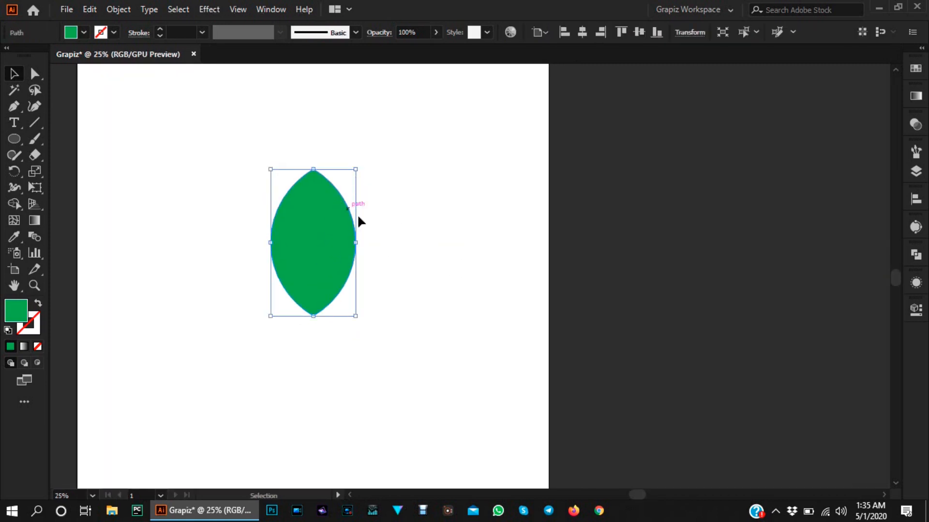
scroll(357, 219, "up", 1)
left_click_drag(334, 218, 433, 231)
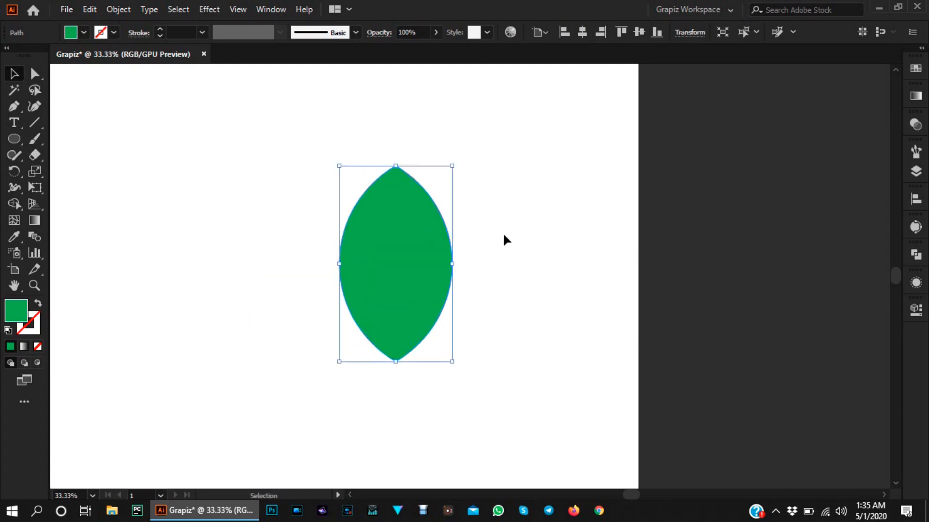
left_click(532, 293)
scroll(479, 283, "right", 2)
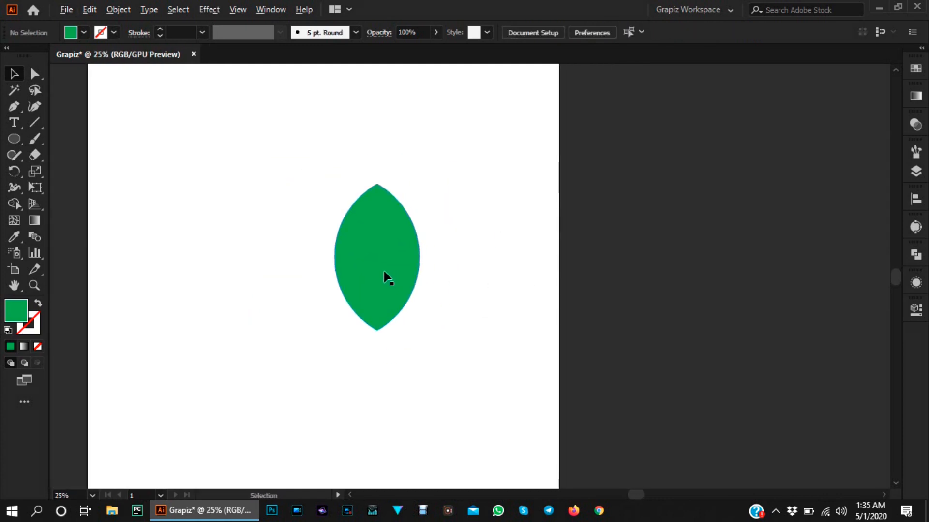
scroll(383, 276, "down", 1)
scroll(370, 242, "up", 2)
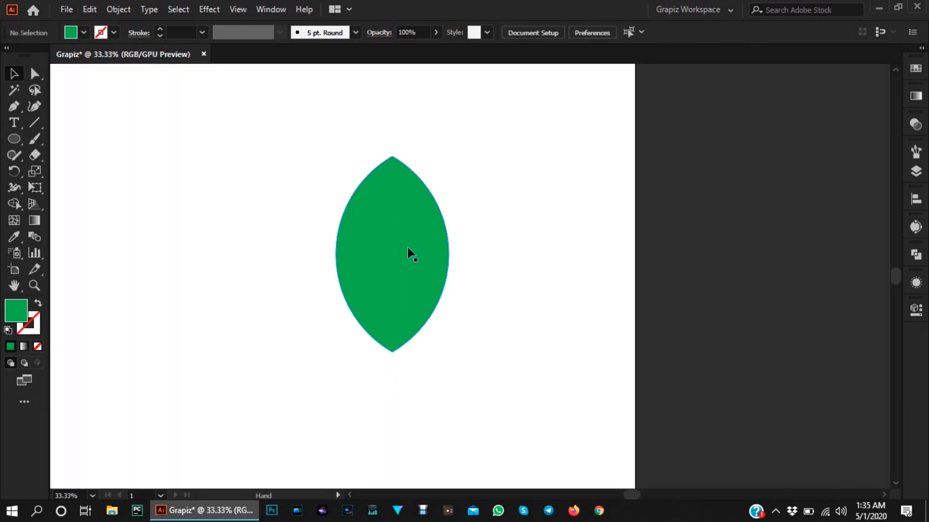
left_click(388, 257)
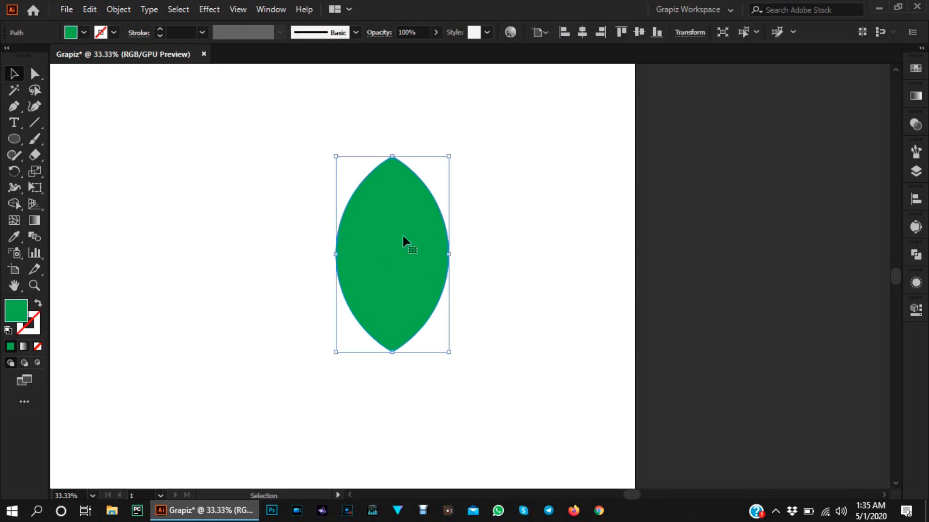
Rotate a copy of the leaf about 45° clockwise around its bottom tip.
key("r")
left_click(391, 351)
left_click_drag(452, 240, 498, 284)
left_click(14, 74)
Rotate a copy of the right leaf counterclockwise around the shared bottom tip to mirror it on the left of the upright leaf.
key("alt")
key("r")
left_click(392, 352)
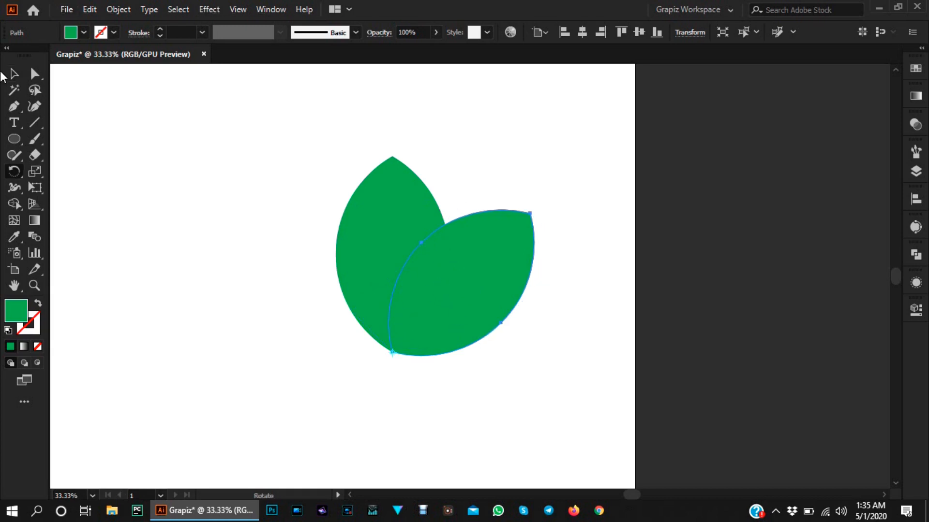
left_click_drag(462, 273, 296, 260)
left_click(14, 74)
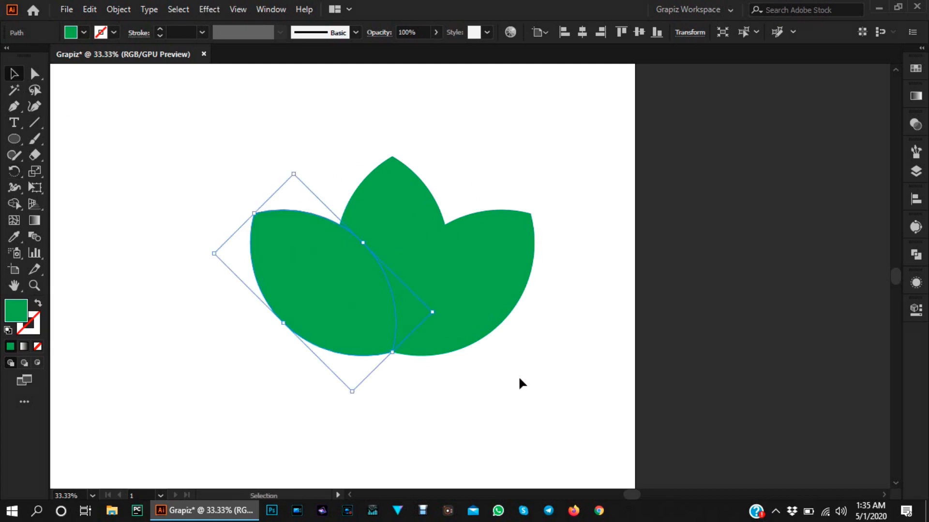
Set the blending mode of all three leaves to Screen and deselect them.
key("ctrl+a")
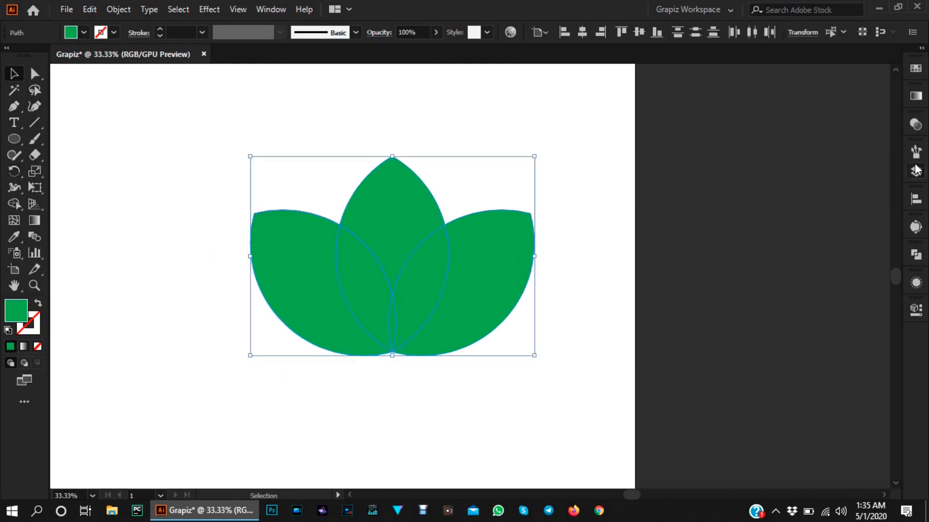
left_click(916, 125)
left_click(796, 138)
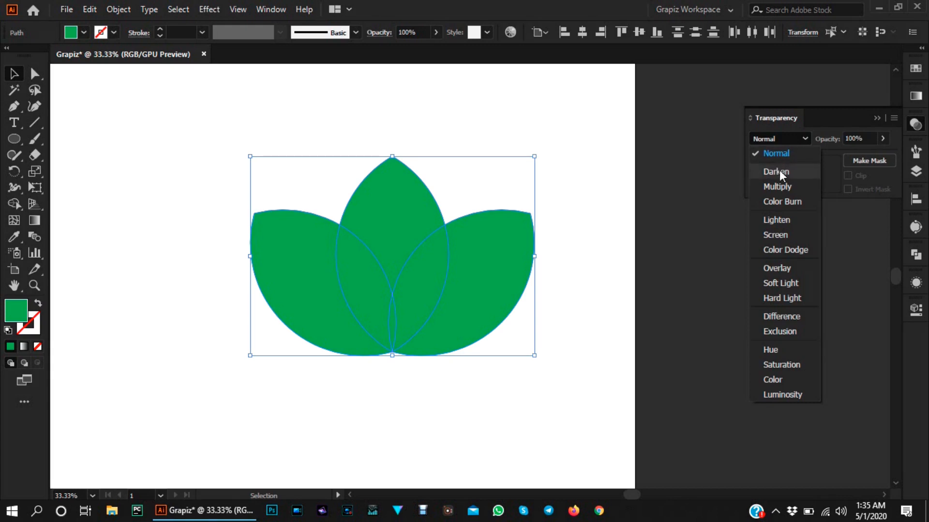
left_click(782, 237)
left_click(580, 280)
Fill the right leaf with the light yellow-green swatch.
left_click(369, 234)
left_click(914, 70)
left_click(506, 257)
left_click(915, 70)
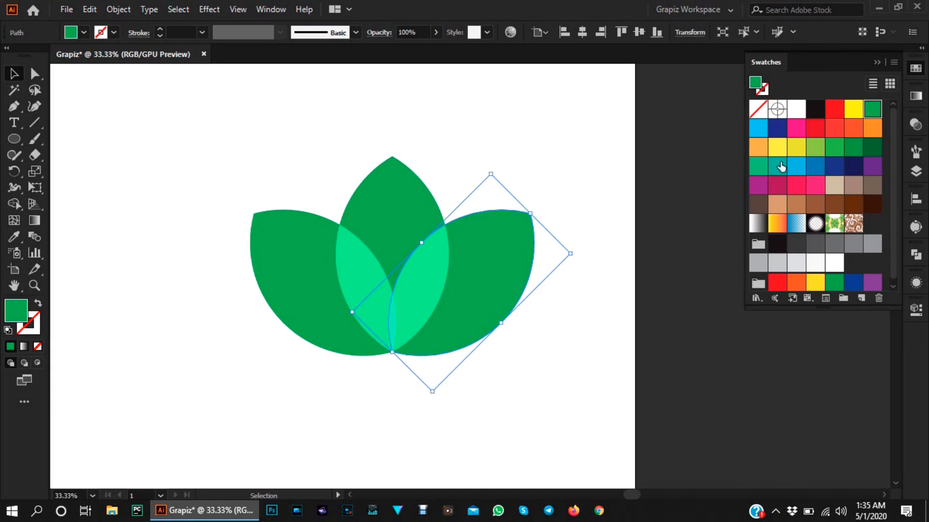
left_click(815, 147)
Fill the left leaf with the medium green swatch beside the yellow-green one and deselect it.
left_click(309, 269)
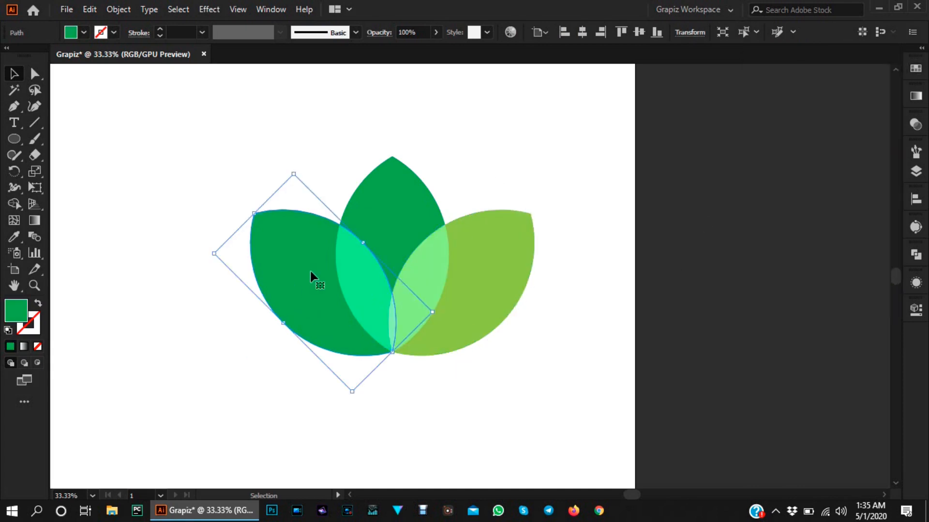
left_click(913, 70)
left_click(830, 147)
left_click(502, 169)
Select all three leaves and group them.
scroll(578, 220, "down", 1)
left_click_drag(600, 303, 238, 131)
scroll(565, 299, "down", 1)
scroll(528, 299, "up", 1)
left_click_drag(442, 214, 401, 269)
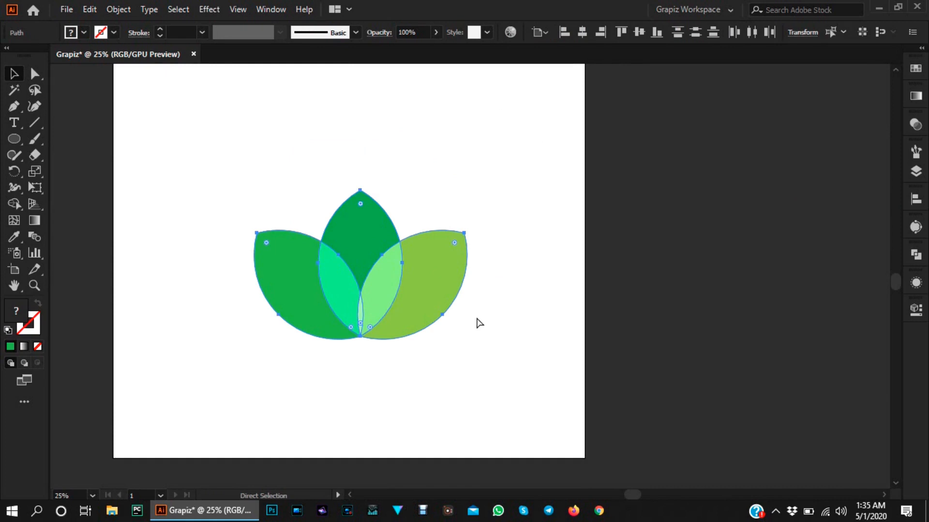
key("ctrl+g")
Move the leaf group off the artboard to its right side.
left_click_drag(516, 302, 555, 323)
scroll(561, 332, "down", 1)
scroll(513, 264, "up", 1)
scroll(518, 290, "down", 1)
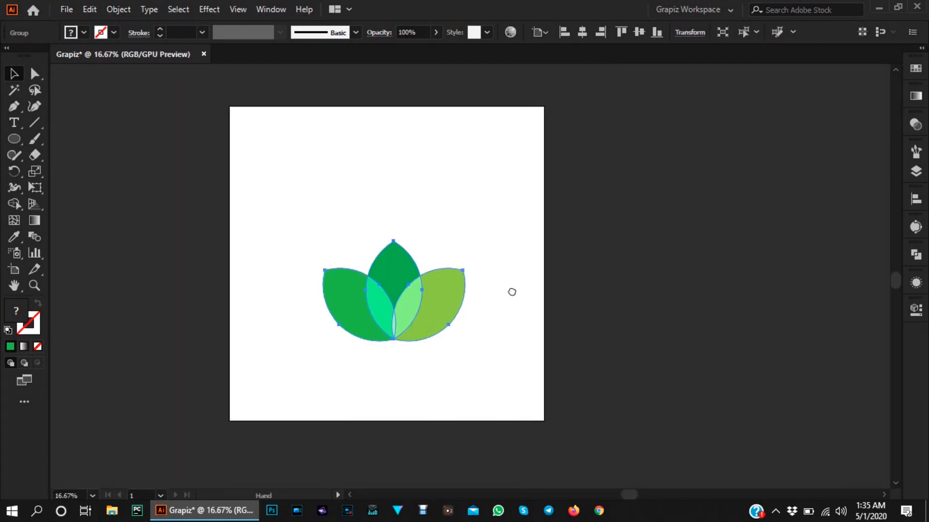
left_click_drag(406, 297, 658, 284)
left_click_drag(755, 320, 600, 320)
scroll(527, 286, "up", 2)
left_click_drag(690, 316, 660, 311)
scroll(661, 312, "down", 2)
left_click_drag(631, 360, 672, 333)
scroll(646, 331, "left", 1)
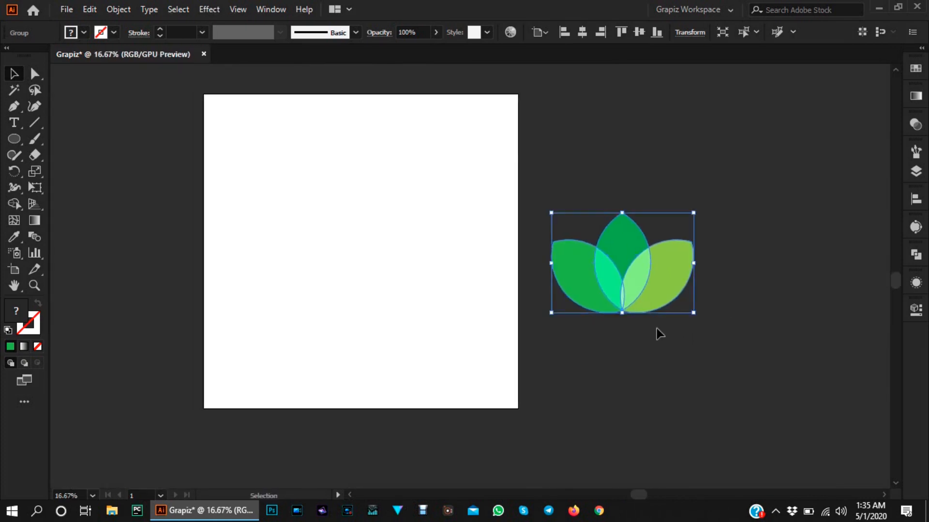
scroll(659, 331, "down", 1)
scroll(672, 314, "left", 1)
left_click_drag(727, 324, 693, 338)
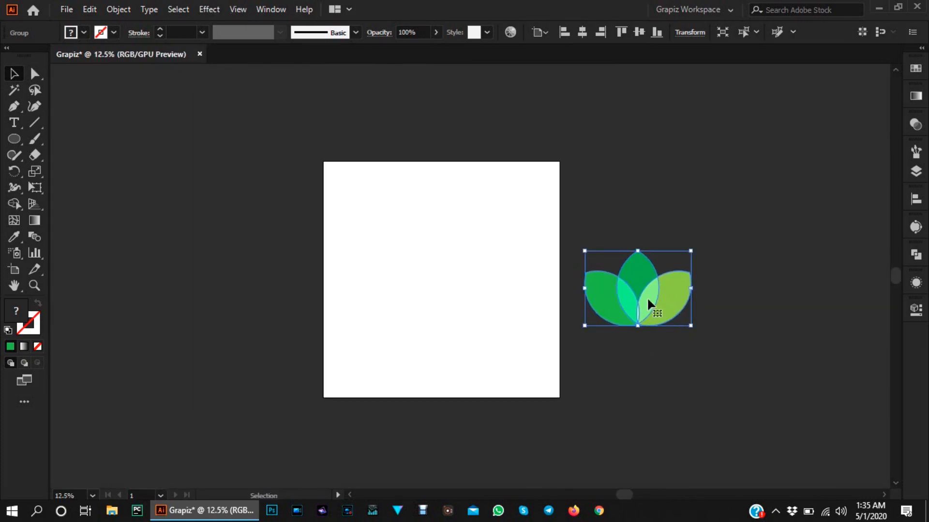
Move the leaf group back onto the artboard, slightly below its center, and deselect it.
left_click_drag(643, 294, 456, 295)
left_click(544, 308)
scroll(517, 312, "up", 1)
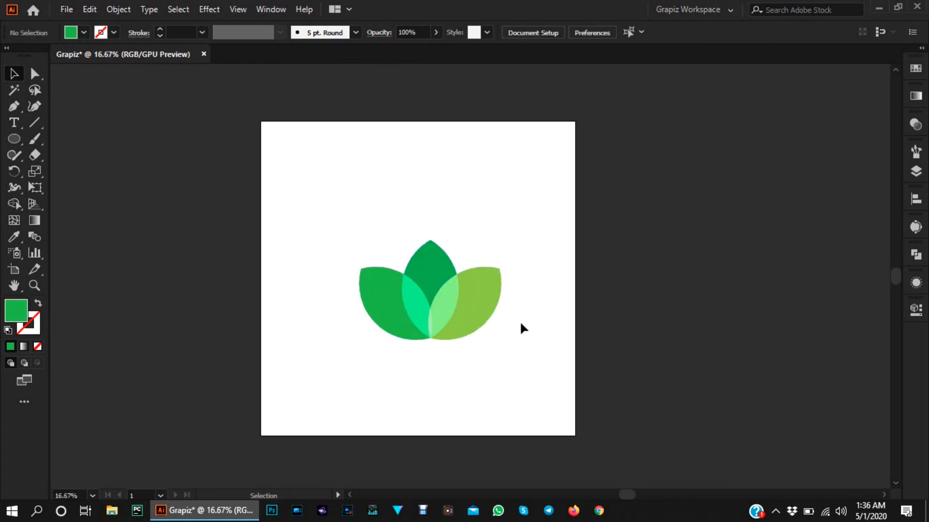
scroll(503, 285, "up", 1)
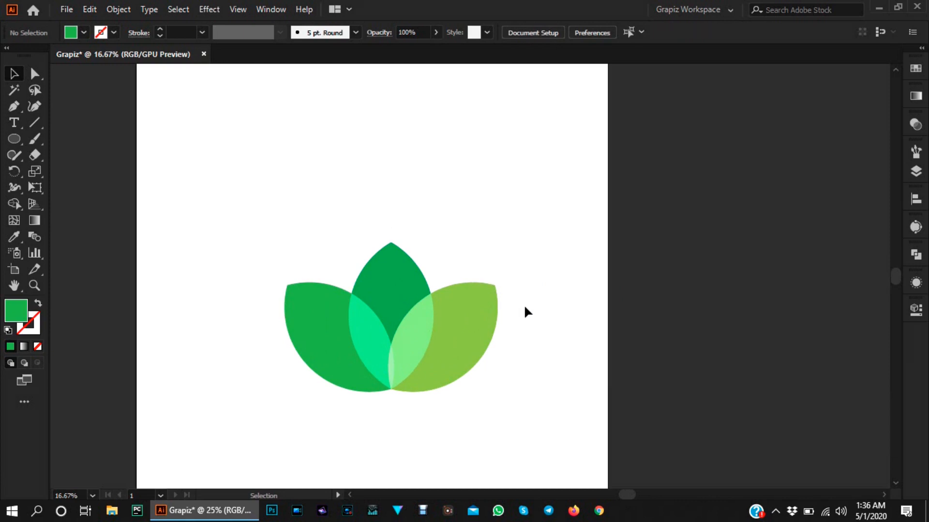
scroll(518, 305, "up", 2)
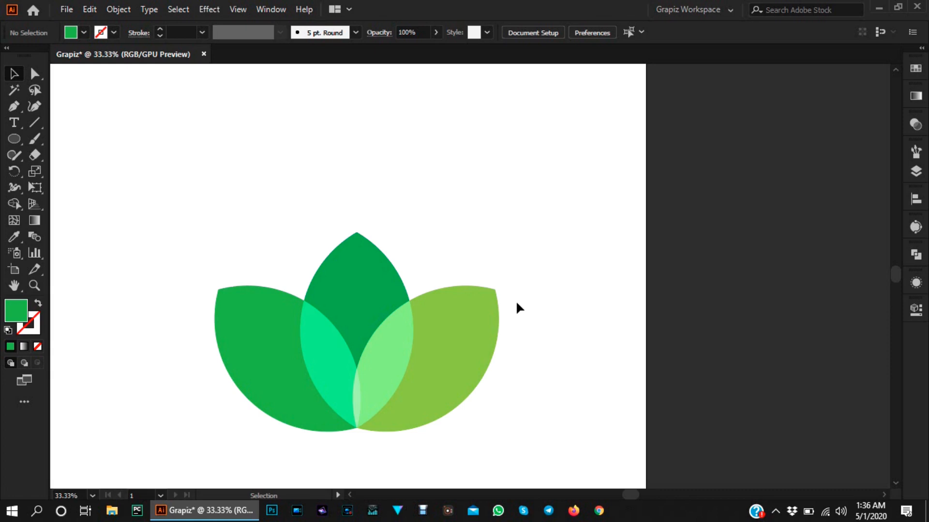
scroll(531, 338, "down", 1)
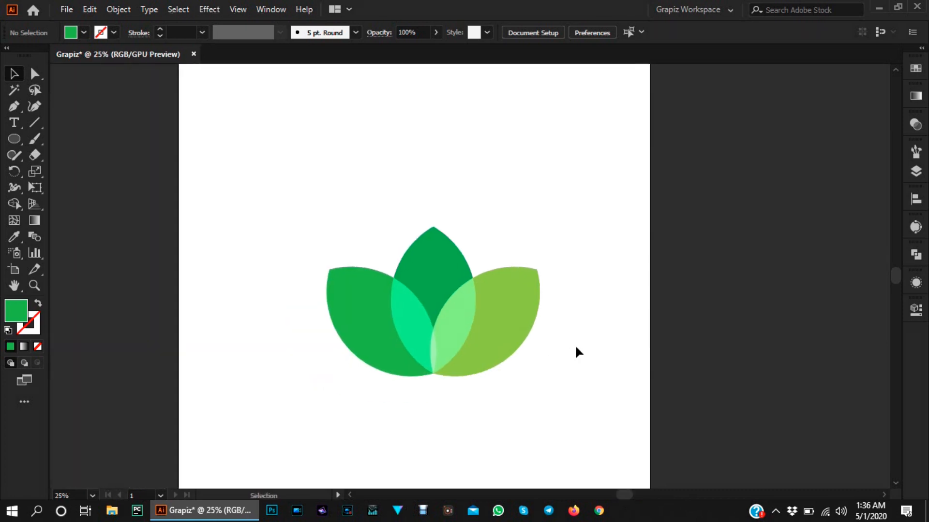
scroll(576, 353, "down", 1)
Export the artboard with Save for Web as a 2000 x 2000 px JPEG named Leaf on the Desktop.
left_click(492, 311)
scroll(537, 351, "up", 2)
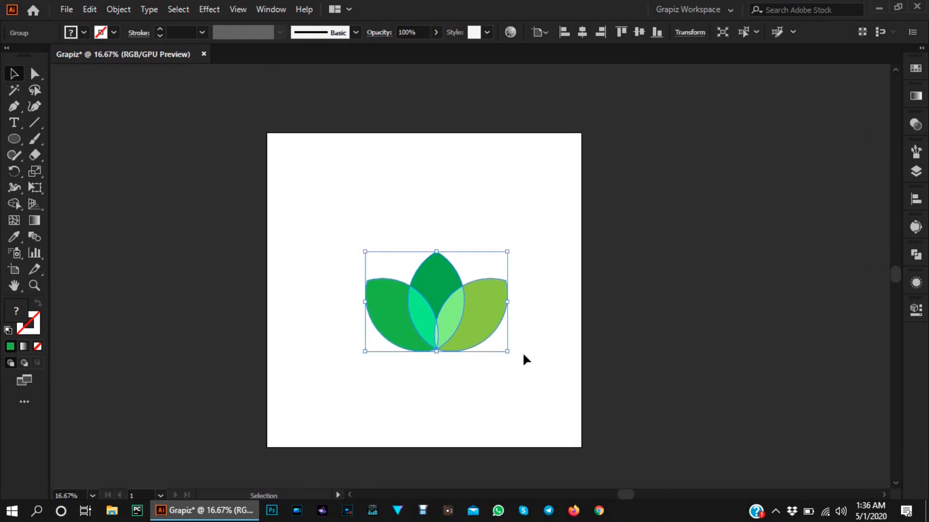
scroll(542, 349, "down", 1)
left_click(496, 357)
key("ctrl+alt+shift+s")
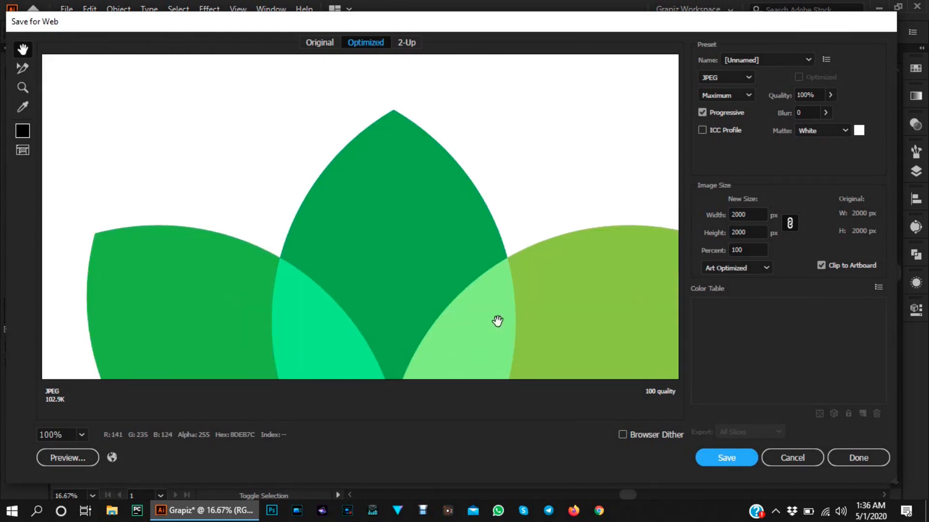
left_click(718, 460)
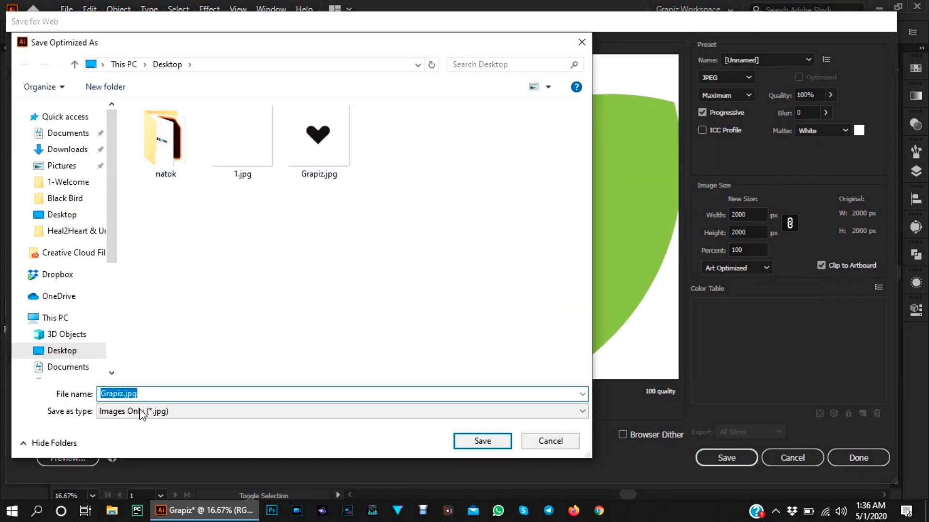
type("Le")
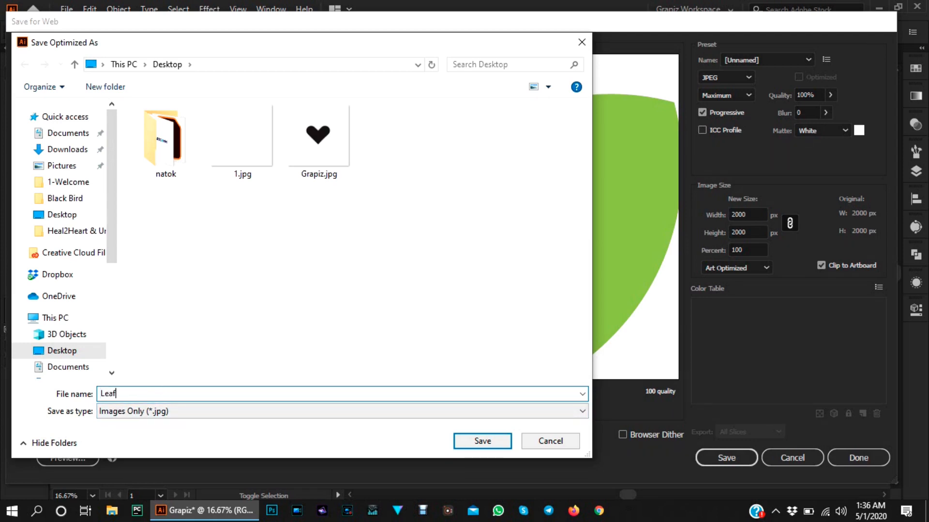
type("af")
key("Return")
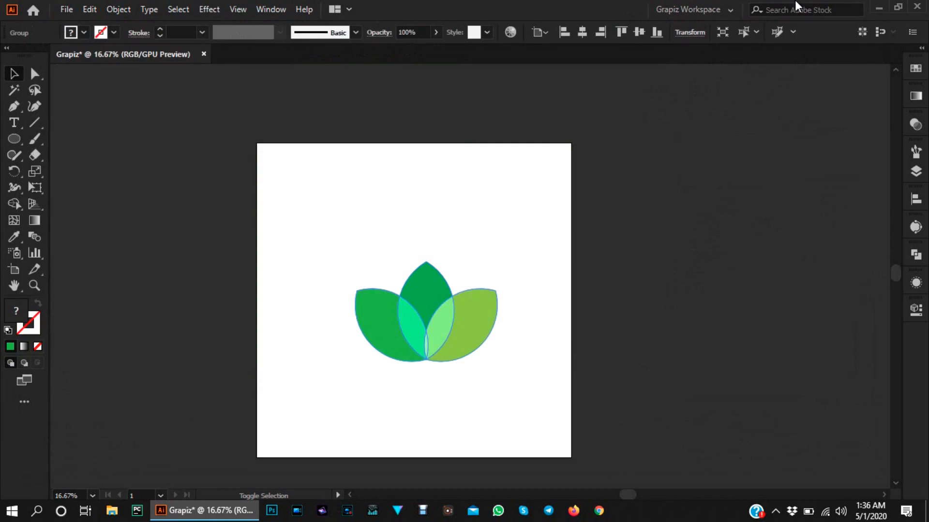
Place Leaf.jpg in an empty area of the desktop, inspect it in Picasa Photo Viewer, and close the viewer.
left_click(879, 7)
left_click_drag(25, 32, 301, 309)
double_click(282, 321)
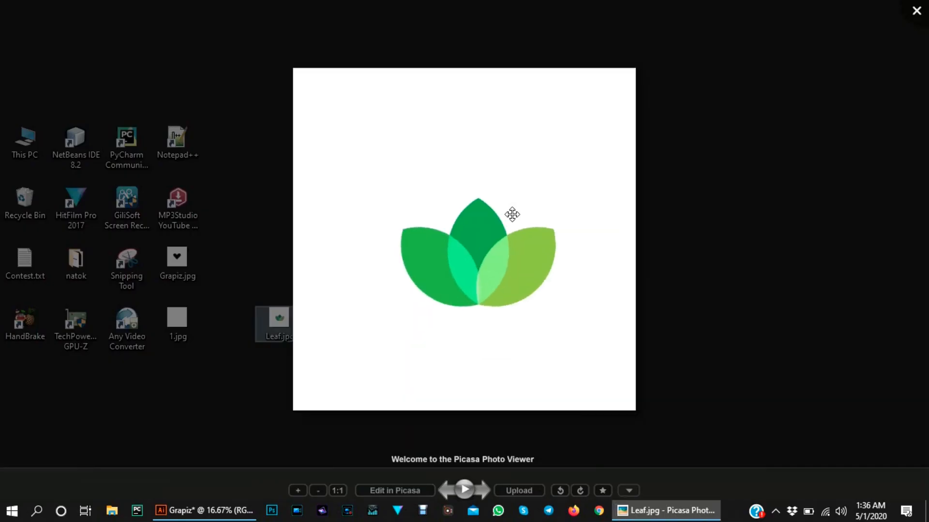
scroll(477, 277, "up", 4)
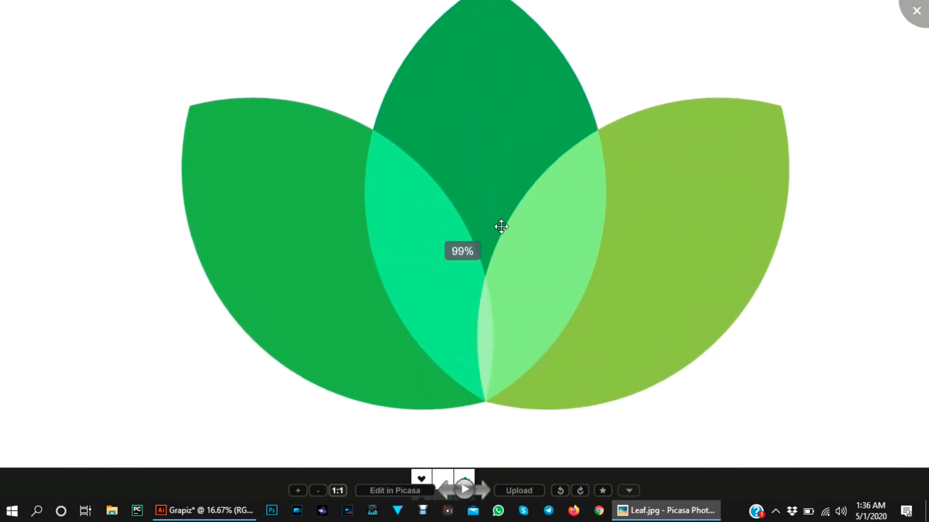
scroll(501, 229, "down", 4)
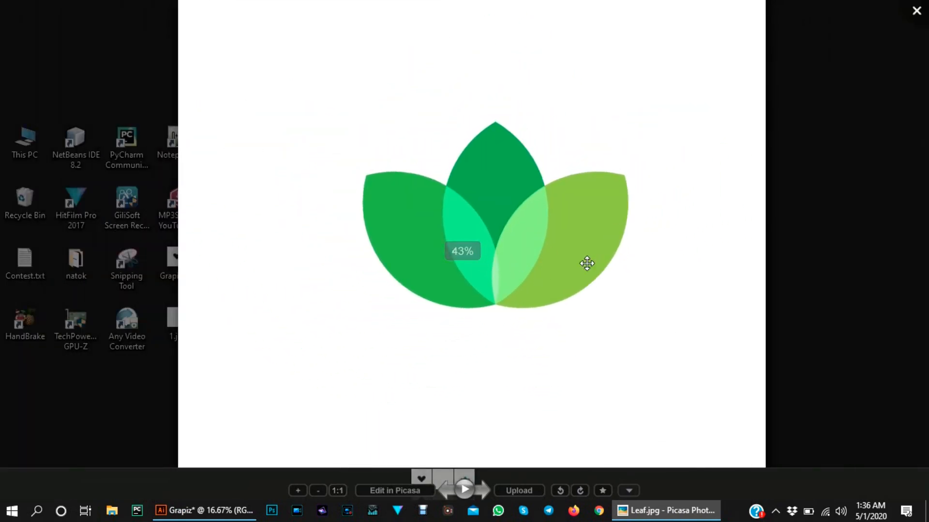
scroll(498, 233, "down", 2)
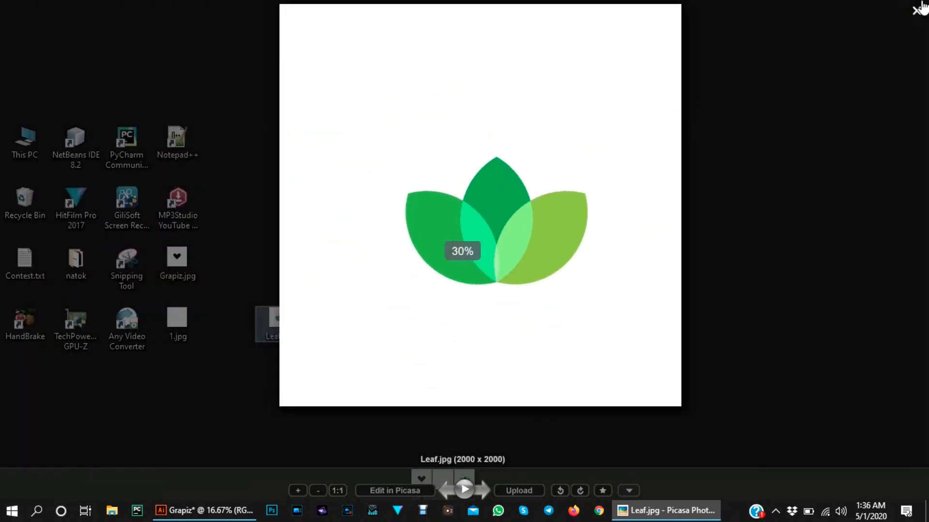
left_click(918, 9)
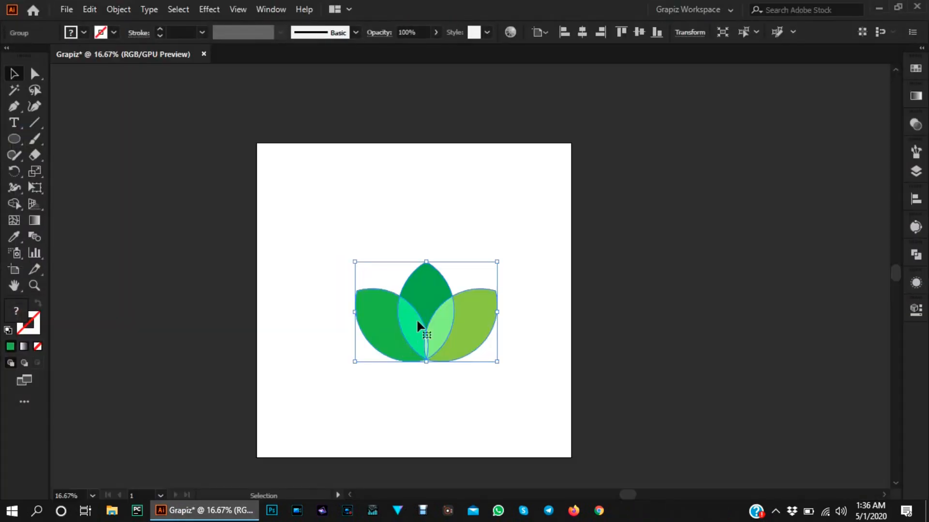
Move the leaf group off the artboard to its left and export the empty artboard as a JPEG named Blank.
left_click_drag(443, 313, 135, 312)
key("ctrl+alt+shift+s")
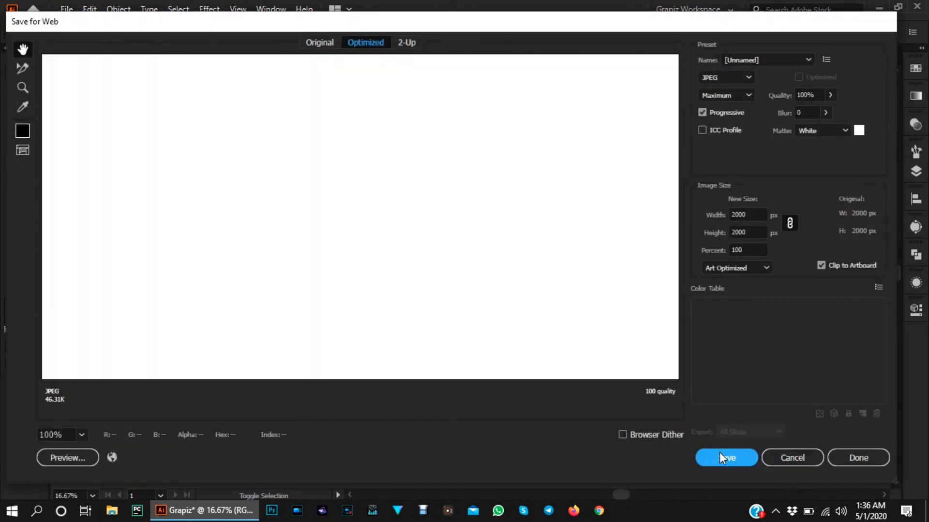
left_click(722, 454)
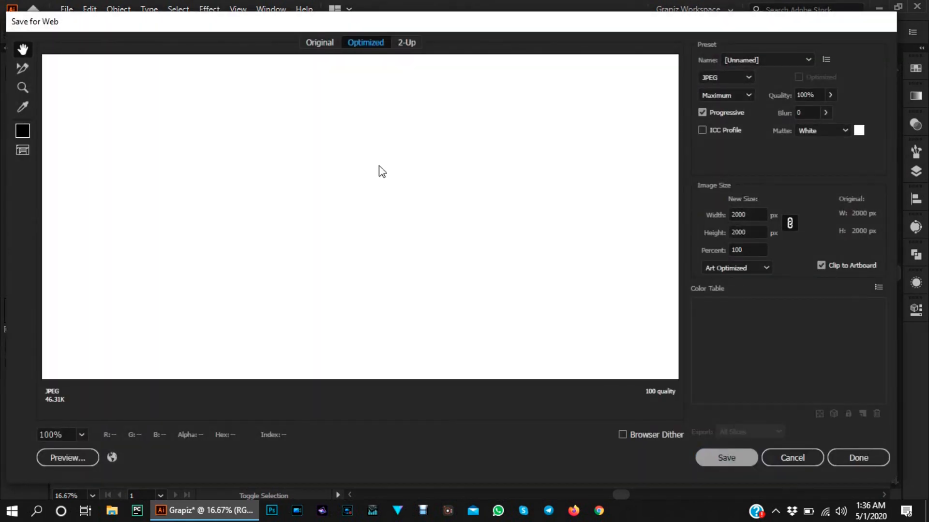
type("Black")
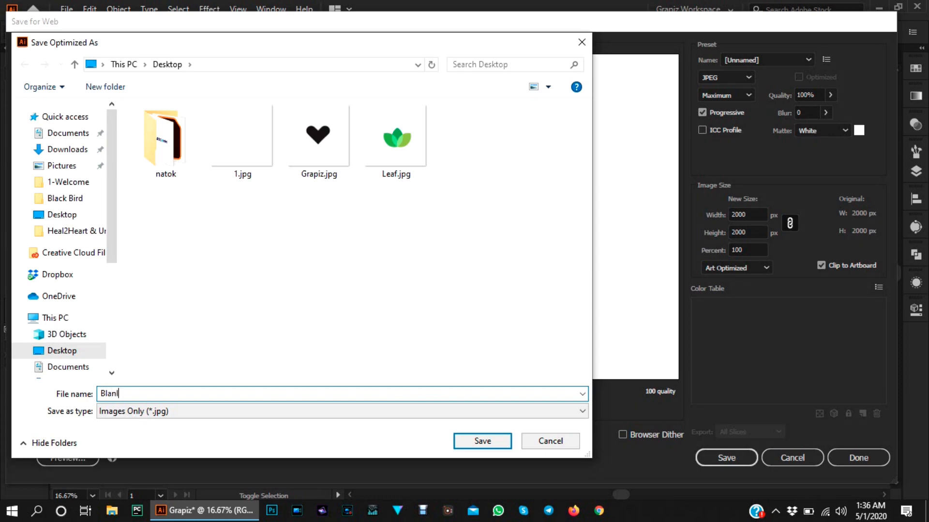
type("k")
key("Return")
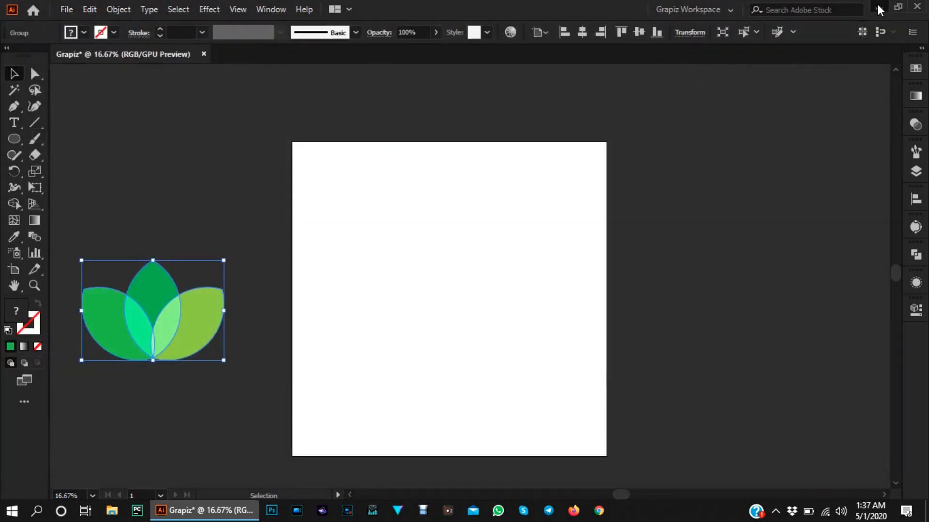
Place Blank.jpg above Leaf.jpg on the desktop, inspect it in Picasa Photo Viewer, and return to Illustrator.
left_click(877, 6)
left_click_drag(46, 26, 285, 247)
double_click(287, 256)
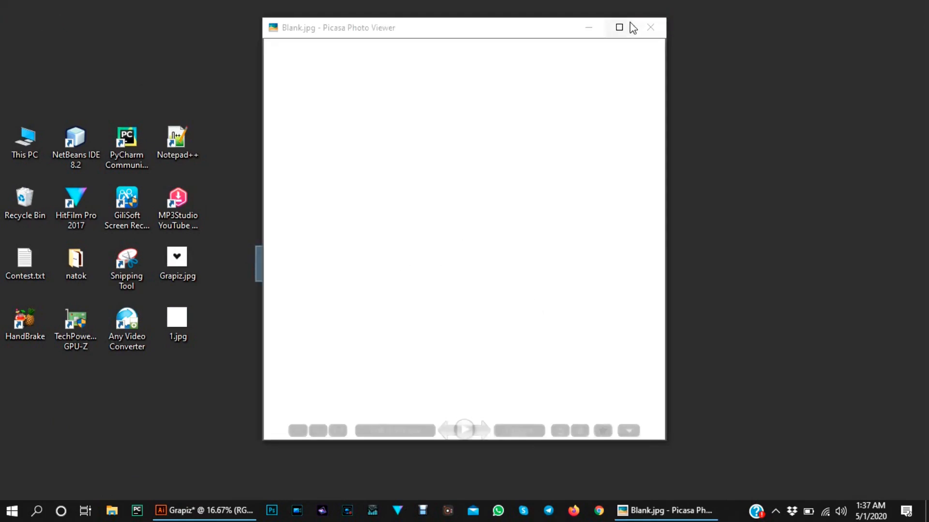
left_click(633, 27)
scroll(485, 222, "up", 1)
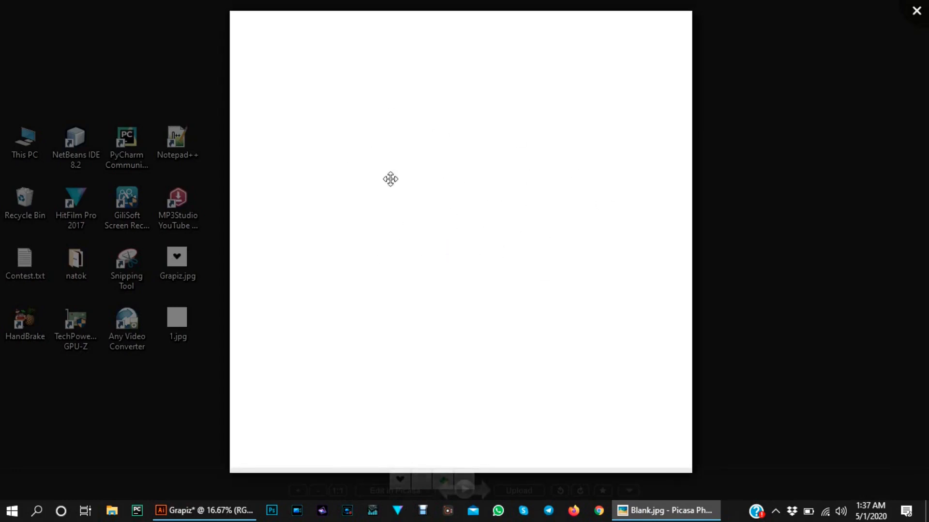
scroll(476, 240, "down", 2)
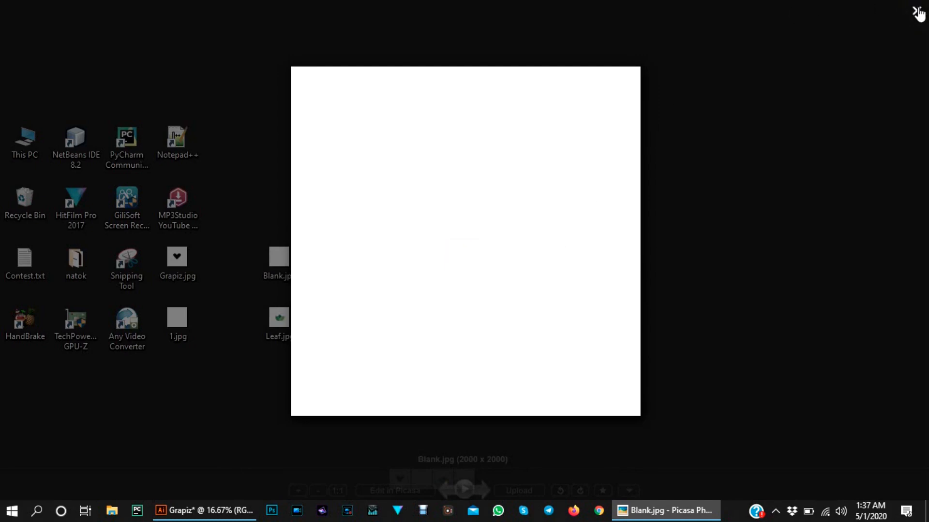
left_click(918, 12)
left_click(235, 509)
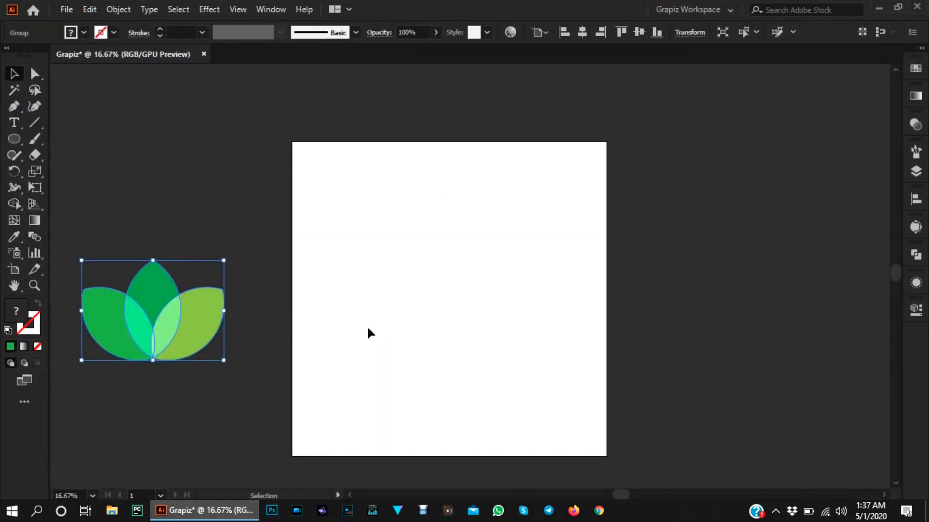
left_click(300, 270)
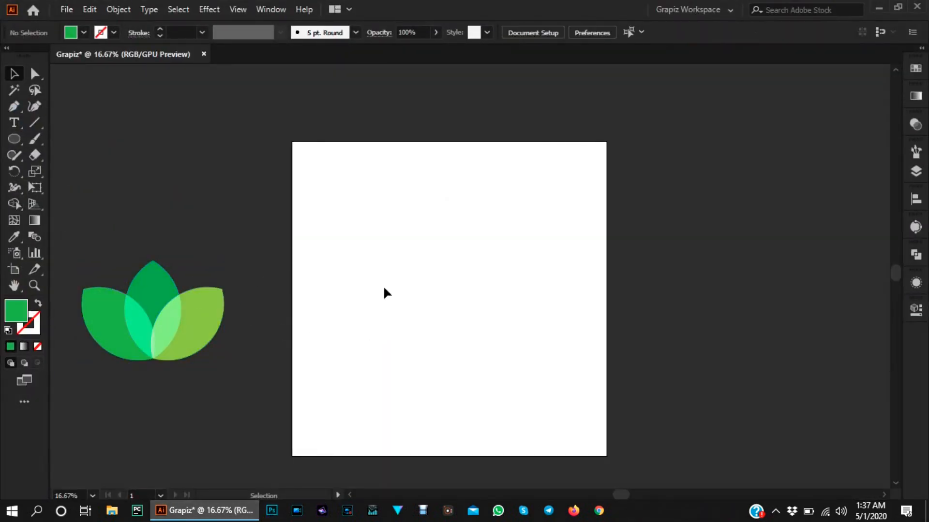
left_click_drag(379, 285, 412, 289)
left_click_drag(265, 247, 271, 222)
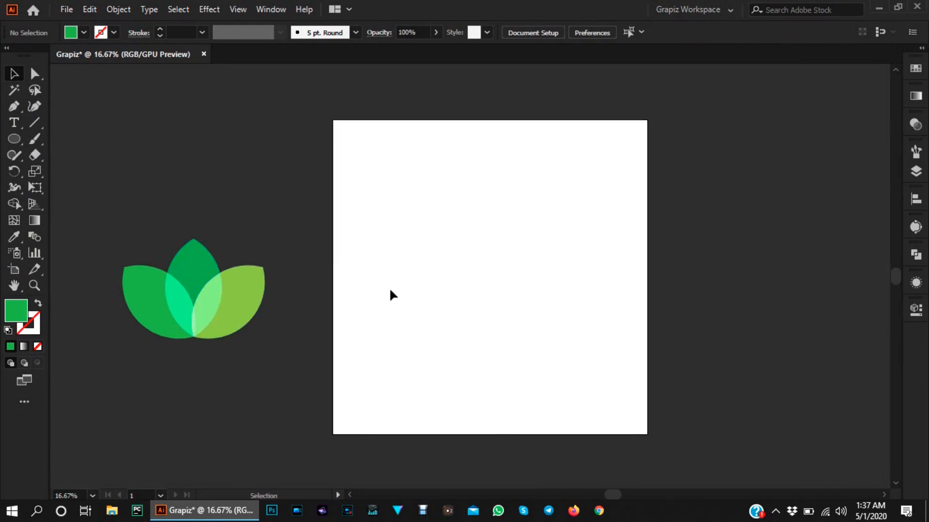
left_click_drag(450, 286, 433, 311)
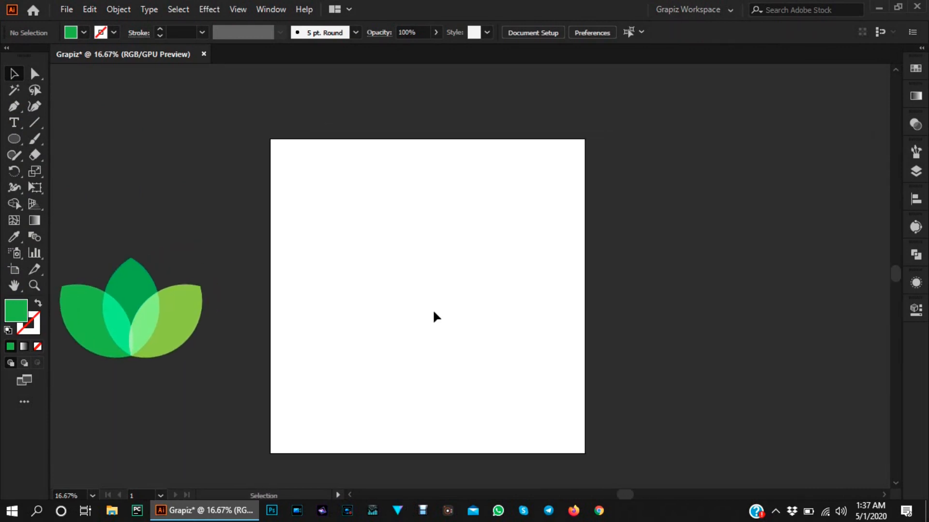
Move the leaf group from the pasteboard back onto the middle of the artboard and deselect it.
left_click_drag(384, 292, 412, 287)
left_click(212, 310)
left_click_drag(211, 310, 468, 294)
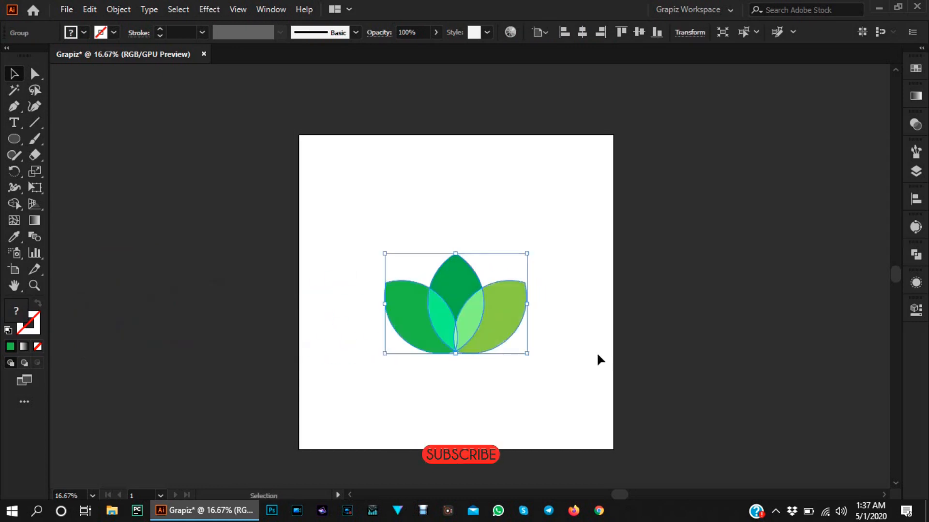
left_click_drag(560, 338, 507, 343)
left_click(499, 349)
scroll(499, 346, "down", 1)
scroll(474, 304, "up", 2)
scroll(477, 320, "down", 1)
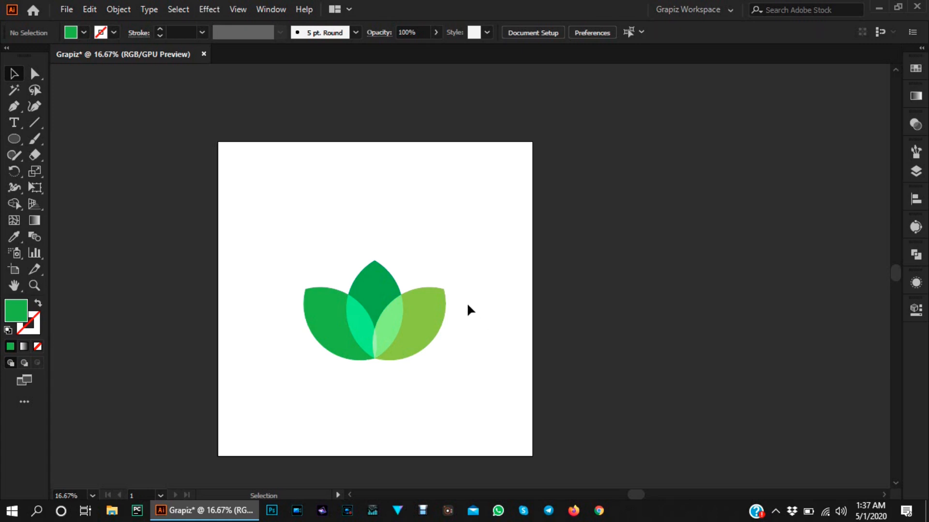
Review the unit, width and height settings for a new document, and dismiss them without creating one.
left_click_drag(489, 303, 419, 285)
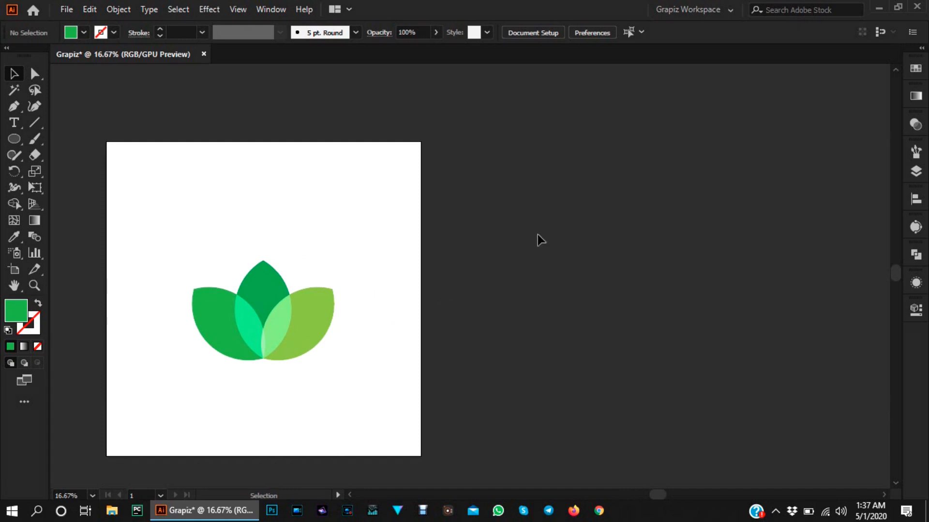
left_click_drag(556, 267, 532, 269)
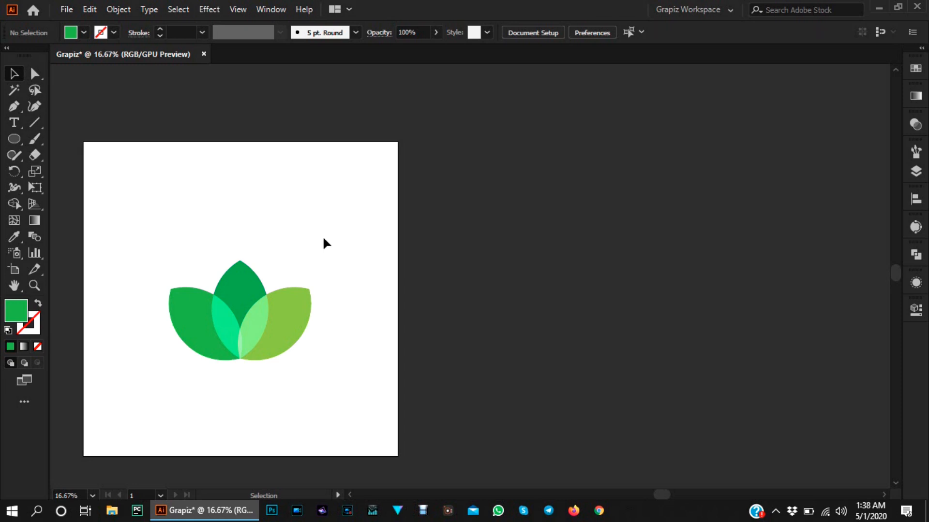
left_click(67, 9)
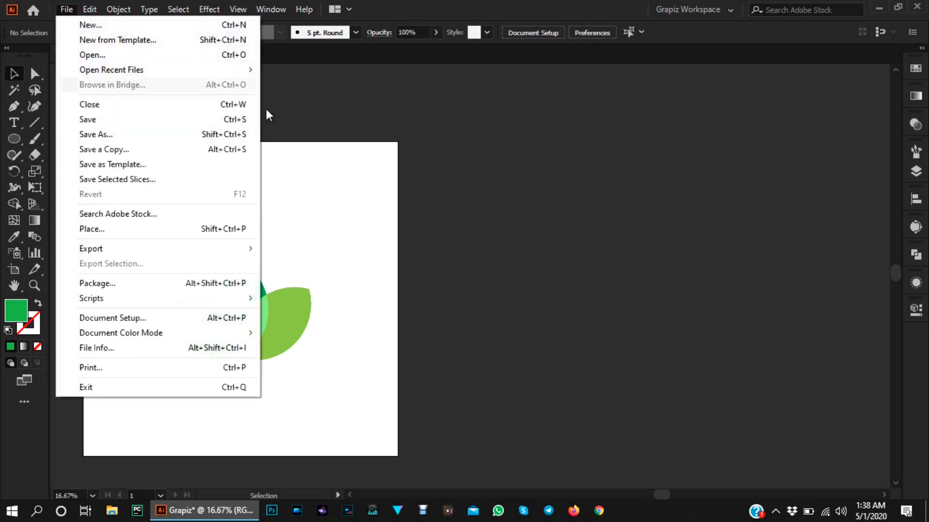
left_click(119, 9)
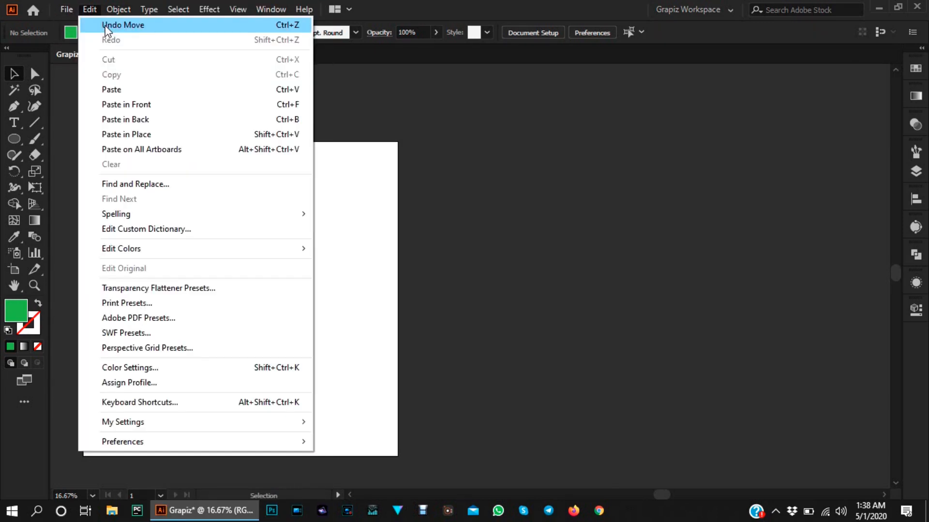
left_click(84, 25)
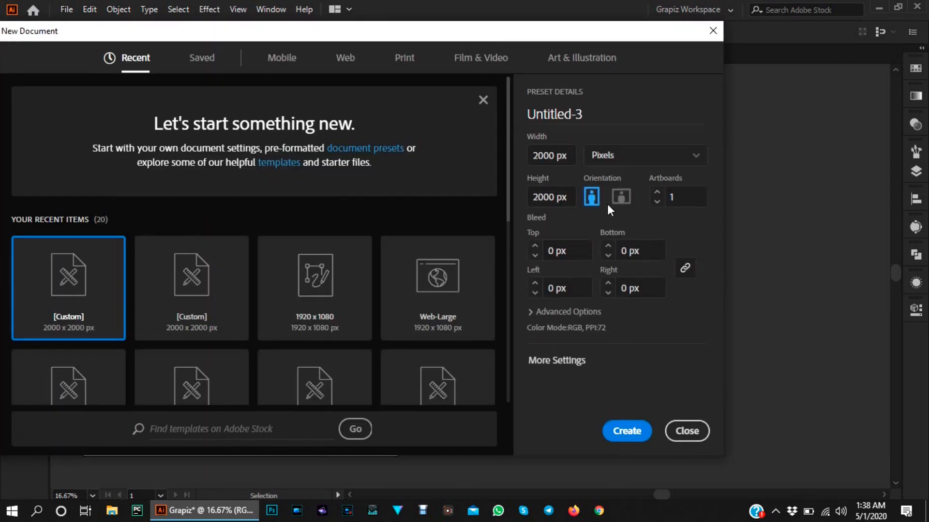
left_click(624, 155)
left_click(619, 155)
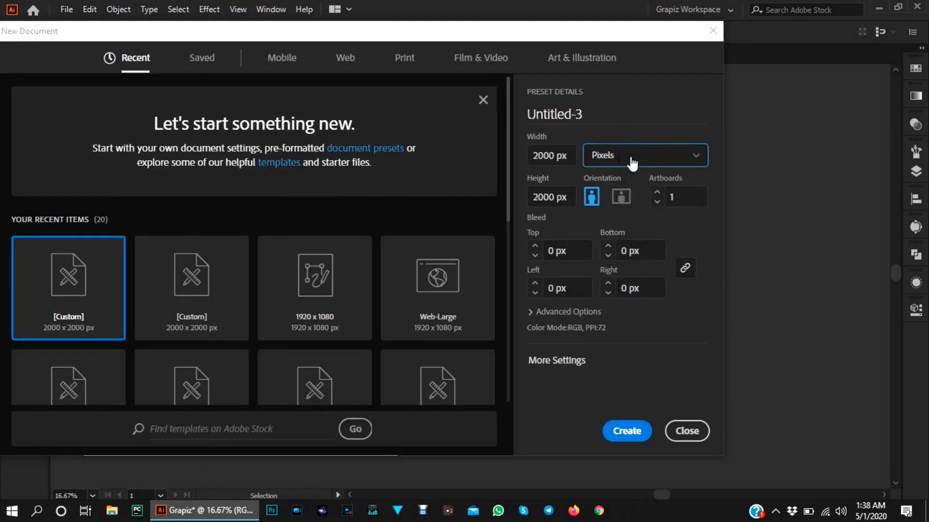
left_click_drag(556, 155, 507, 157)
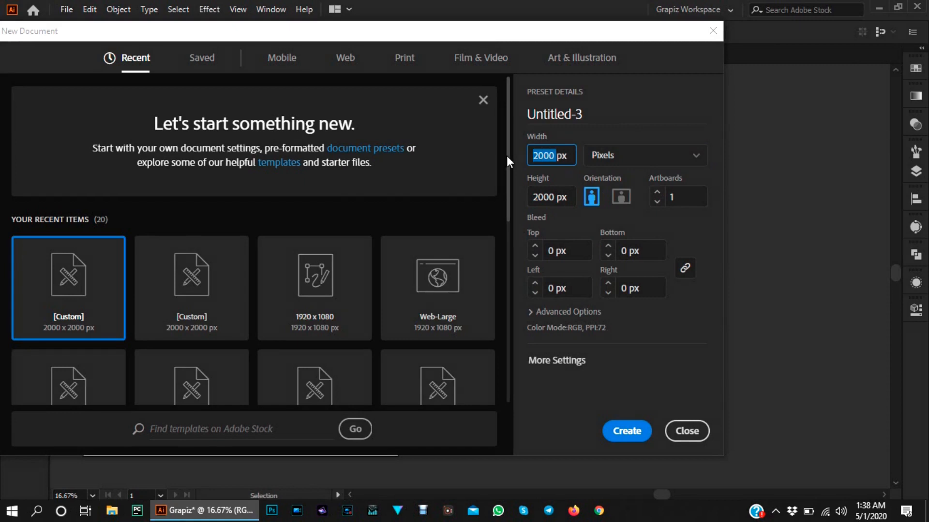
left_click_drag(555, 196, 520, 196)
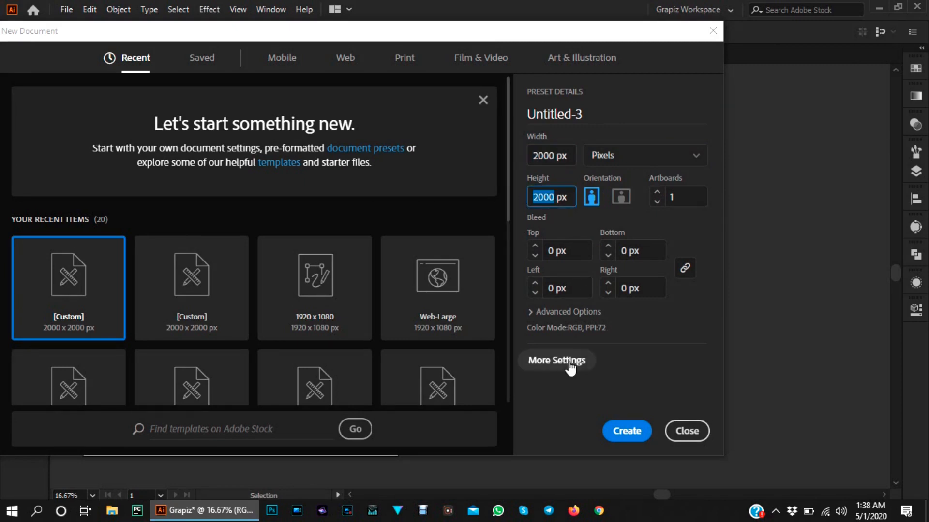
left_click(696, 431)
Create a 940 x 940 px green rectangle on the empty canvas beside the artboard and deselect it.
key("space")
left_click_drag(498, 246, 520, 223)
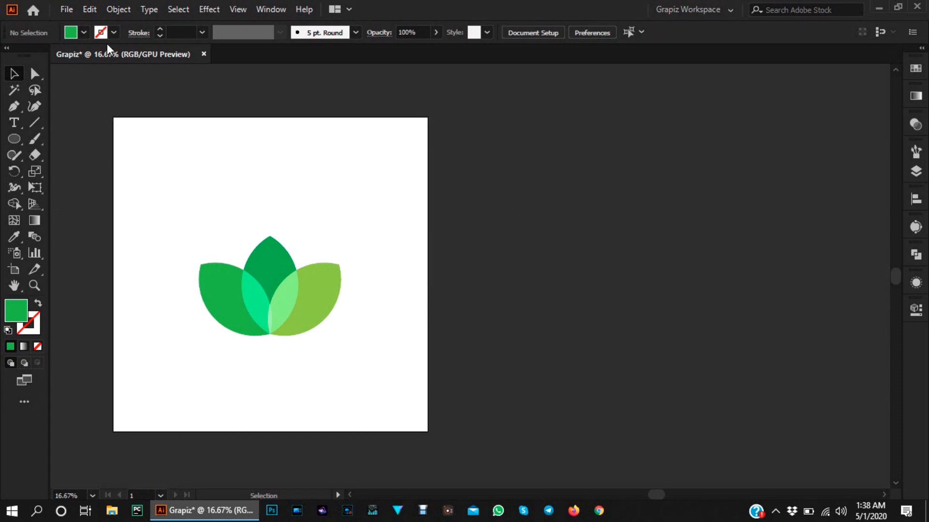
left_click_drag(13, 140, 43, 139)
left_click(485, 254)
left_click_drag(477, 198, 531, 168)
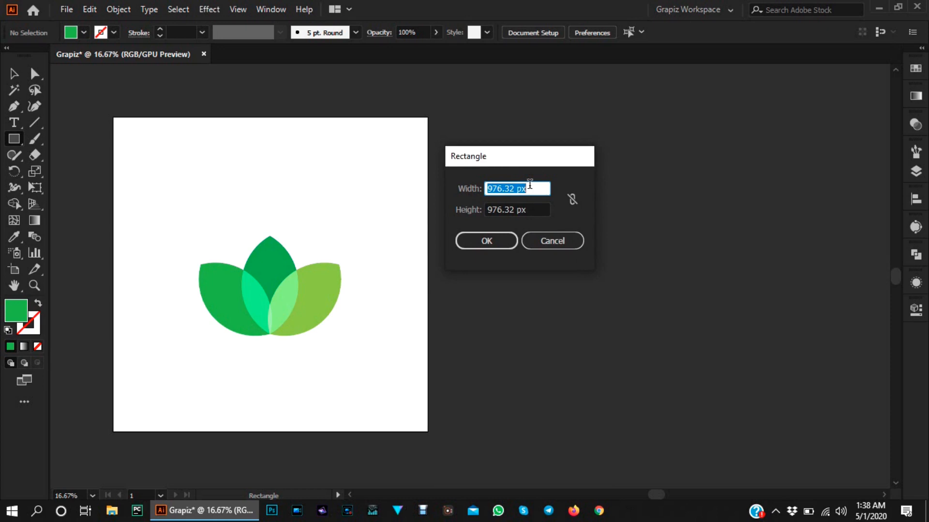
type("940")
key("Tab")
type("940")
key("Return")
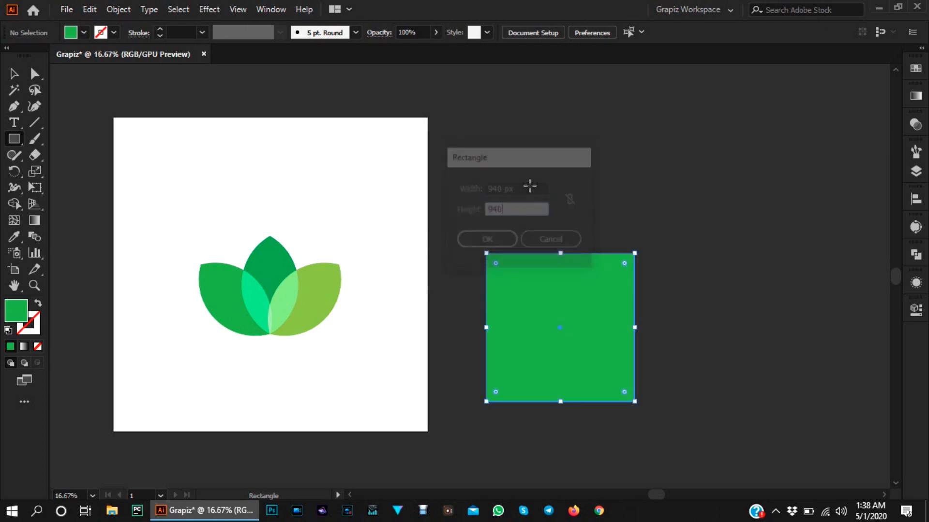
left_click_drag(647, 369, 524, 284)
scroll(473, 298, "up", 1)
left_click_drag(614, 328, 600, 264)
left_click(14, 74)
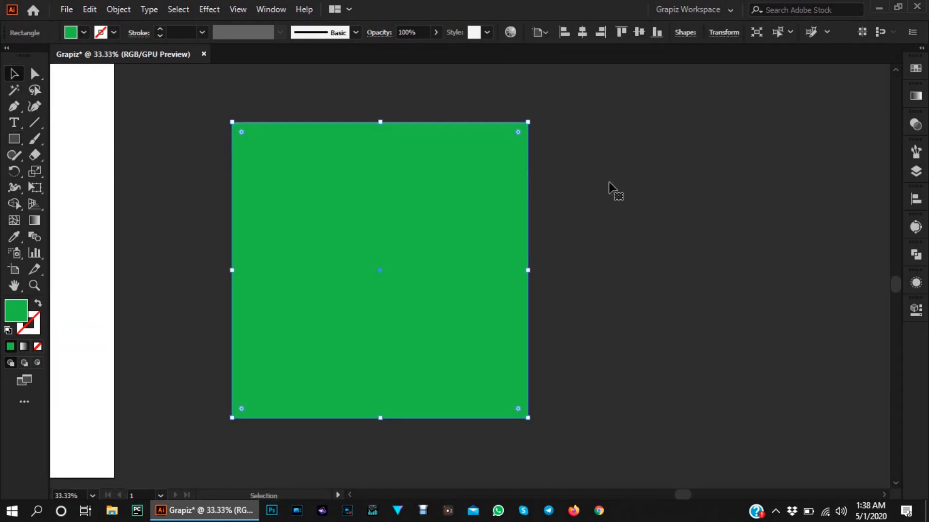
left_click(608, 190)
Convert the green square beside the leaf artboard into a second artboard.
scroll(522, 240, "down", 1)
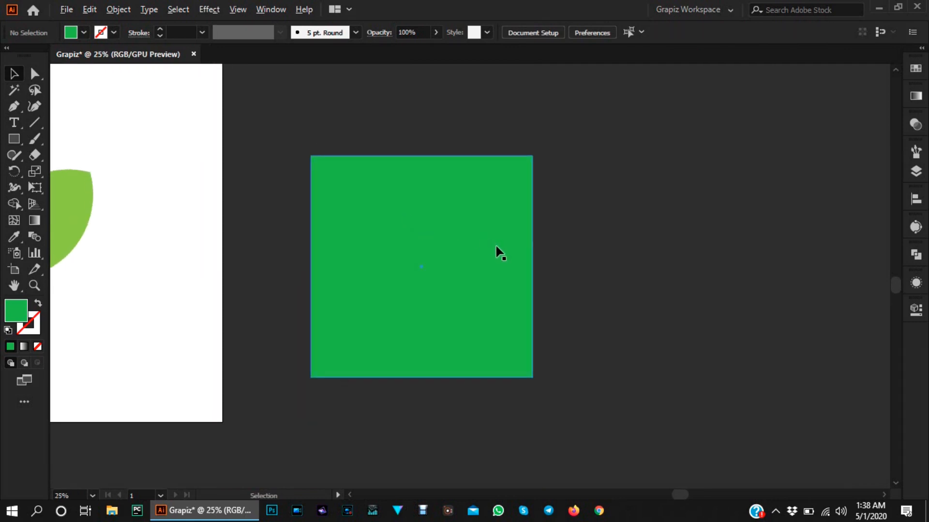
scroll(503, 276, "down", 1)
left_click_drag(527, 294, 526, 307)
scroll(456, 269, "up", 1)
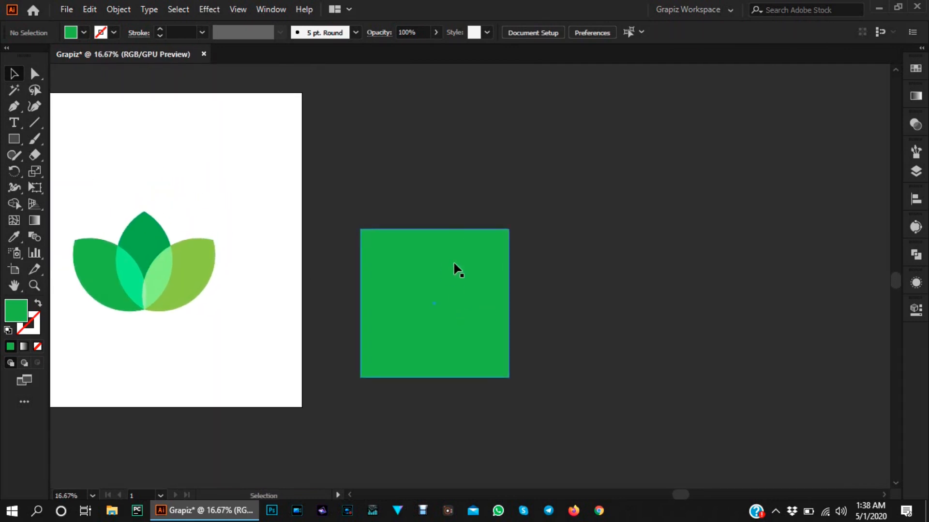
scroll(567, 300, "right", 1)
scroll(406, 306, "up", 1)
scroll(580, 318, "right", 1)
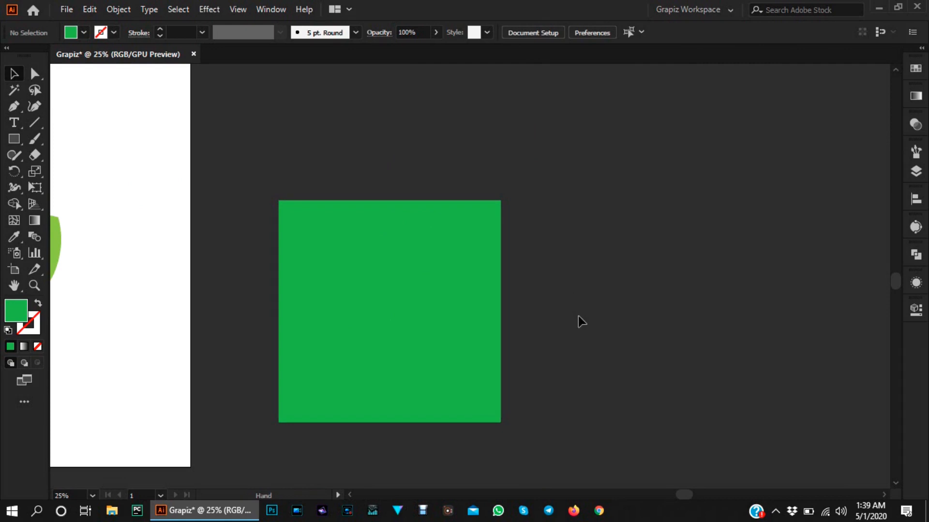
scroll(572, 319, "down", 1)
scroll(572, 319, "left", 1)
left_click(429, 293)
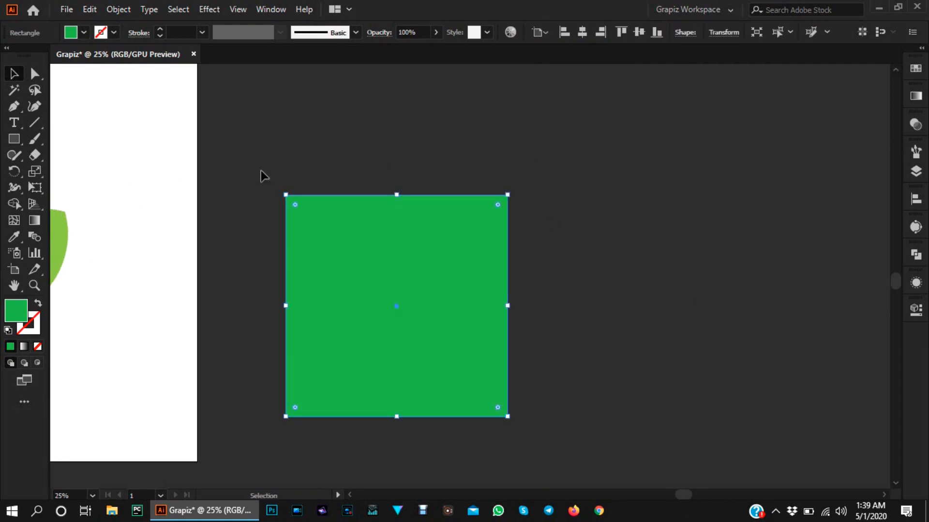
left_click(116, 10)
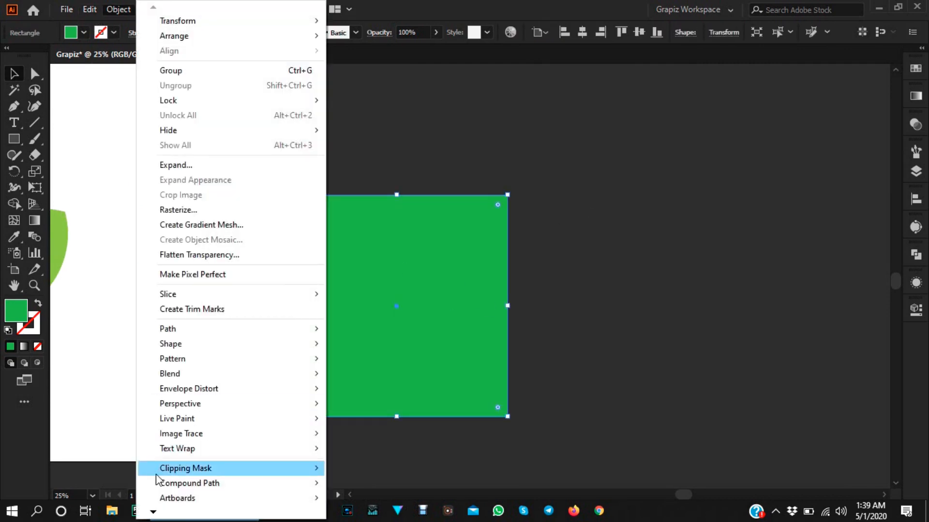
mouse_move(181, 505)
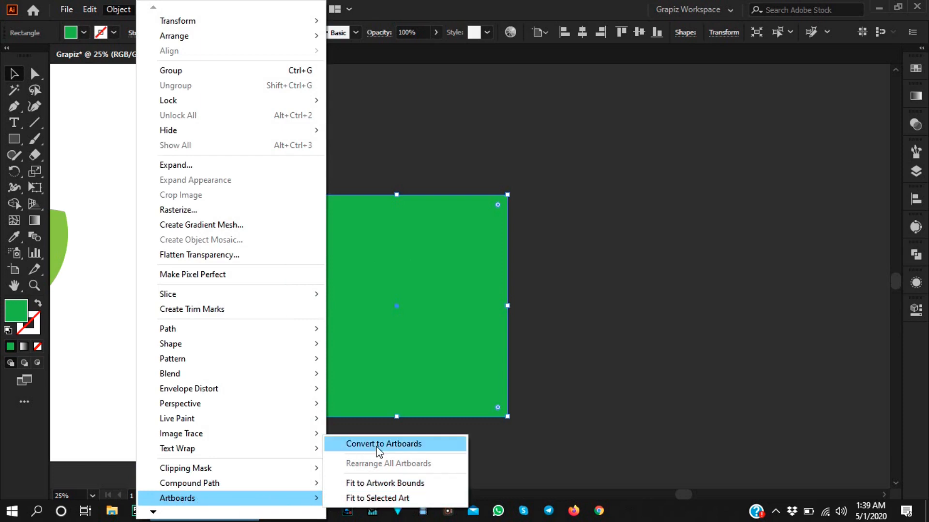
left_click(380, 447)
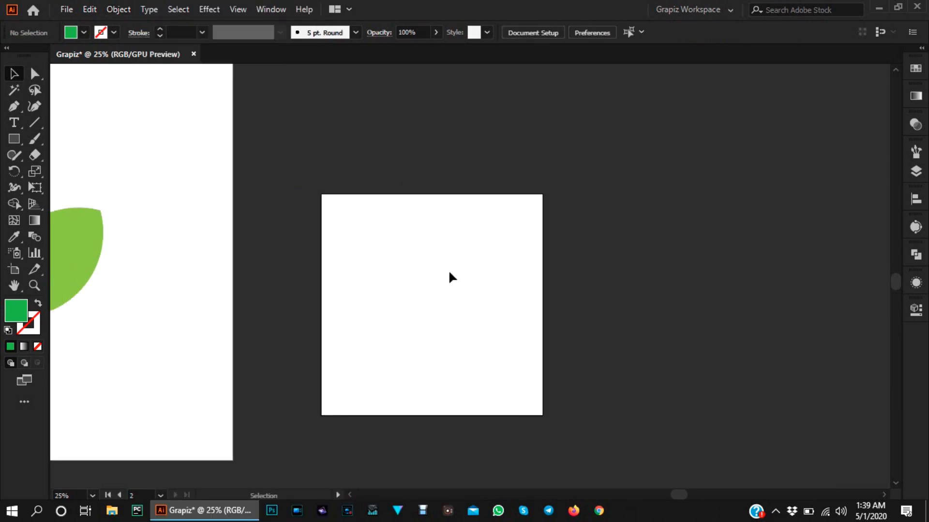
Display the list of artboards and place it over the empty canvas beside the smaller artboard.
scroll(399, 278, "up", 2)
scroll(424, 302, "down", 3)
left_click_drag(425, 334, 517, 336)
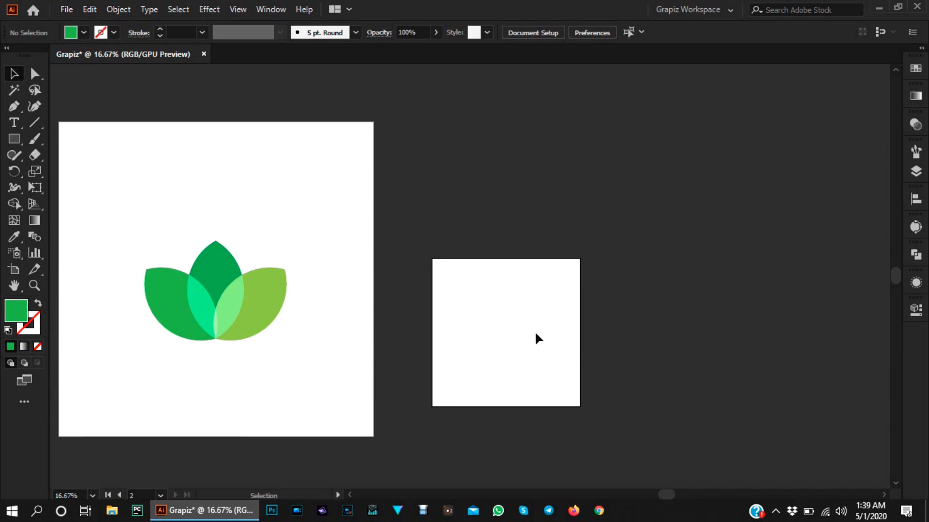
left_click_drag(533, 336, 541, 325)
left_click_drag(717, 280, 695, 289)
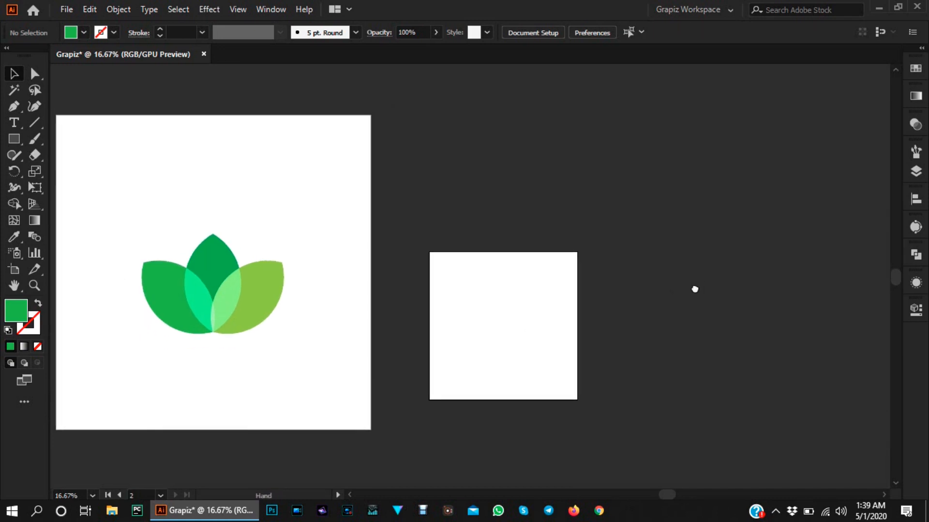
left_click_drag(562, 285, 504, 275)
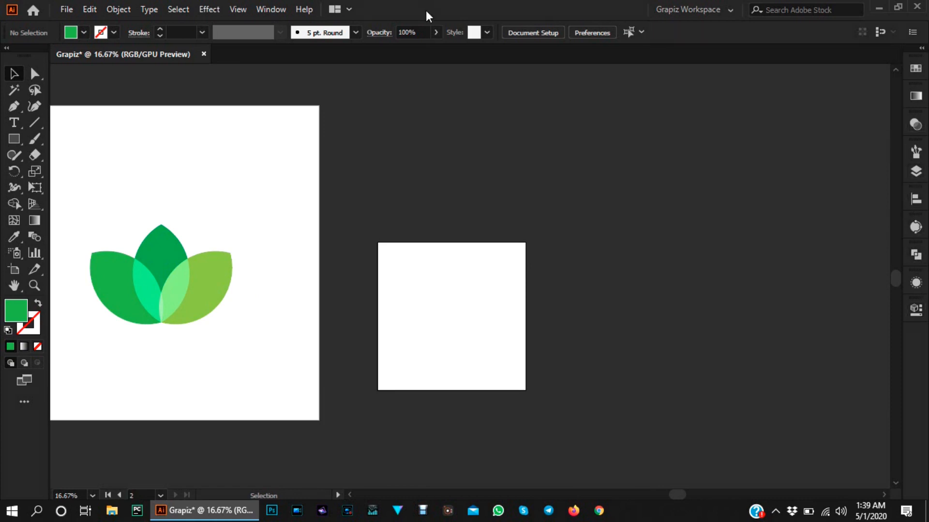
left_click(272, 9)
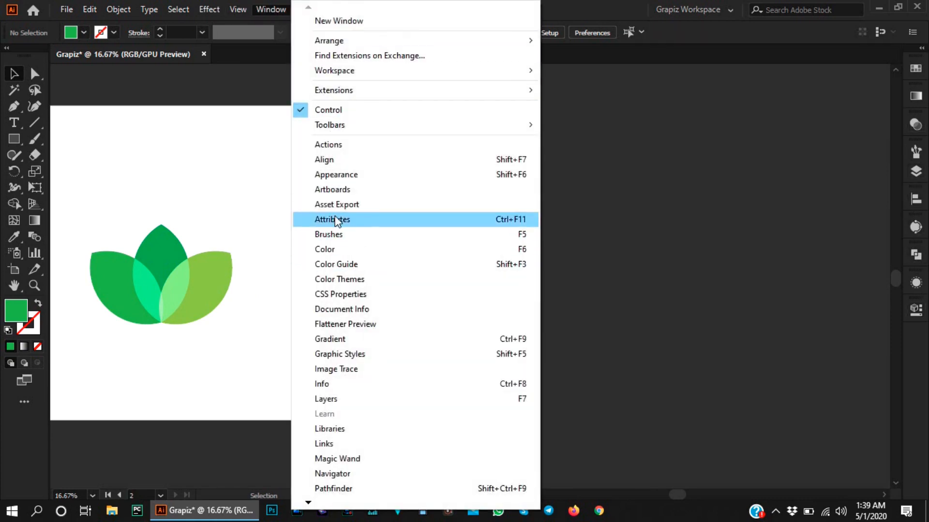
left_click(339, 190)
left_click_drag(778, 112, 712, 146)
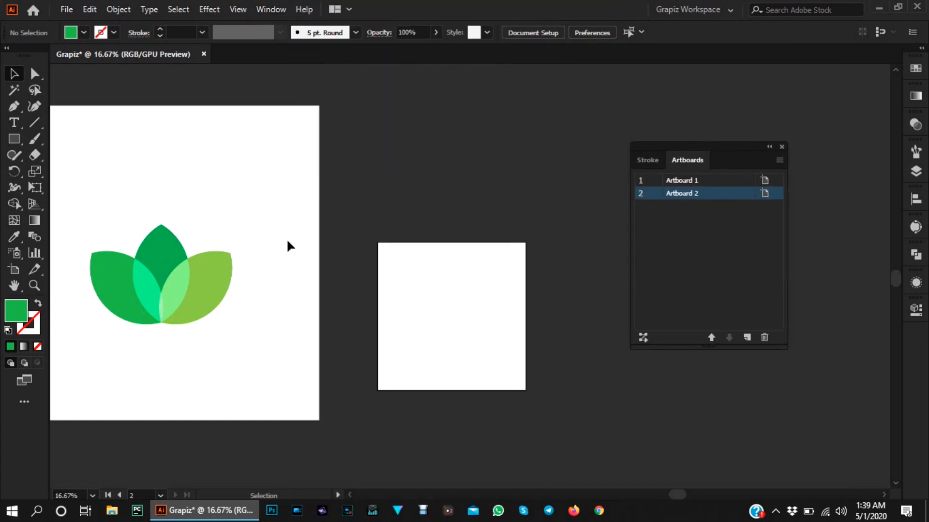
Activate the leaf artboard and the small artboard in turn to match each with its entry in the artboards list.
left_click(219, 172)
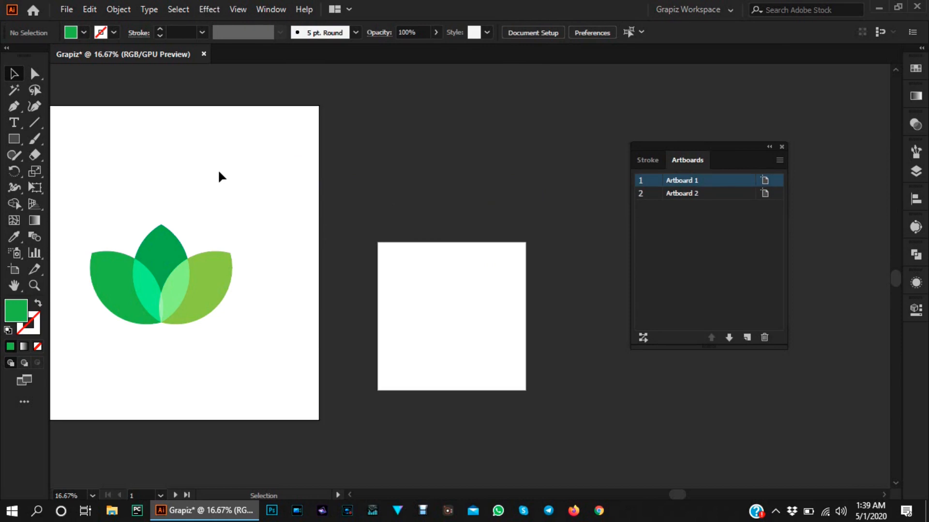
left_click_drag(442, 205, 474, 213)
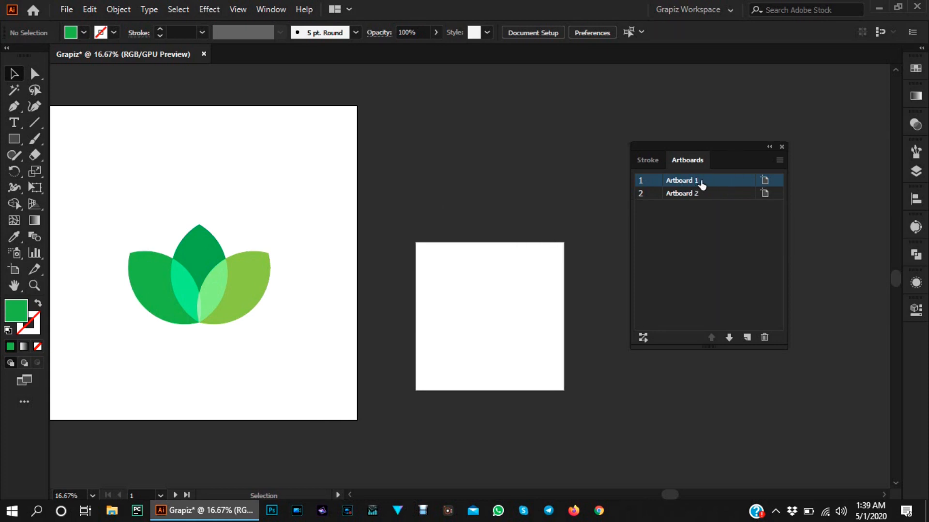
left_click(466, 302)
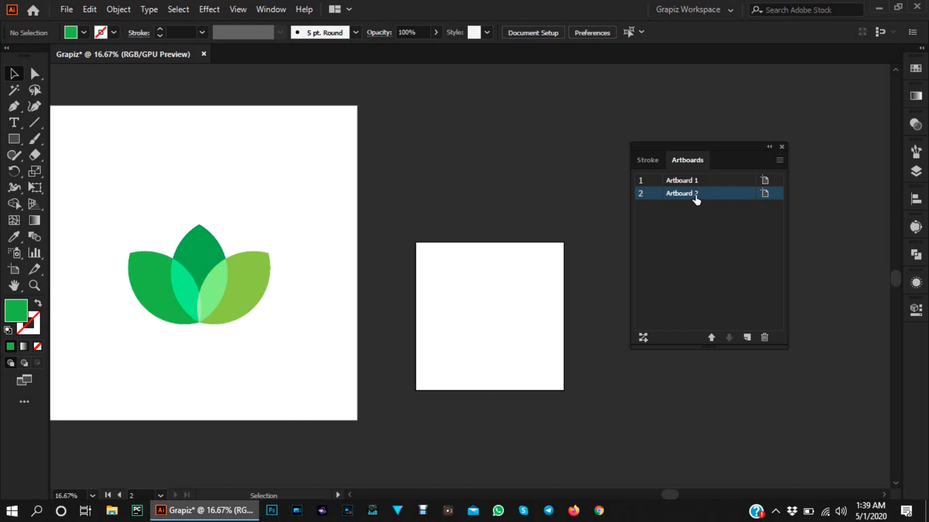
left_click(274, 195)
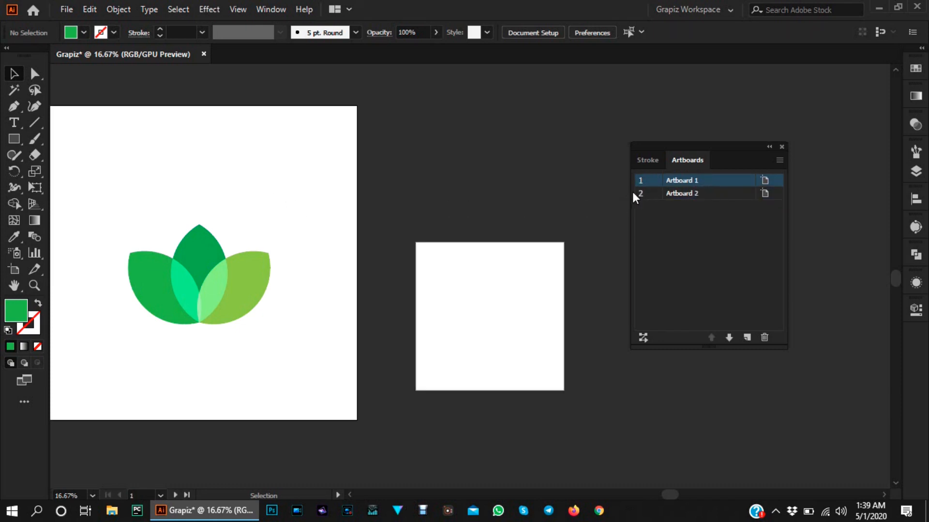
Rename Artboard 1 as 1 and Artboard 2 as 2, and fit the second artboard in the view.
double_click(687, 180)
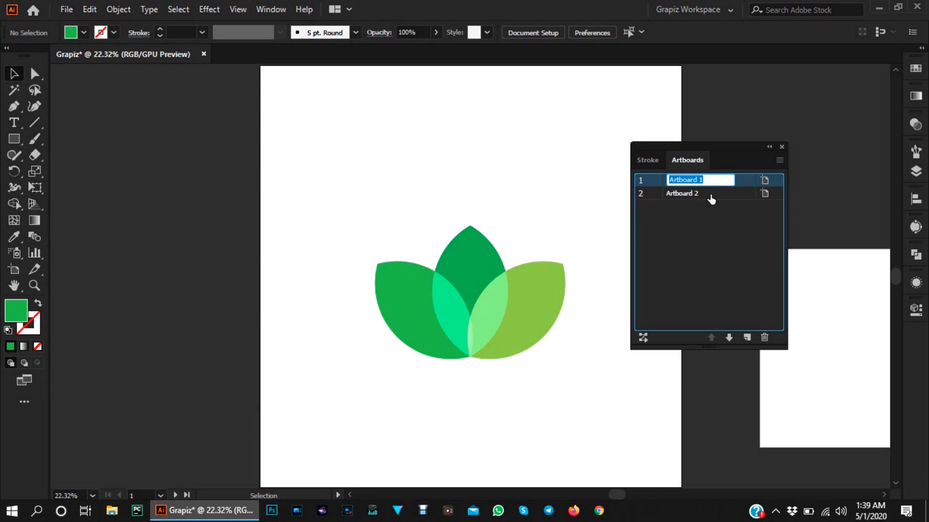
type("1")
key("Return")
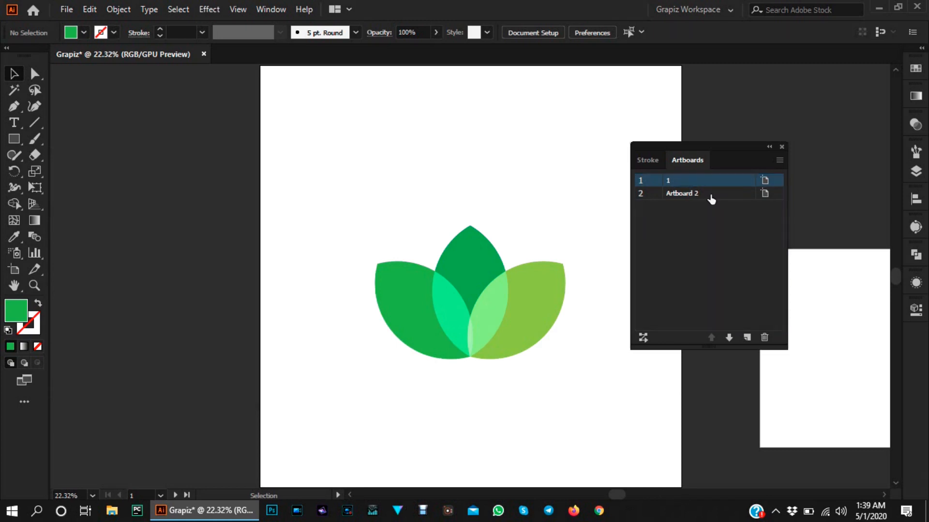
double_click(692, 194)
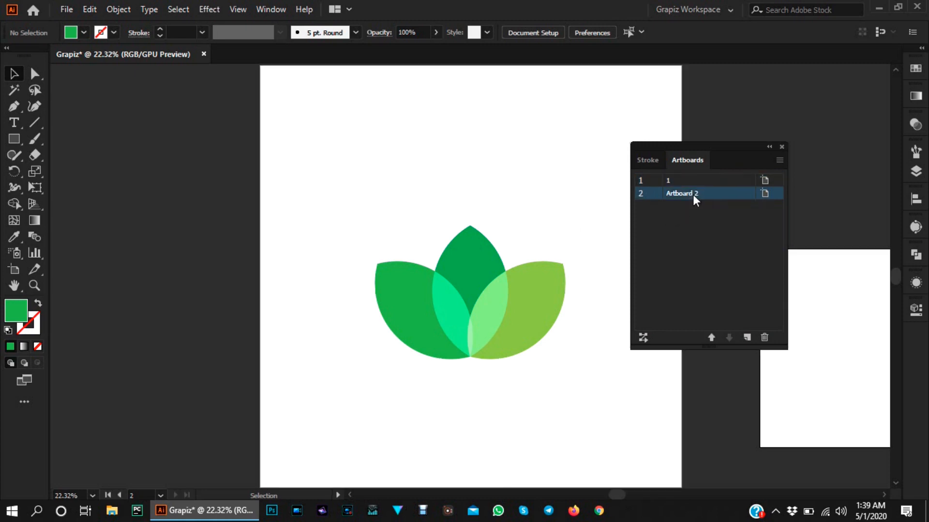
type("2")
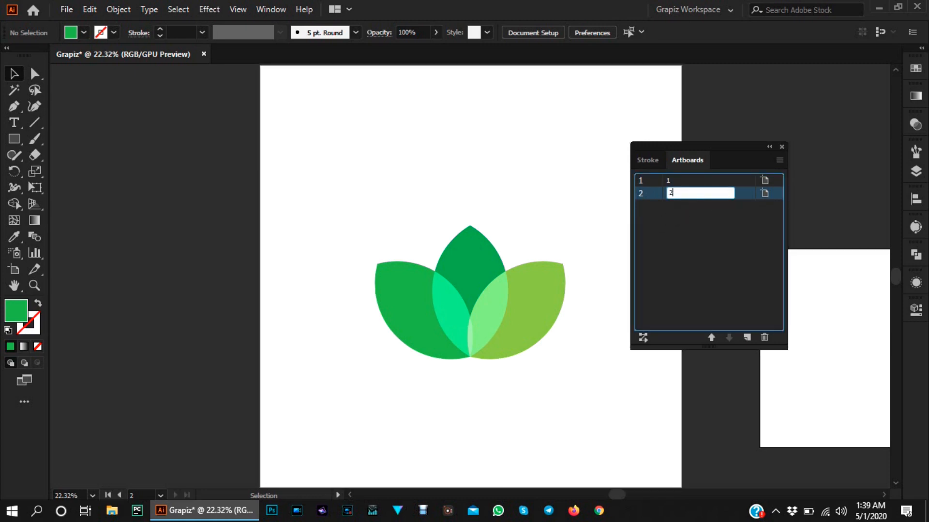
key("Return")
double_click(701, 195)
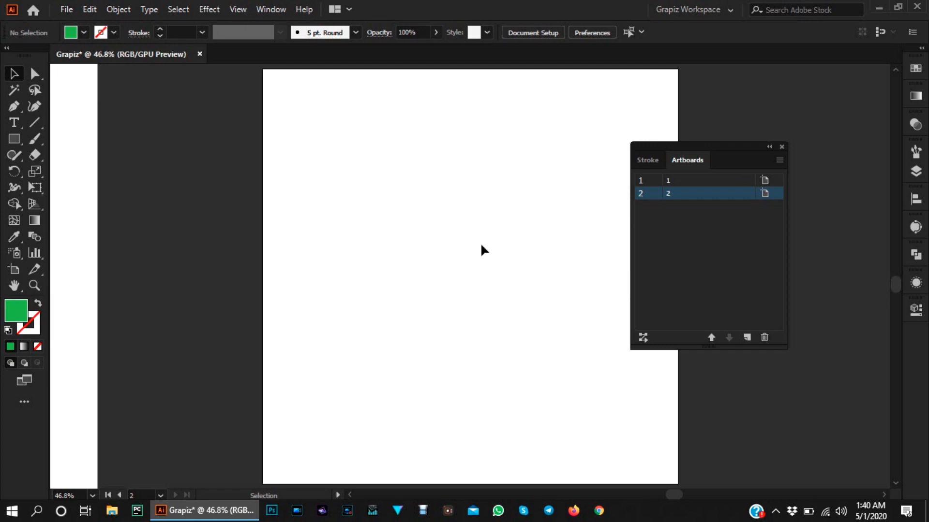
Activate artboard 1 and add a new artboard based on it beyond the smaller artboard.
double_click(677, 182)
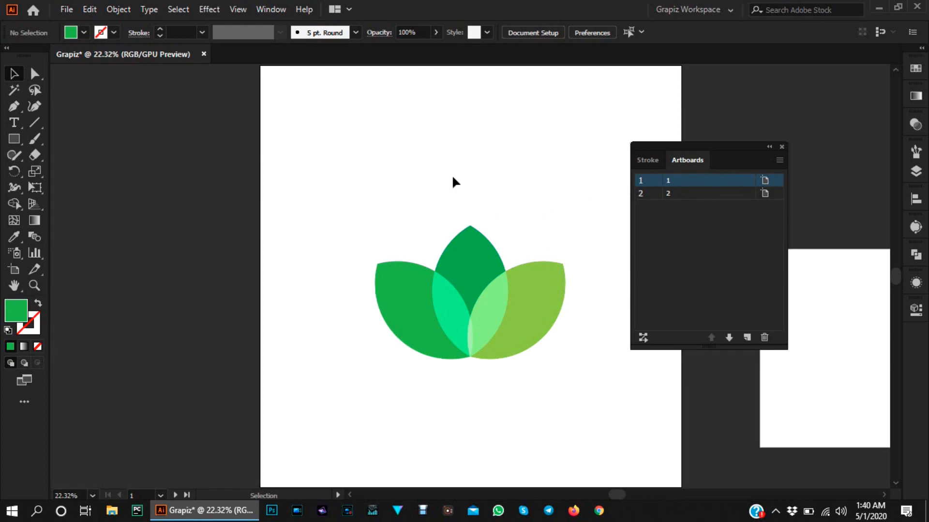
left_click_drag(548, 197, 384, 201)
scroll(477, 212, "down", 1)
left_click_drag(455, 222, 322, 181)
scroll(494, 222, "down", 1)
left_click_drag(431, 233, 378, 238)
scroll(504, 232, "down", 1)
scroll(417, 278, "up", 2)
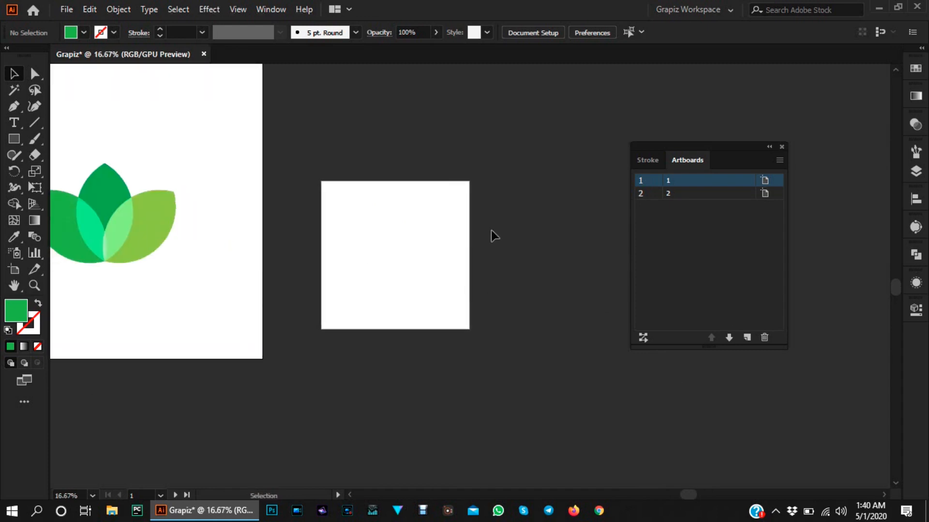
left_click_drag(495, 257, 426, 267)
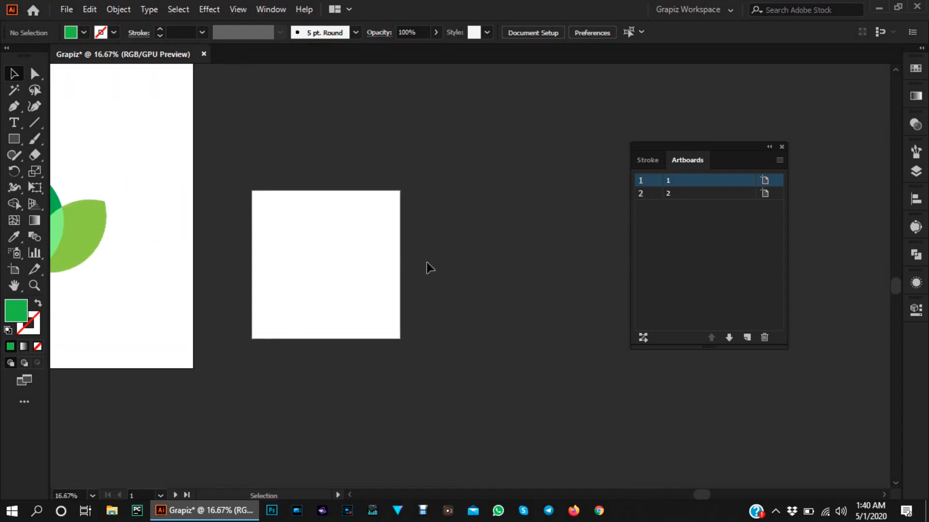
scroll(445, 264, "up", 1)
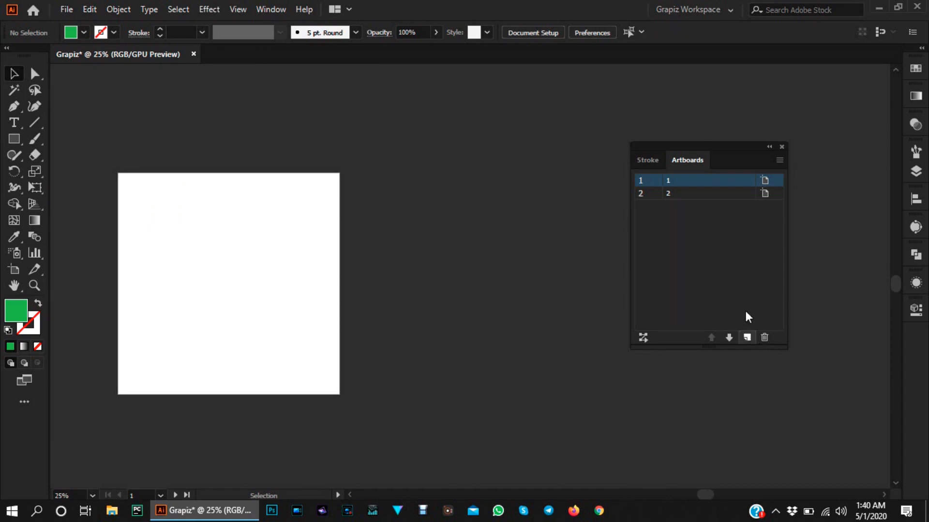
left_click_drag(721, 149, 732, 147)
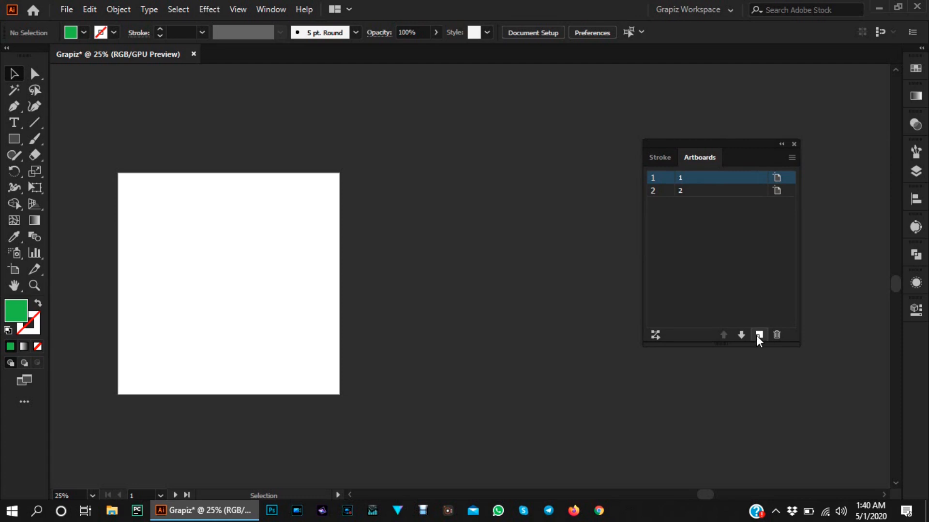
left_click(758, 335)
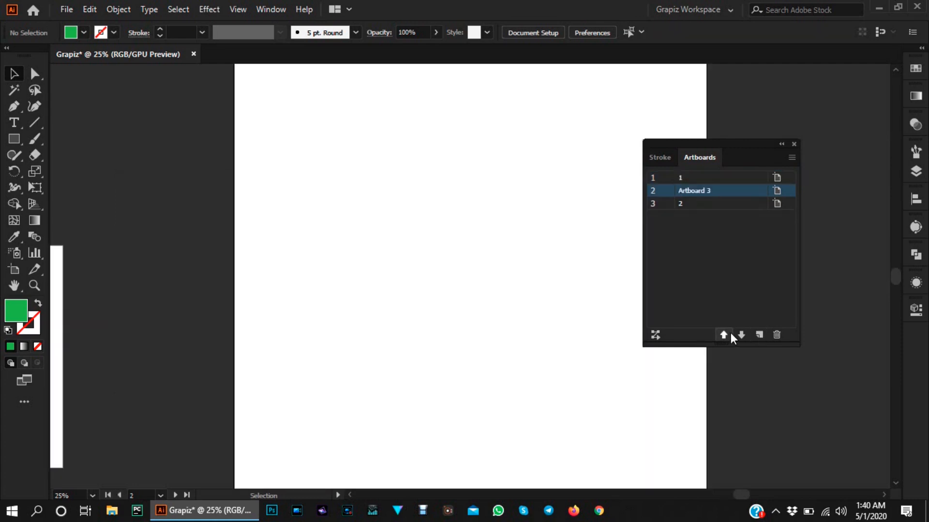
Open the options of Artboard 3 and enter 3 as its name.
scroll(398, 292, "down", 3)
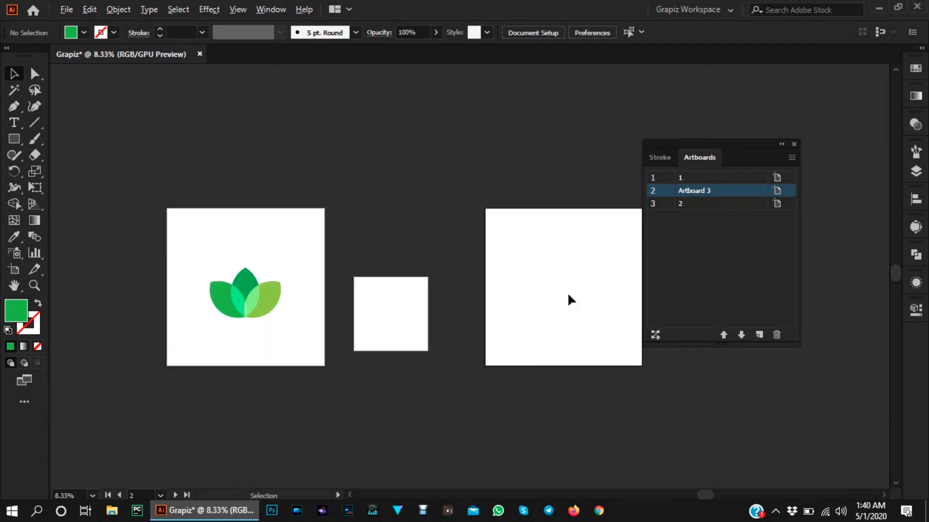
scroll(272, 269, "up", 1)
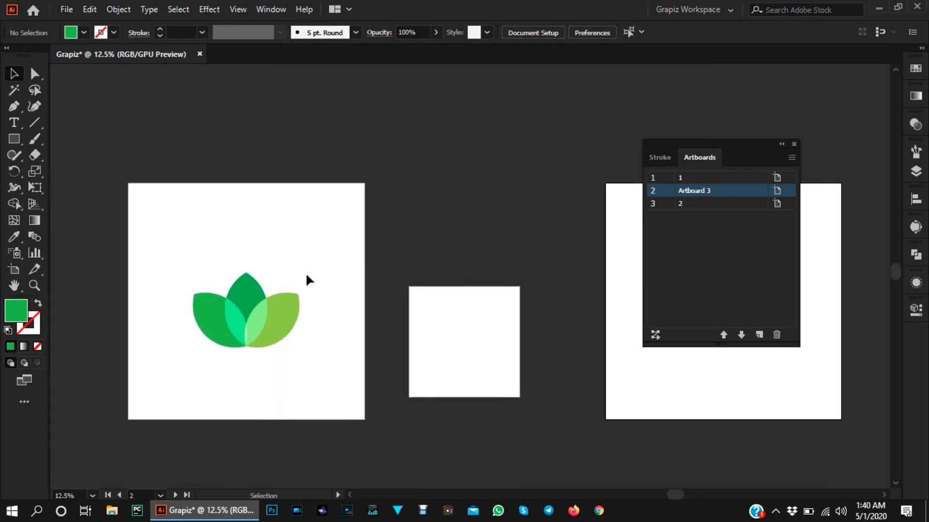
left_click_drag(455, 253, 402, 241)
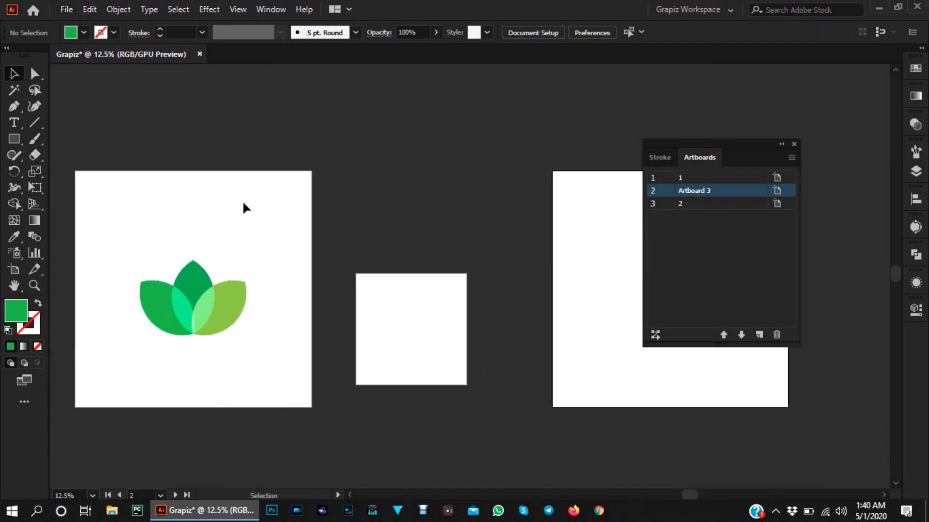
left_click_drag(474, 252, 321, 248)
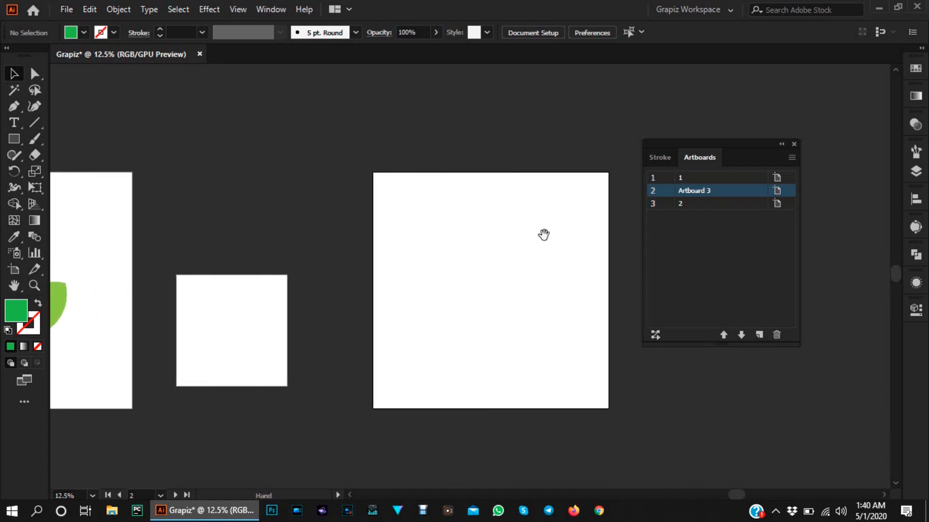
scroll(477, 249, "up", 1)
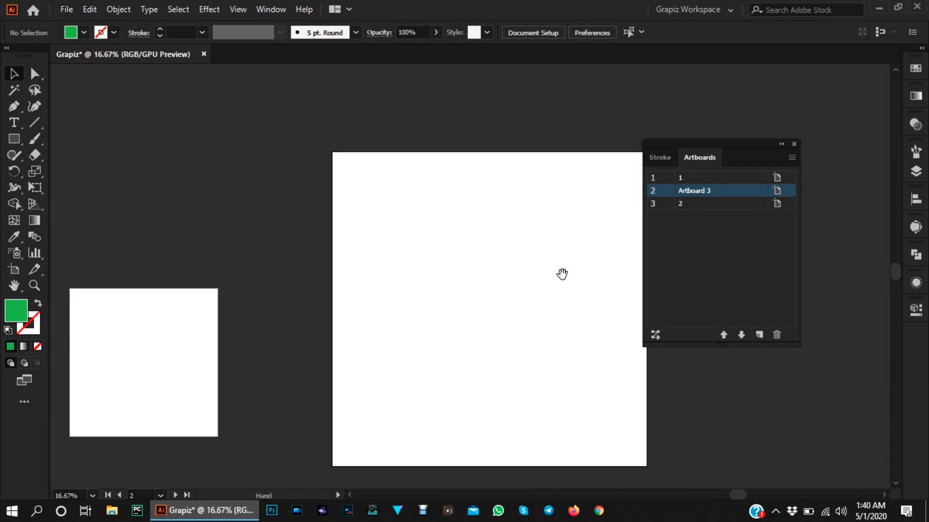
left_click_drag(562, 271, 495, 271)
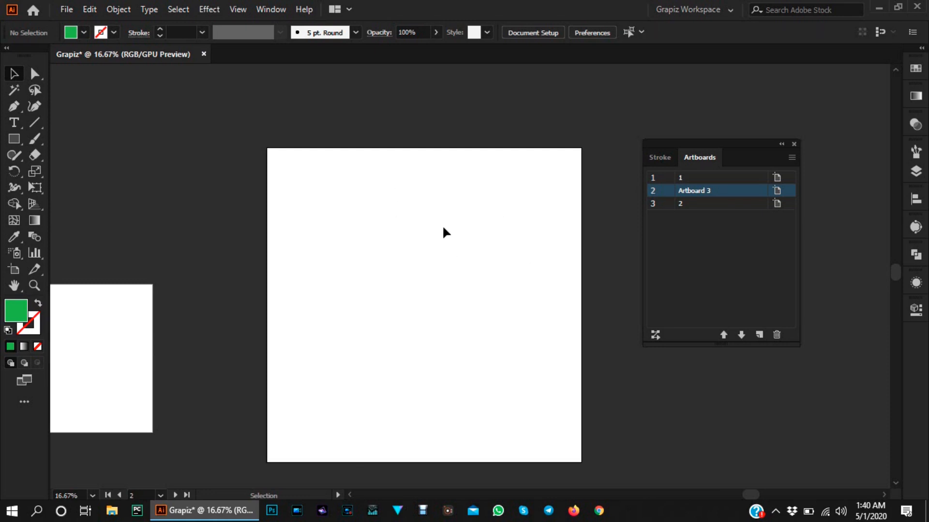
left_click(777, 191)
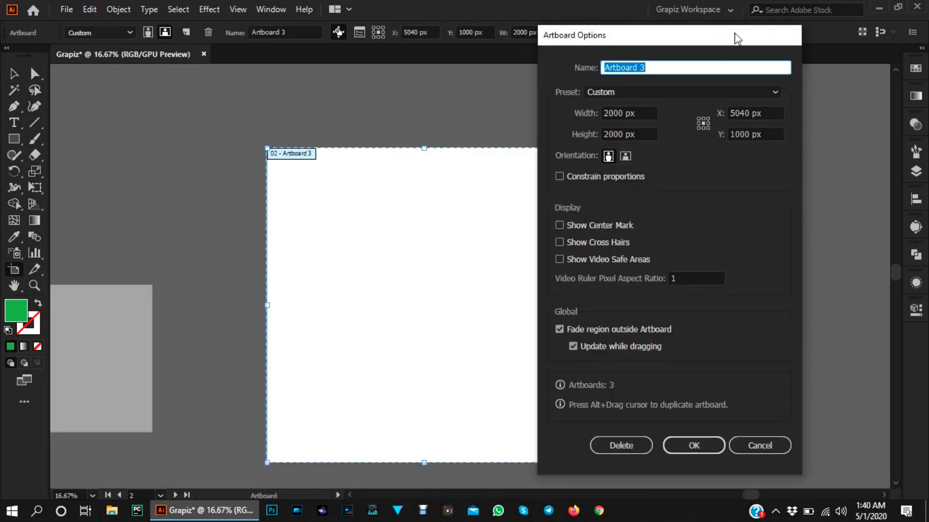
left_click(599, 466)
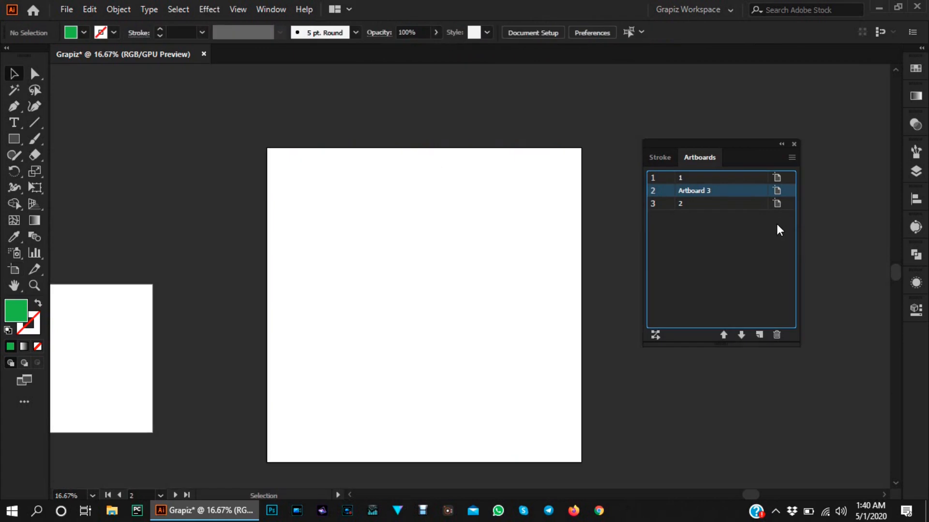
left_click(777, 192)
left_click_drag(477, 66, 603, 55)
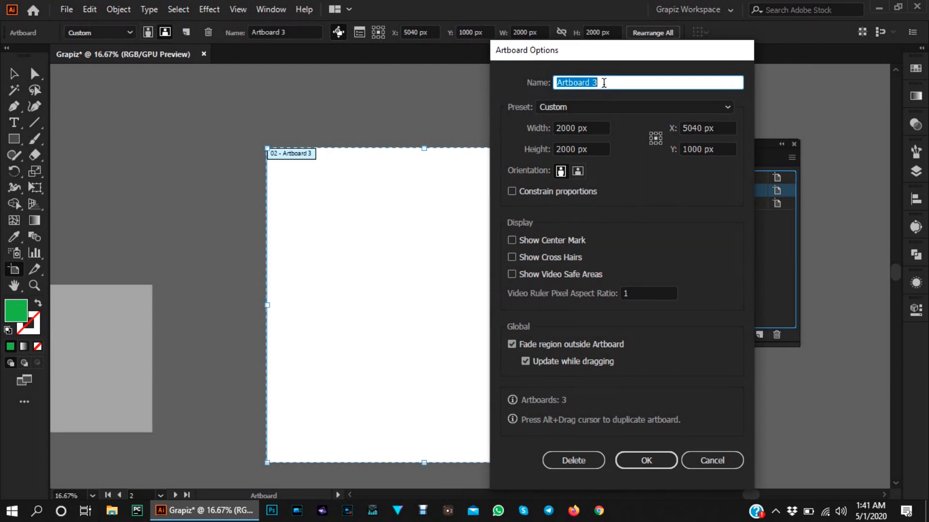
type("4")
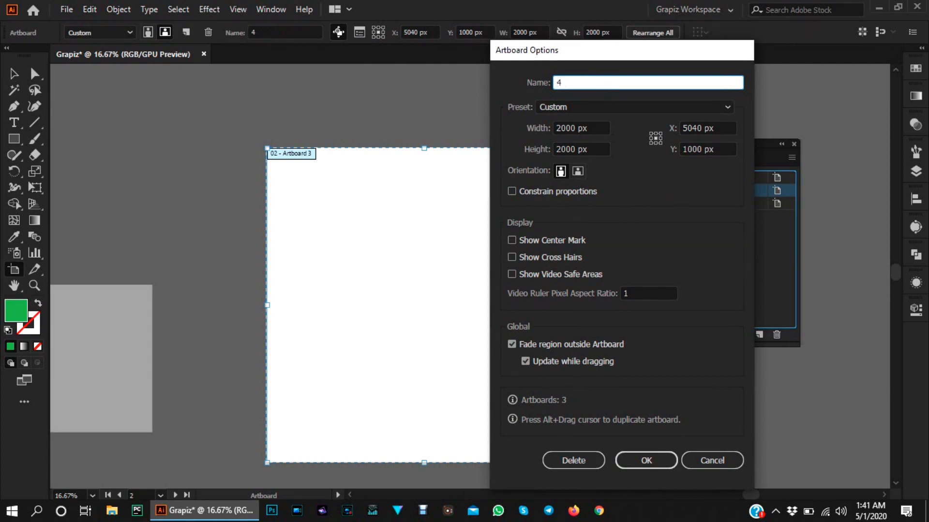
type("3")
Browse the size presets available for the new artboard.
left_click(576, 106)
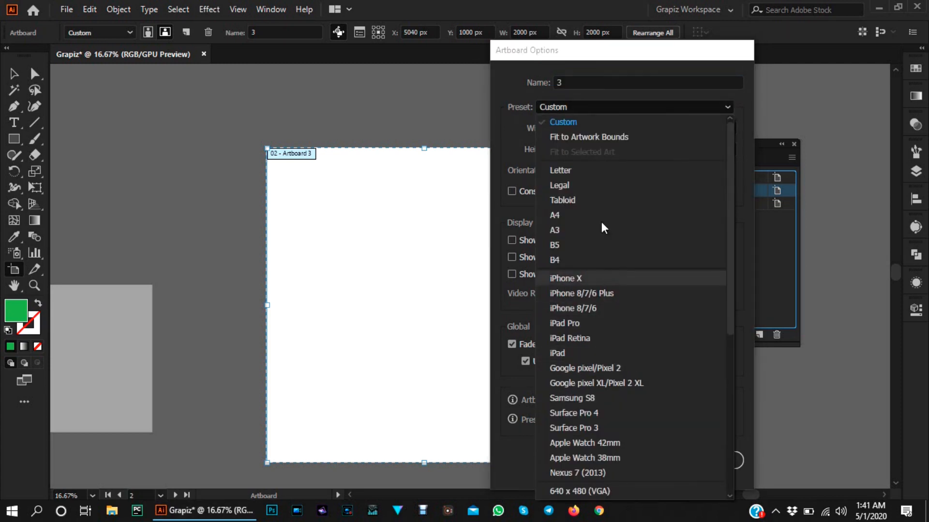
scroll(605, 410, "down", 3)
scroll(604, 411, "down", 4)
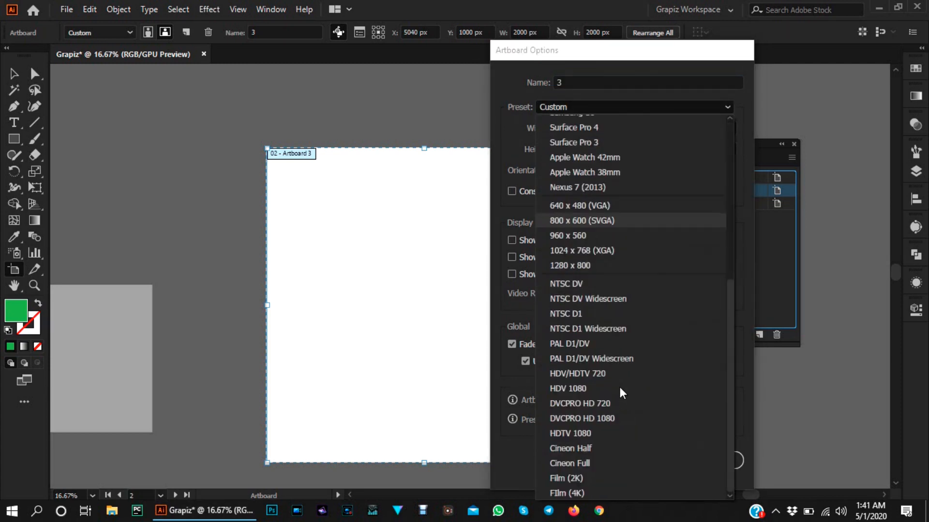
left_click(627, 106)
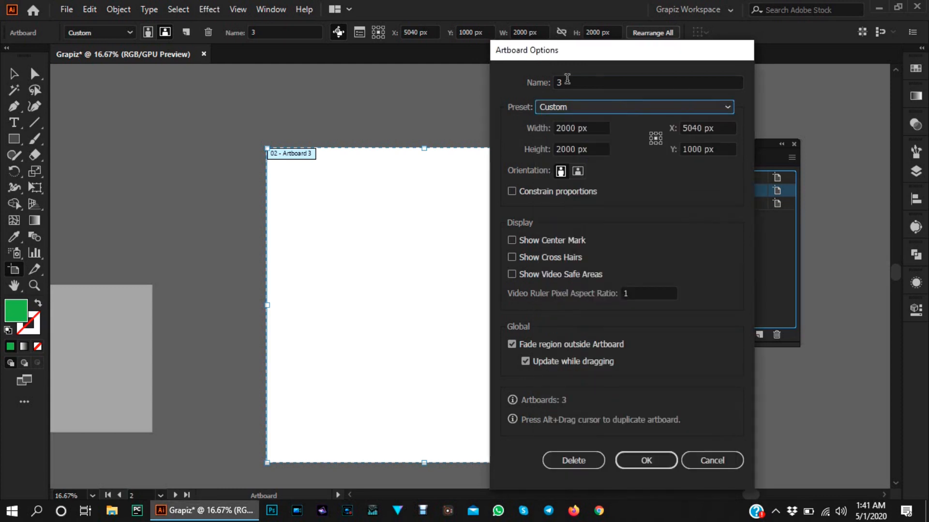
Set the new artboard's width and height to 160 px and apply the artboard options.
left_click_drag(590, 55, 560, 52)
left_click(545, 124)
left_click_drag(546, 125, 525, 124)
type("160")
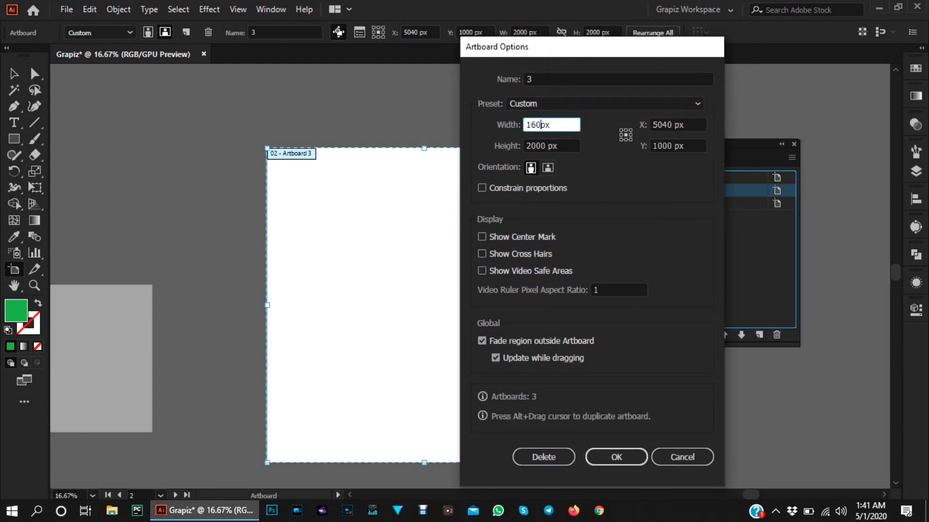
key("Tab")
type("160")
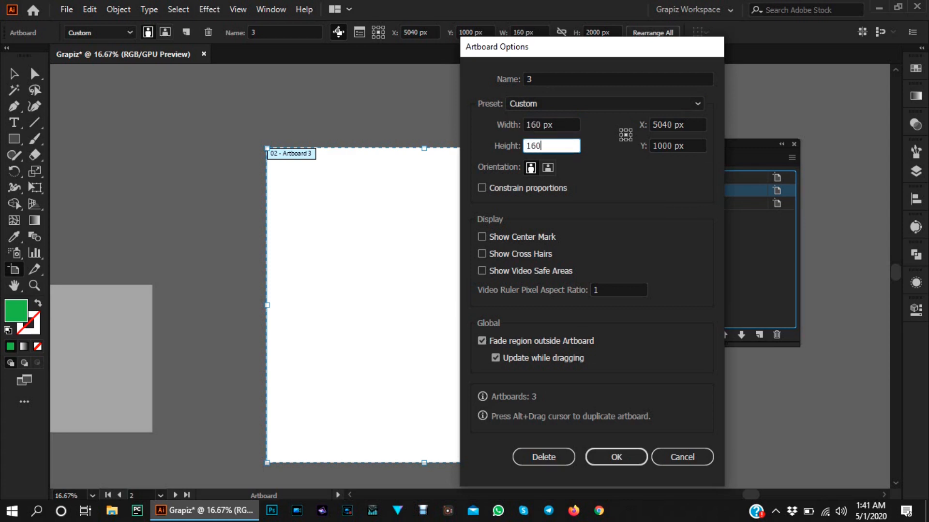
left_click_drag(631, 56, 616, 54)
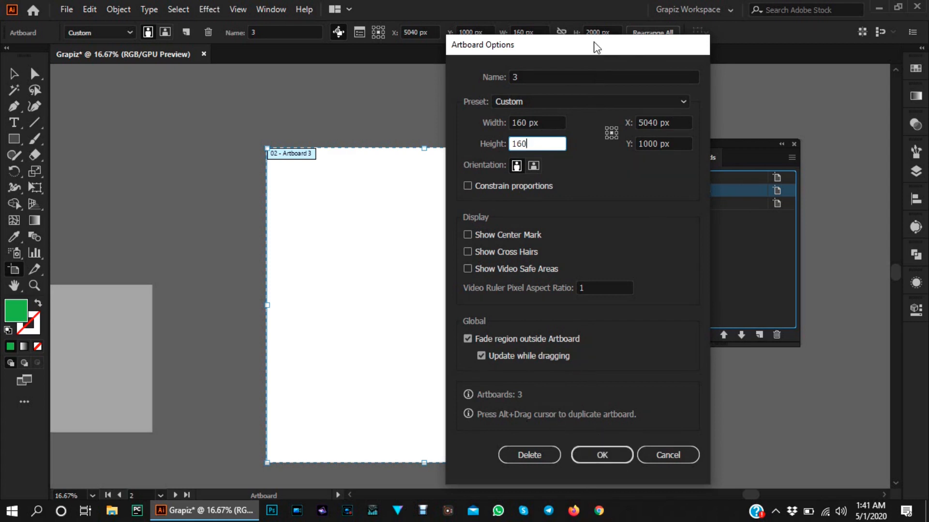
left_click_drag(595, 46, 615, 46)
left_click(622, 455)
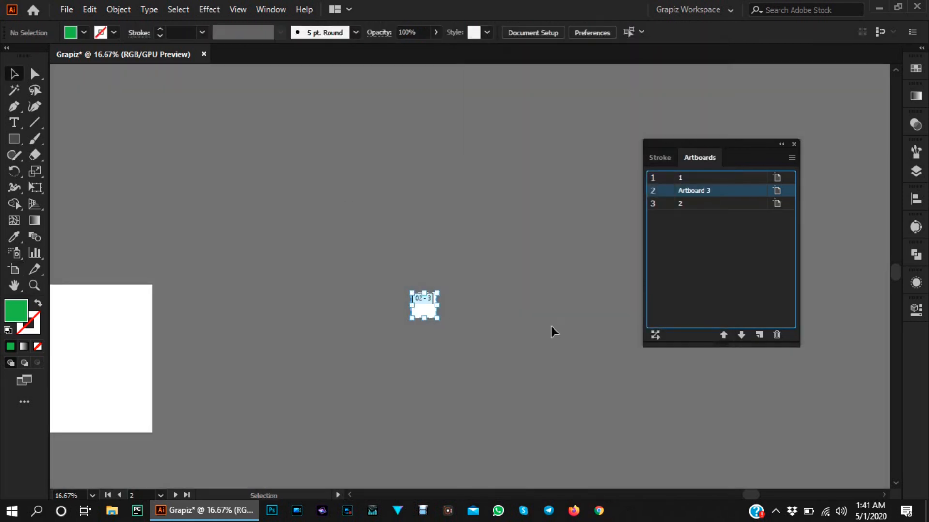
Activate the leaf artboard, the middle artboard and the tiny artboard in turn to match each with its list entry.
scroll(428, 307, "up", 5)
scroll(427, 307, "down", 2)
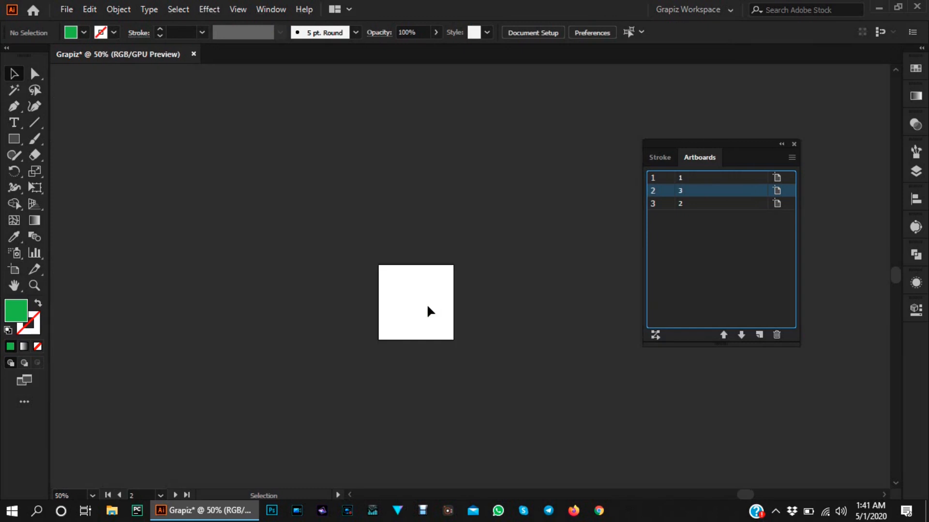
scroll(426, 305, "up", 3)
scroll(425, 271, "down", 6)
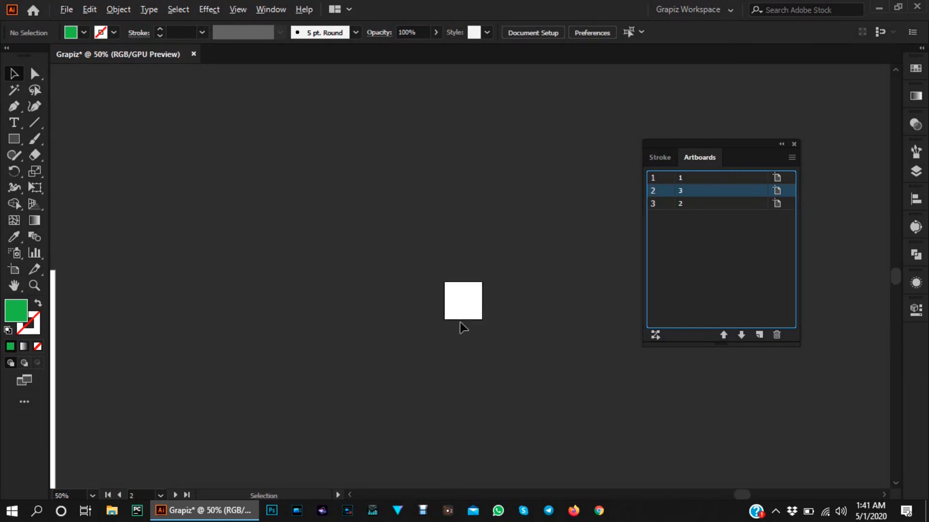
left_click_drag(495, 354, 561, 349)
scroll(561, 349, "down", 1)
left_click_drag(440, 387, 419, 375)
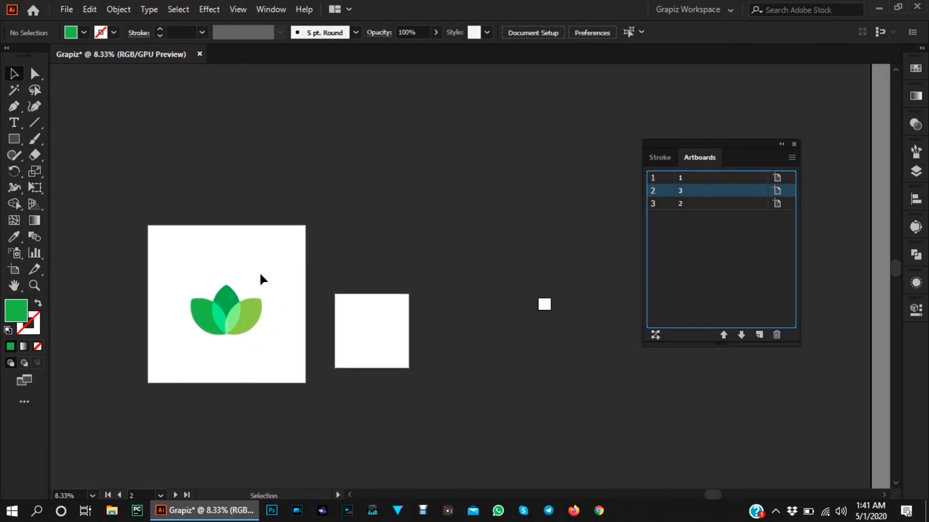
left_click(301, 293)
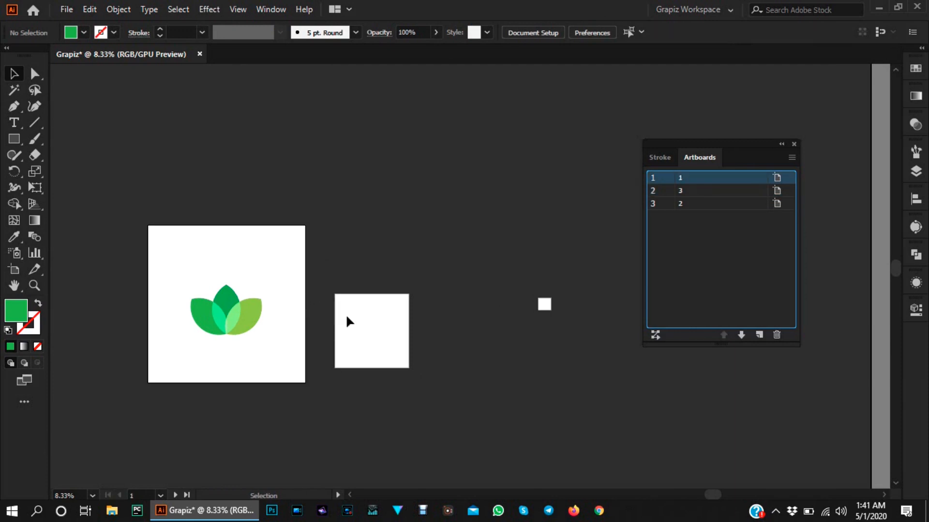
left_click(347, 314)
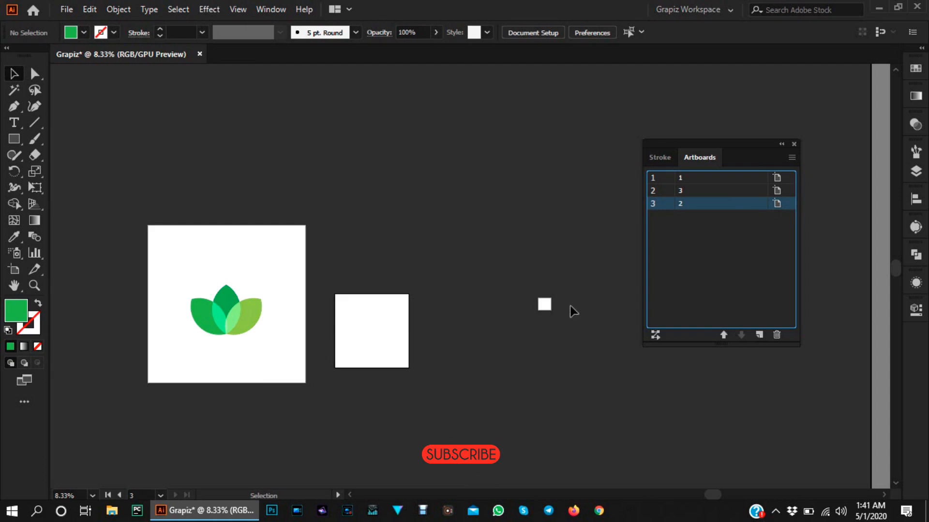
left_click(543, 305)
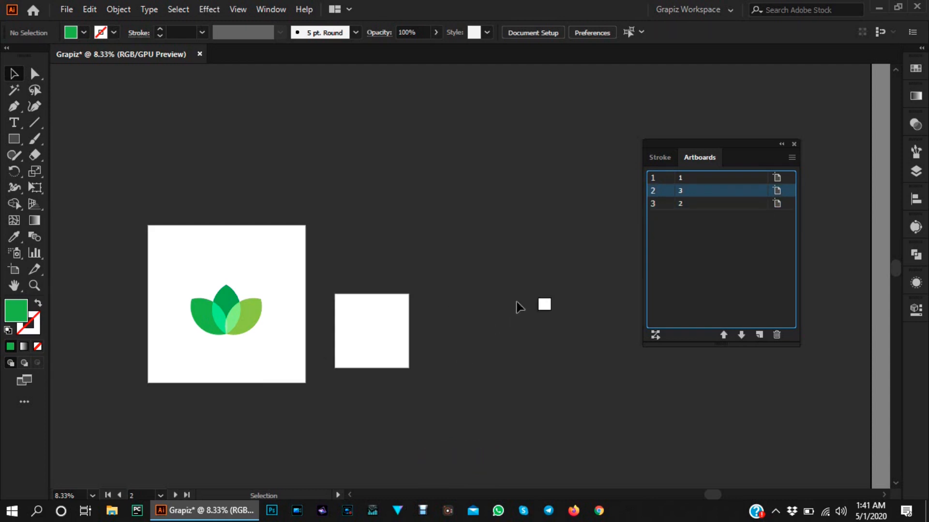
Fit artboard 3 in the view and move it below artboard 2 in the artboards list.
scroll(521, 306, "up", 1)
left_click_drag(497, 348, 470, 335)
scroll(432, 322, "up", 1)
scroll(458, 343, "down", 1)
left_click_drag(544, 328, 544, 316)
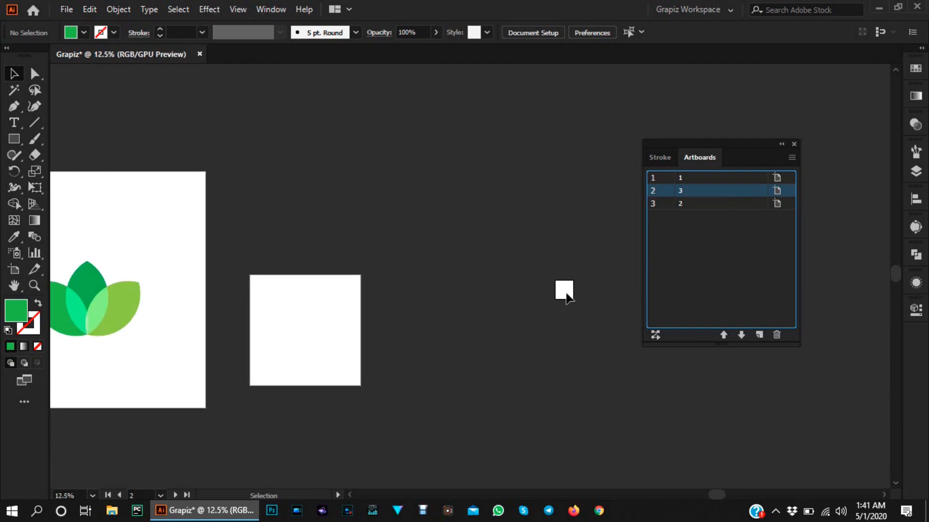
double_click(690, 190)
left_click_drag(691, 190, 689, 213)
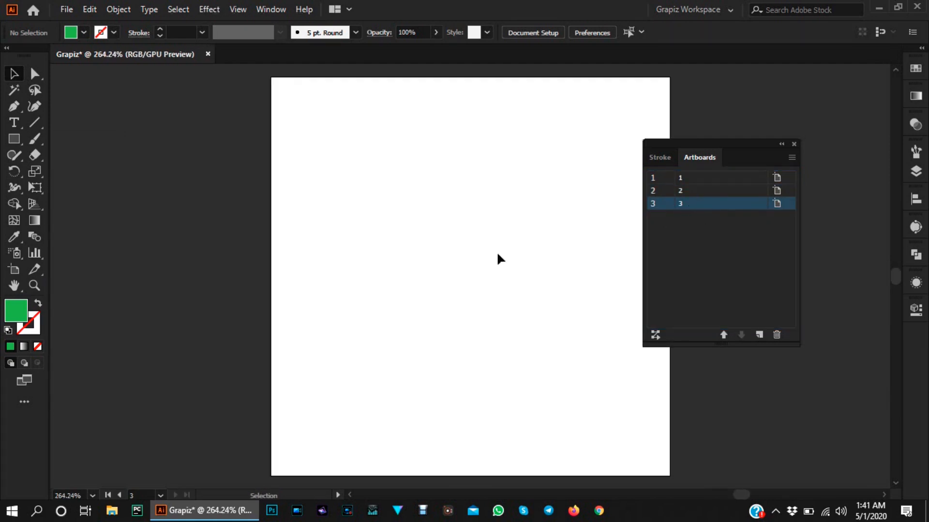
Examine how the three artboards are currently spaced across the canvas.
scroll(445, 266, "down", 2)
left_click_drag(437, 295, 461, 293)
scroll(441, 306, "down", 2)
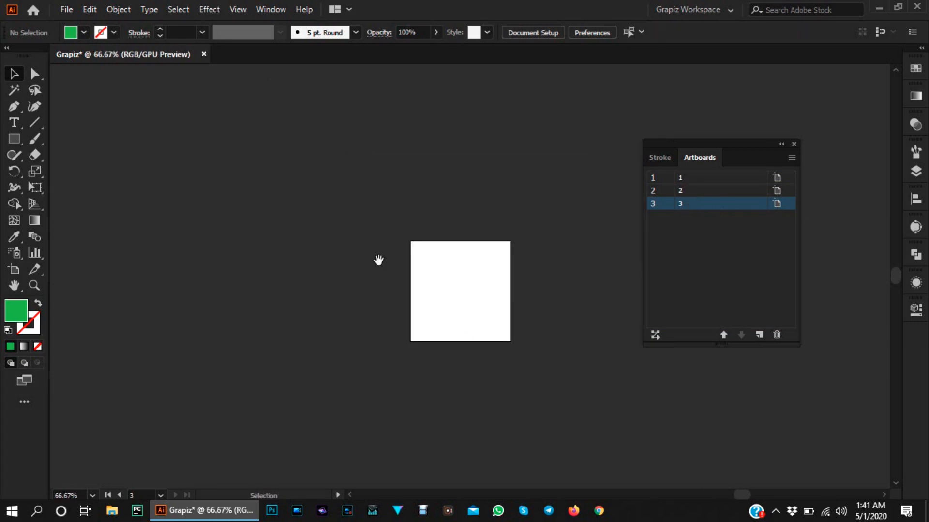
left_click_drag(379, 260, 497, 253)
scroll(474, 251, "down", 2)
left_click_drag(500, 288, 621, 281)
scroll(462, 284, "down", 3)
left_click_drag(544, 294, 514, 280)
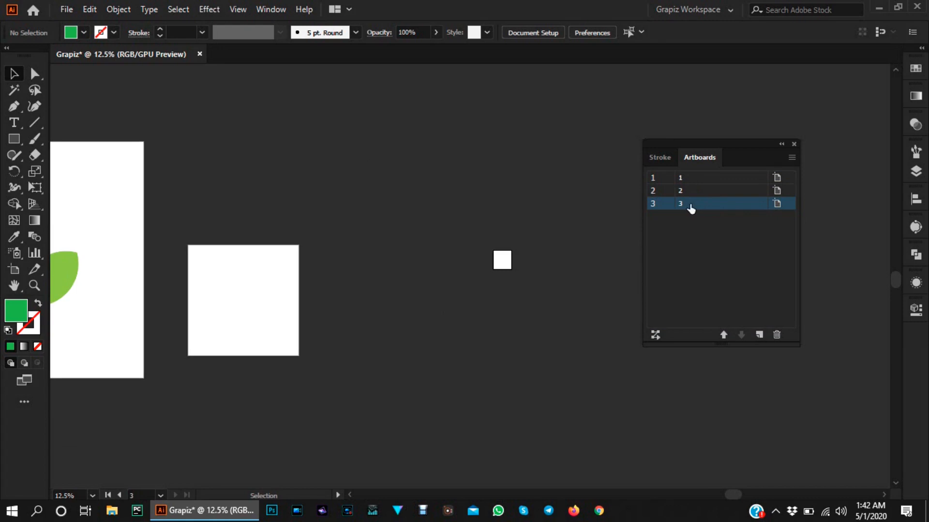
left_click(655, 334)
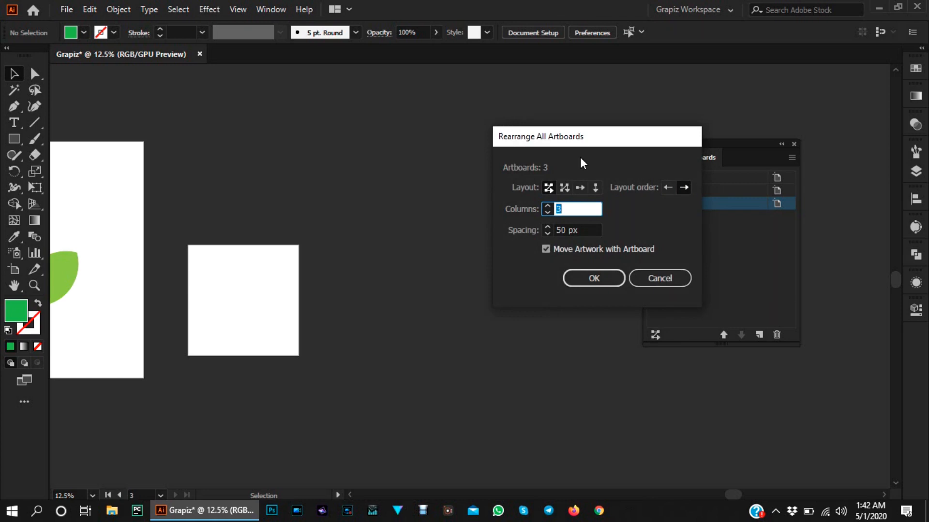
left_click_drag(603, 143, 590, 146)
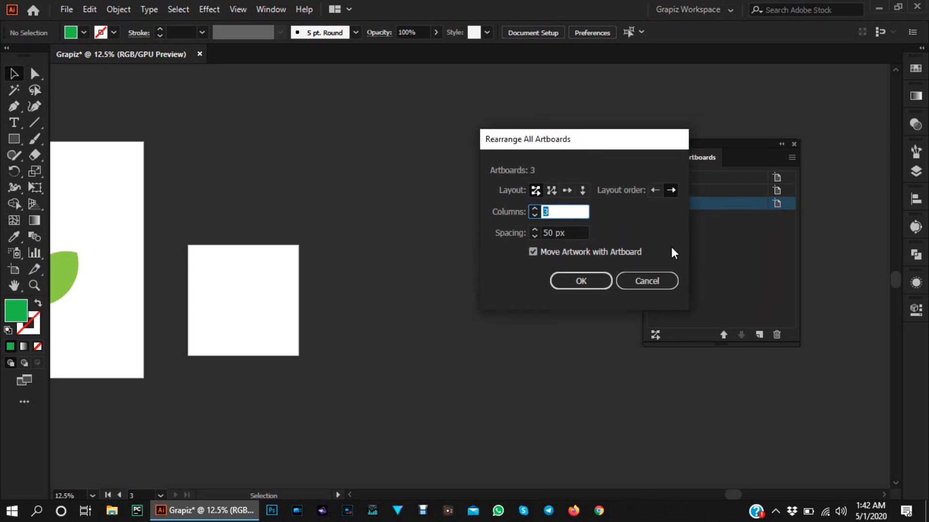
left_click(650, 281)
Open the Rearrange All Artboards settings and set the spacing between artboards to 30 px.
left_click(658, 334)
left_click_drag(592, 147, 651, 146)
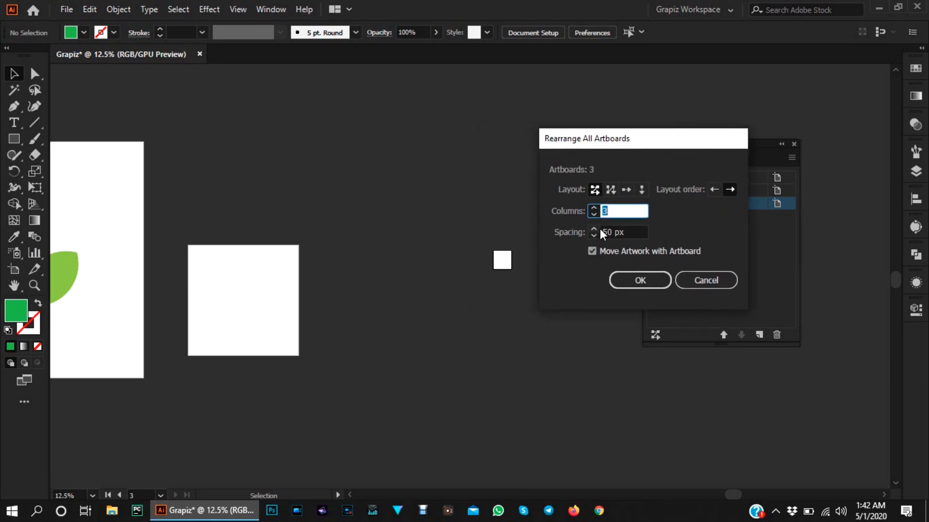
key("Tab")
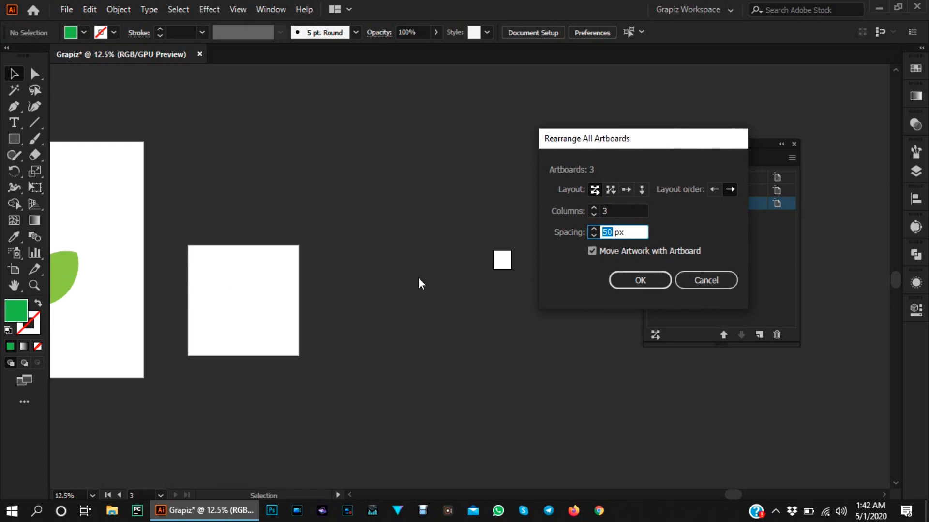
left_click_drag(601, 148, 630, 151)
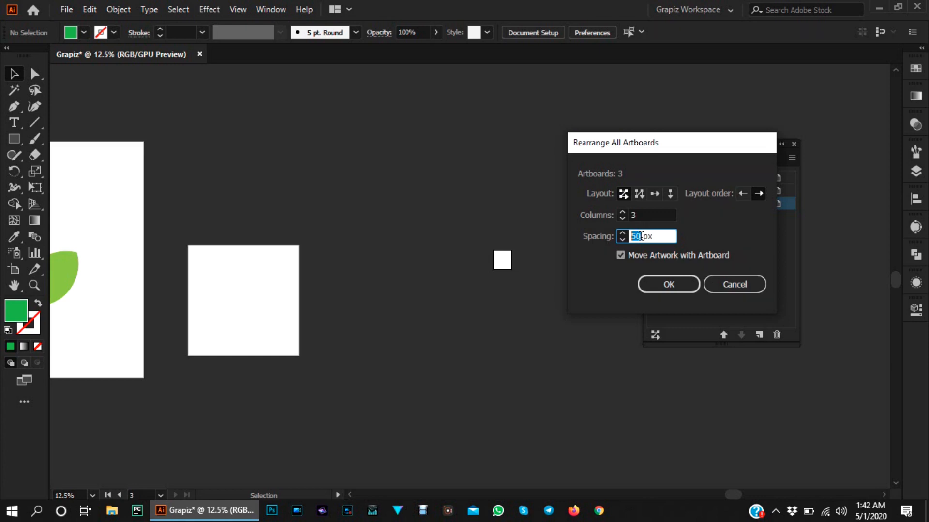
type("30")
Try 10 and then 5 as the number of columns for the Grid by Row artboard layout.
left_click(640, 215)
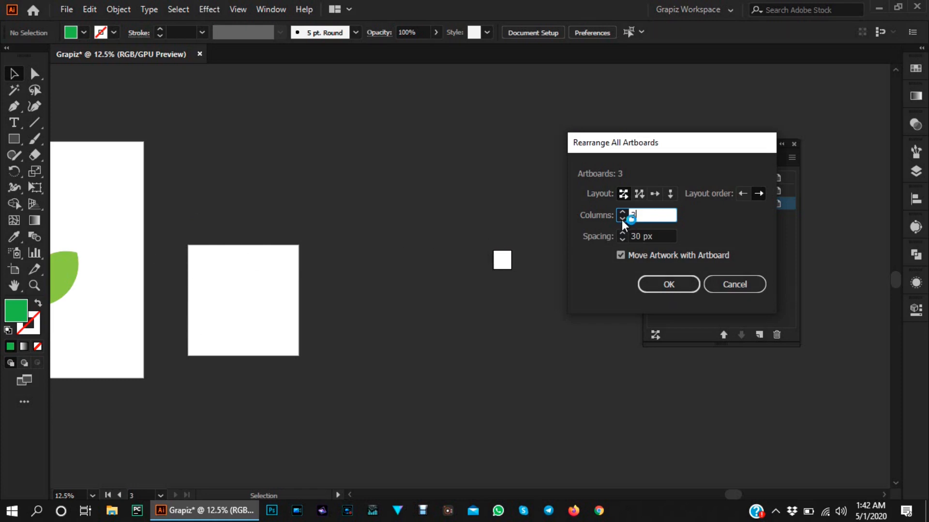
left_click_drag(638, 214, 623, 213)
left_click(643, 215)
key("BackSpace")
type("10")
left_click_drag(648, 214, 630, 216)
type("5")
left_click_drag(689, 146, 735, 141)
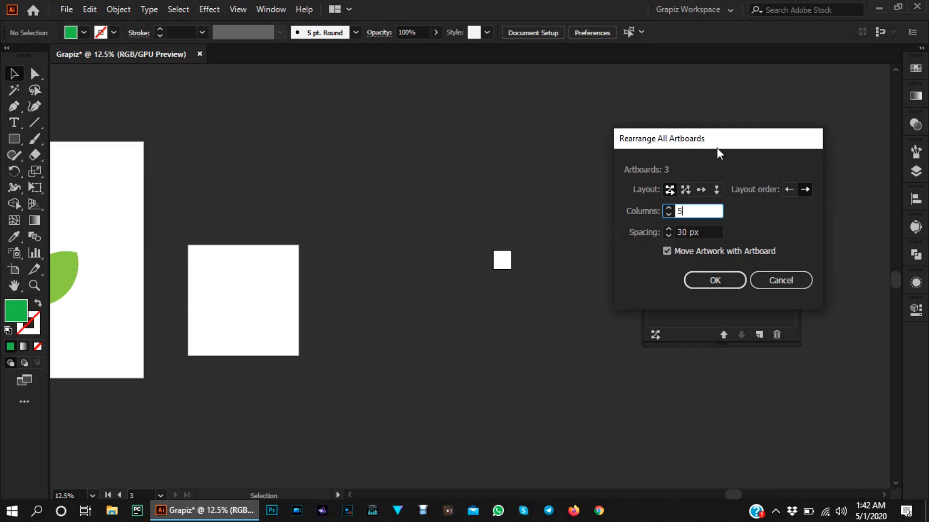
left_click_drag(716, 147, 697, 147)
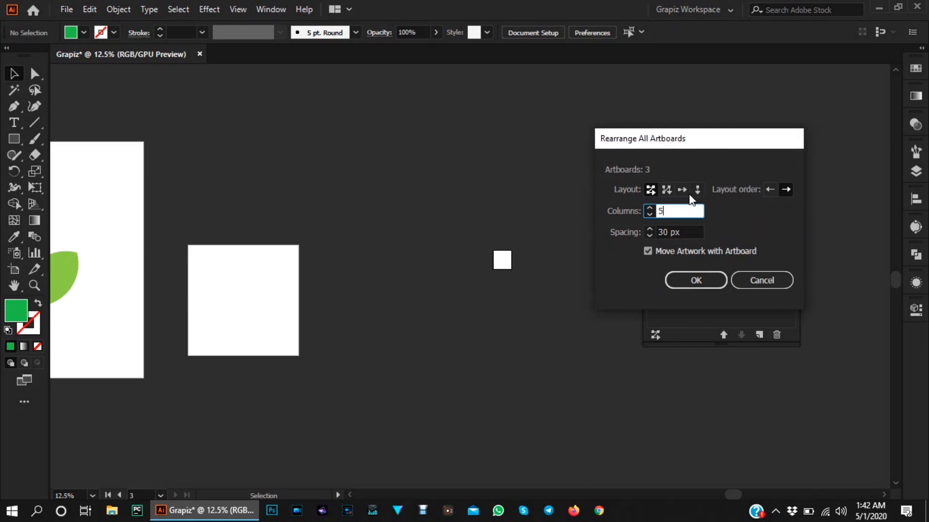
left_click_drag(680, 143, 650, 141)
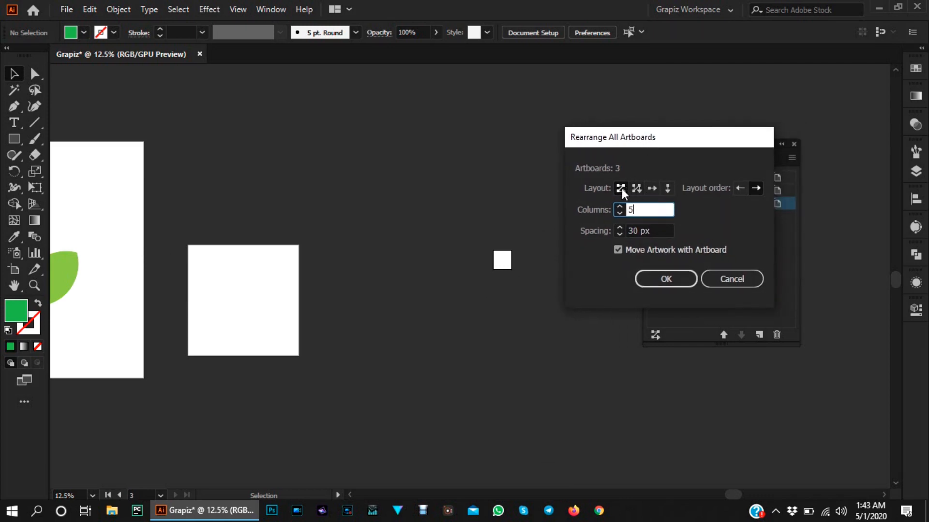
Switch the artboard layout to Arrange by Row, leaving the settings open.
left_click(651, 189)
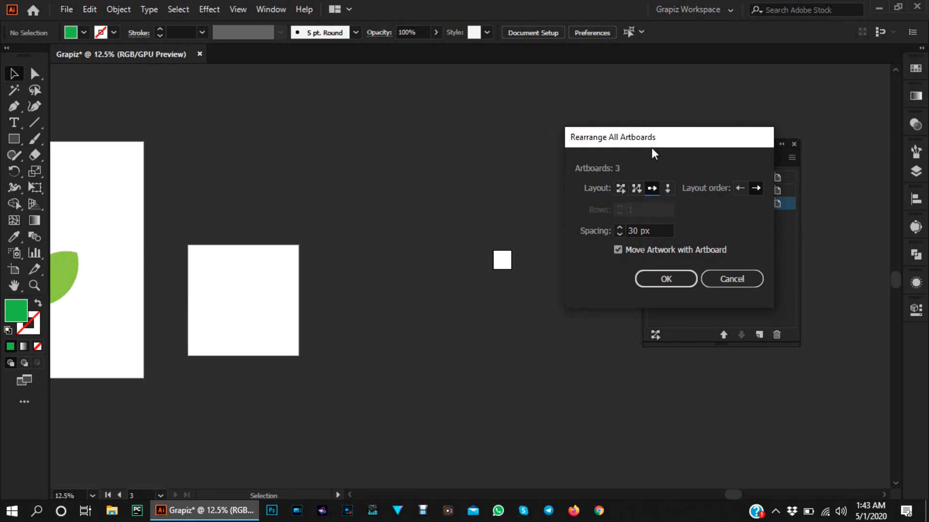
left_click_drag(652, 143, 692, 147)
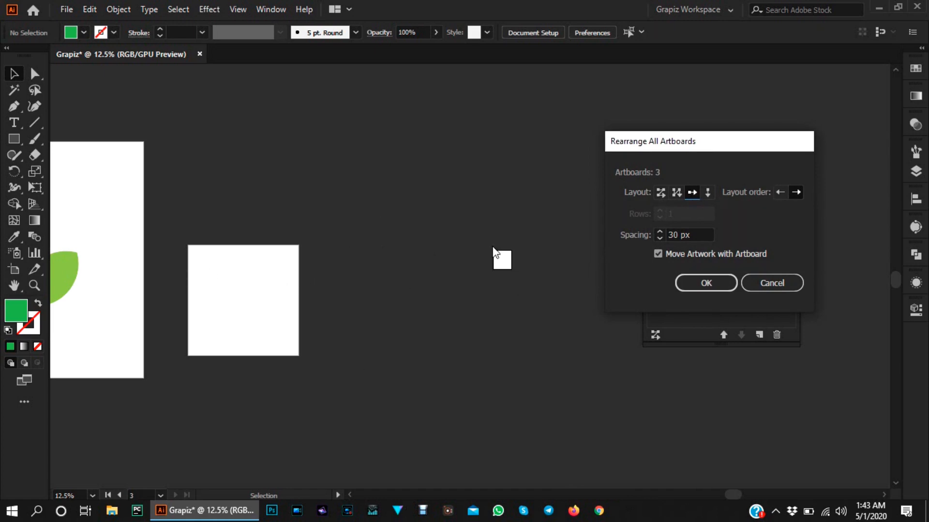
left_click_drag(676, 147, 658, 146)
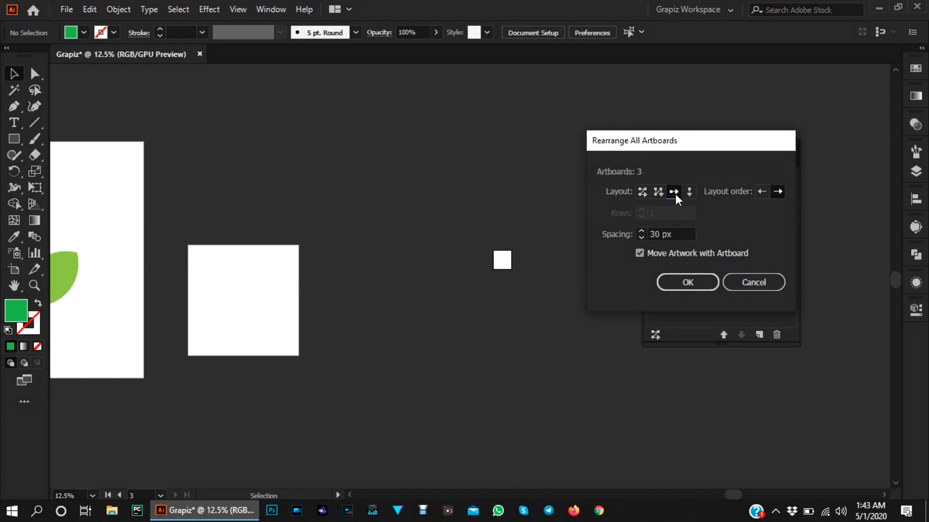
left_click_drag(676, 140, 706, 139)
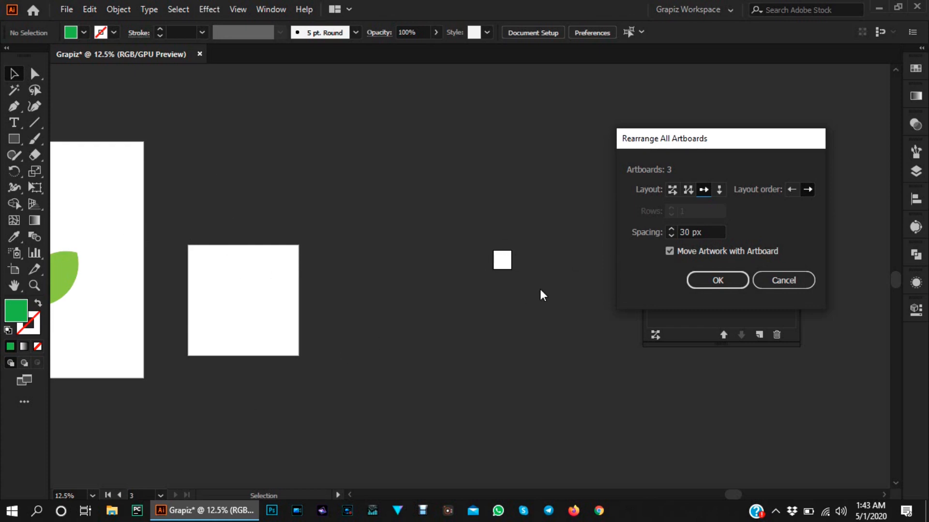
mouse_move(665, 138)
left_mouse_down()
mouse_move(643, 141)
mouse_move(668, 132)
left_mouse_up()
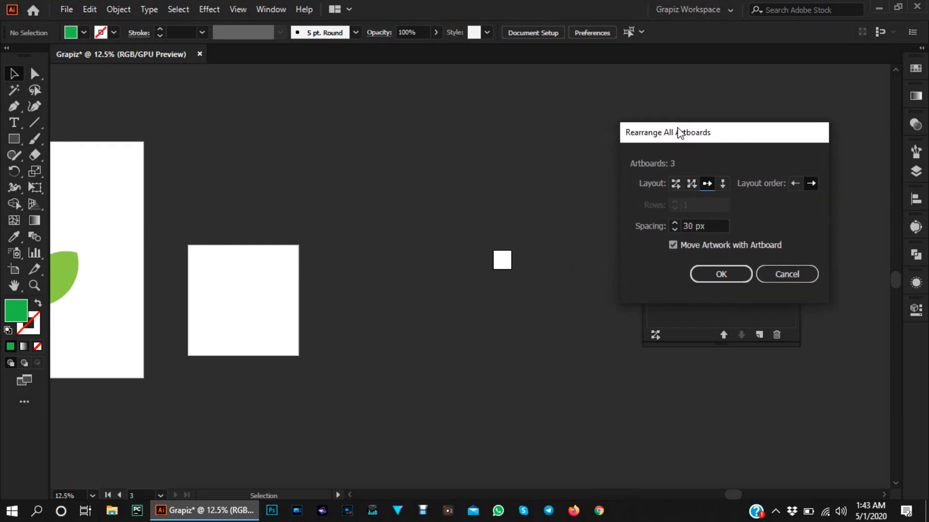
Return the artboard layout to Grid by Row and set the number of columns to 10.
left_click(674, 184)
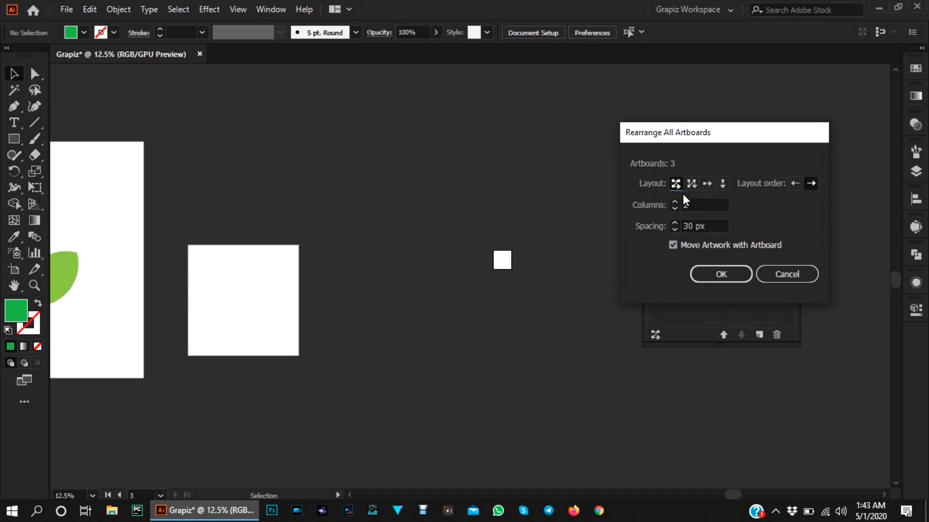
left_click_drag(710, 135, 726, 128)
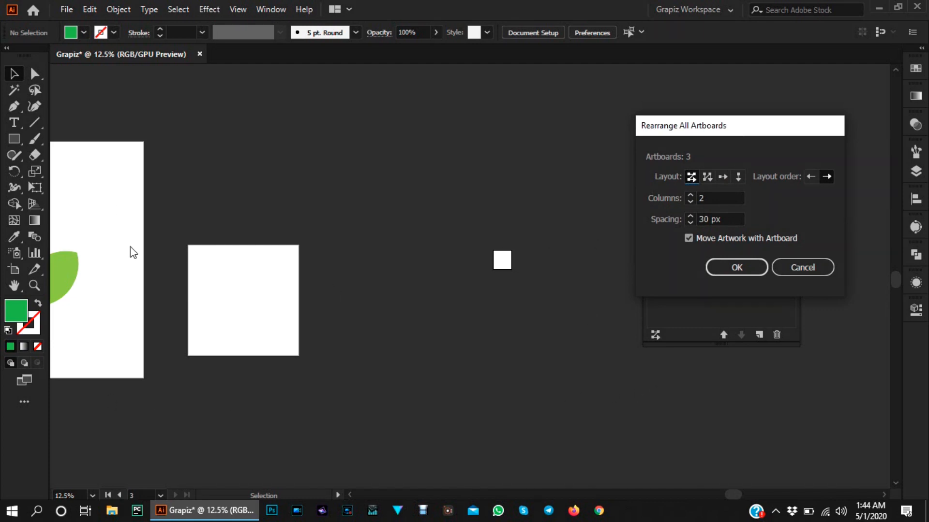
left_click(711, 193)
left_click_drag(723, 129, 695, 125)
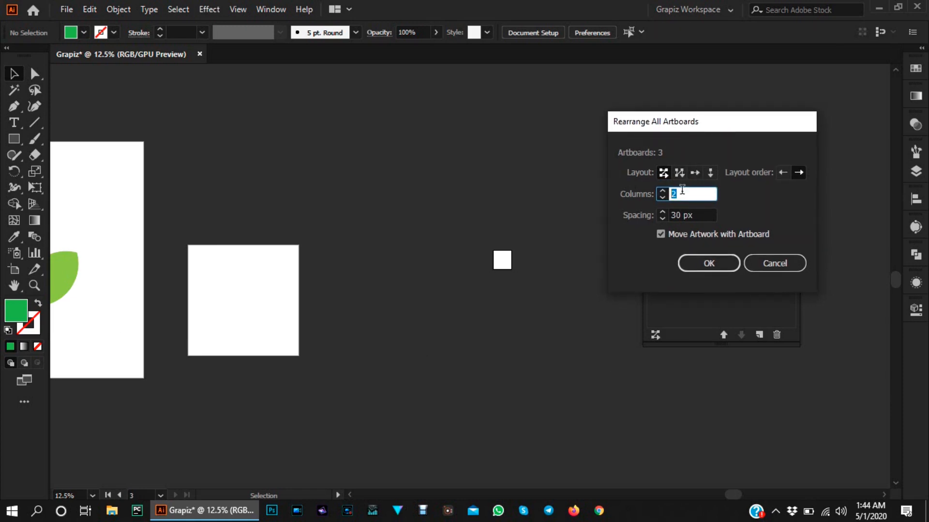
type("10")
left_click_drag(706, 125, 763, 124)
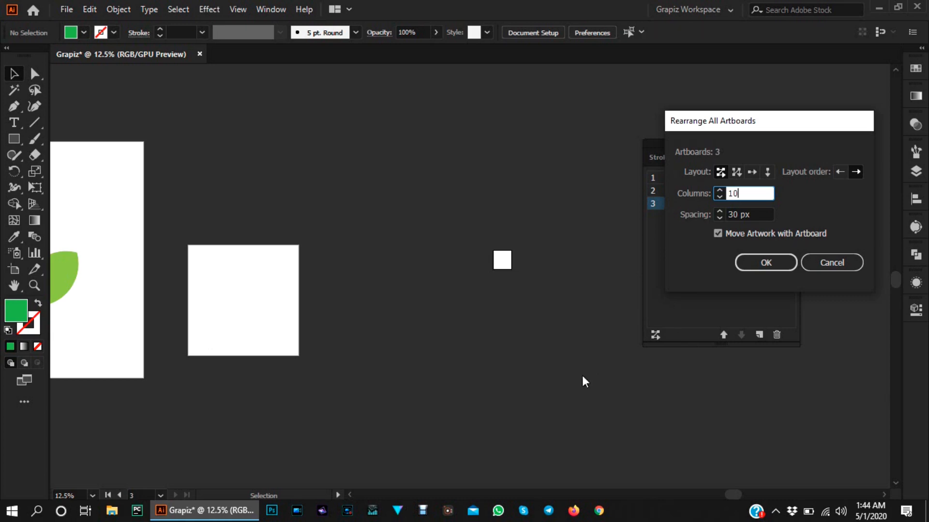
left_click_drag(727, 130, 706, 131)
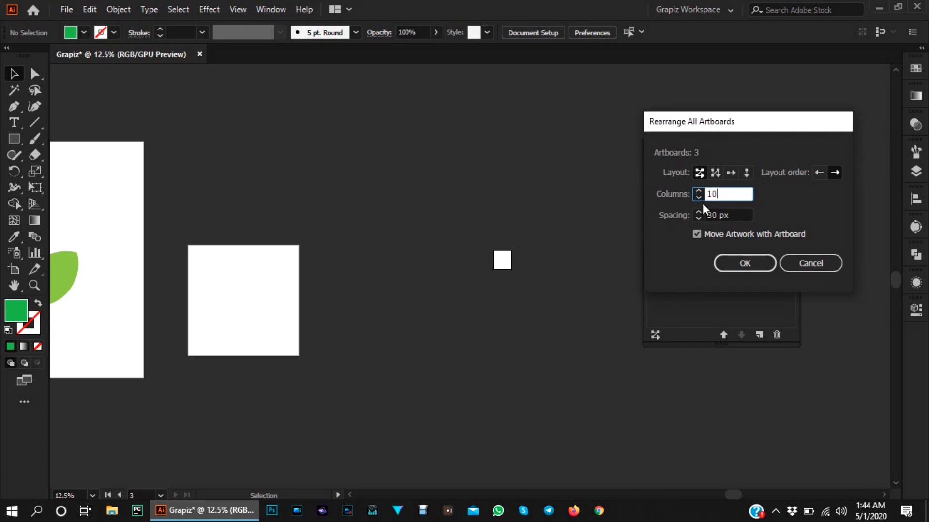
Change the artboard layout to Grid by Column and set the number of rows to 5.
left_click(716, 173)
mouse_move(733, 125)
left_mouse_down()
mouse_move(711, 122)
mouse_move(766, 130)
mouse_move(729, 125)
left_mouse_up()
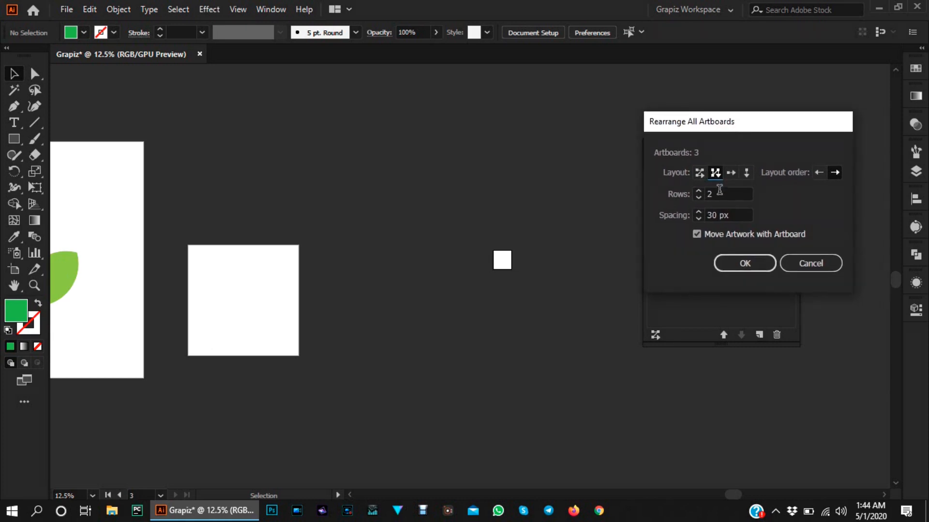
left_click_drag(719, 191, 703, 194)
type("5")
left_click_drag(734, 131, 742, 125)
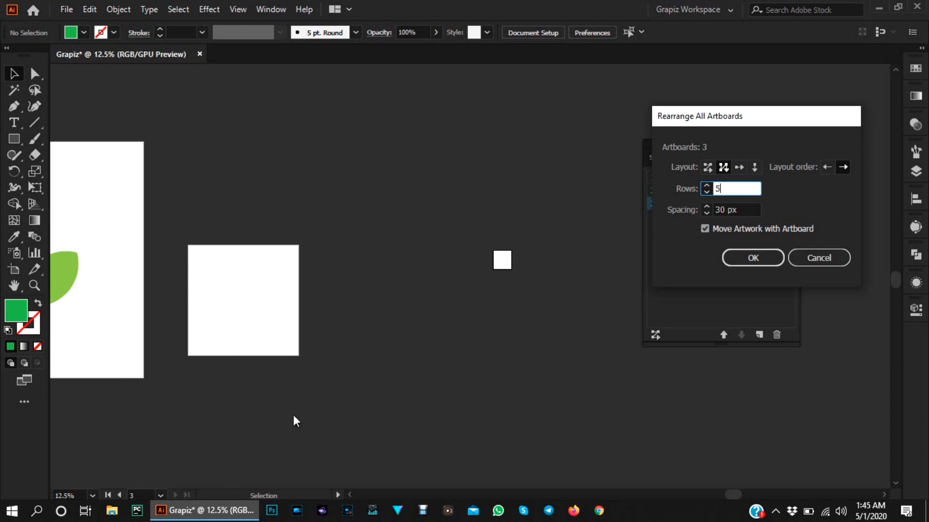
left_click_drag(732, 121, 712, 121)
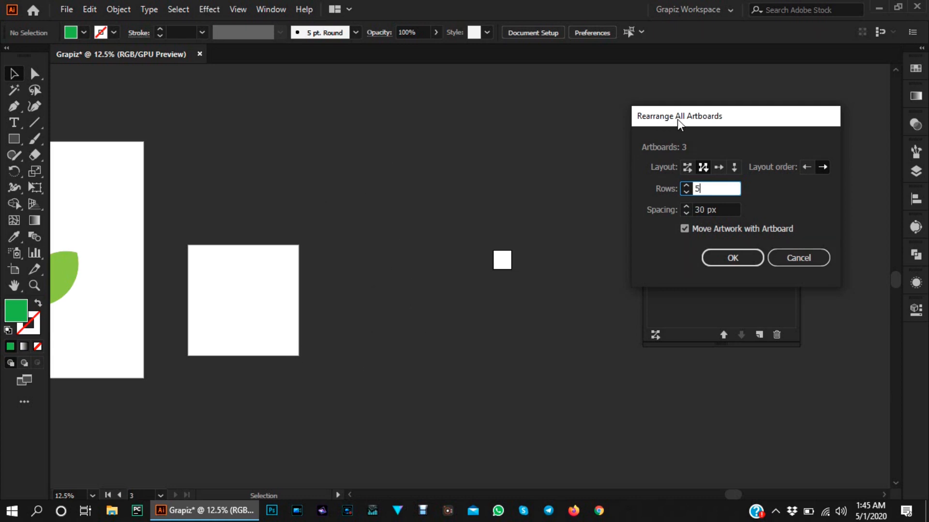
left_click_drag(673, 120, 648, 119)
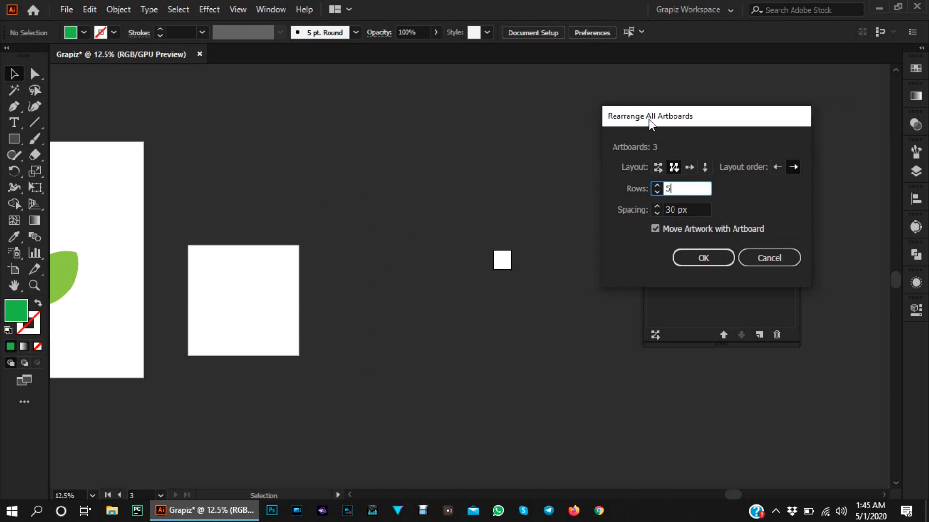
Choose Arrange by Row with 30 px spacing, artwork moving with the artboards, and apply the rearrangement.
left_click(690, 169)
left_click_drag(701, 118, 682, 112)
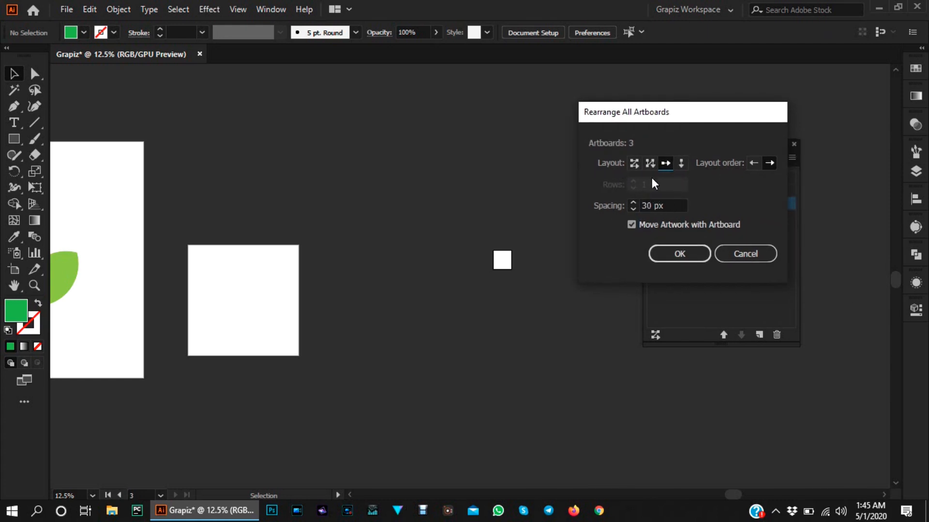
left_click_drag(649, 125, 676, 121)
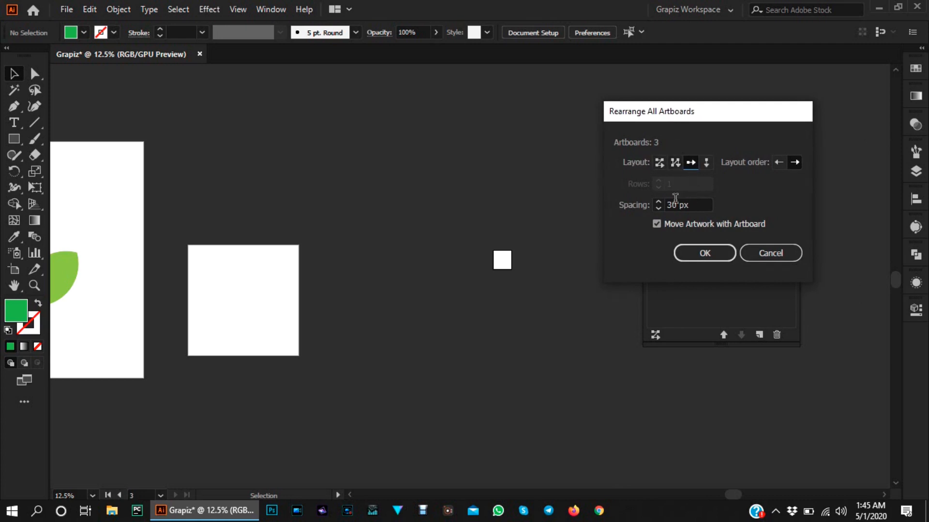
left_click_drag(678, 207, 669, 207)
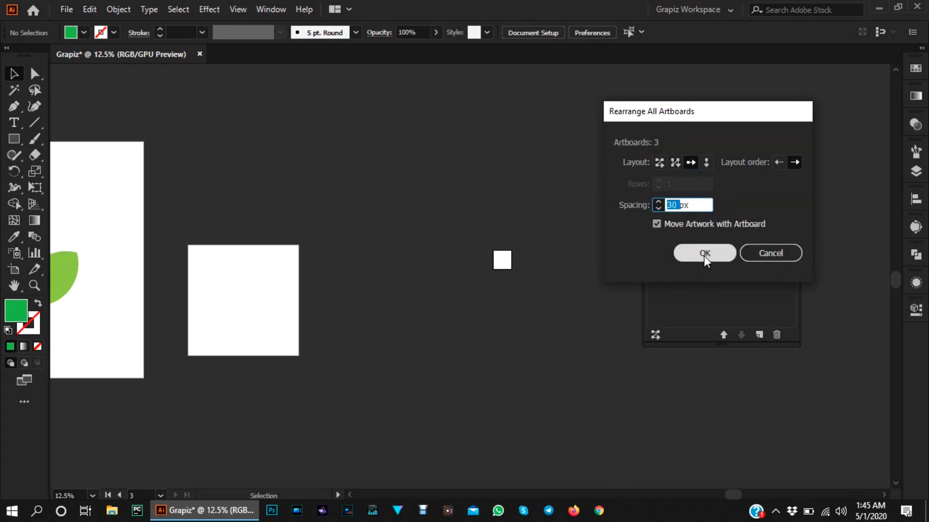
left_click(704, 255)
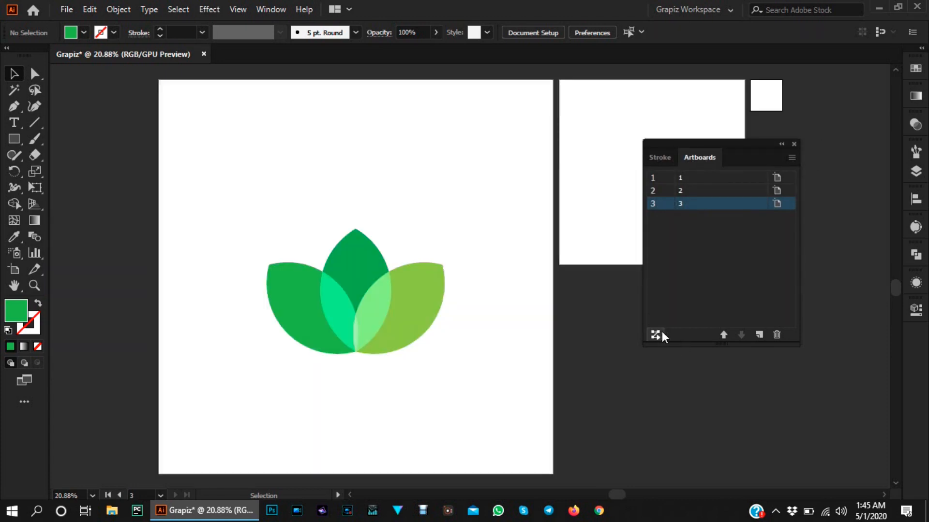
Inspect the rearranged row of artboards and activate the leaf artboard.
scroll(416, 269, "down", 3)
left_click_drag(504, 262, 495, 245)
scroll(402, 218, "up", 3)
scroll(436, 233, "down", 1)
scroll(464, 199, "up", 1)
left_click_drag(330, 263, 397, 247)
scroll(396, 247, "down", 1)
left_click_drag(377, 287, 395, 279)
left_click(313, 233)
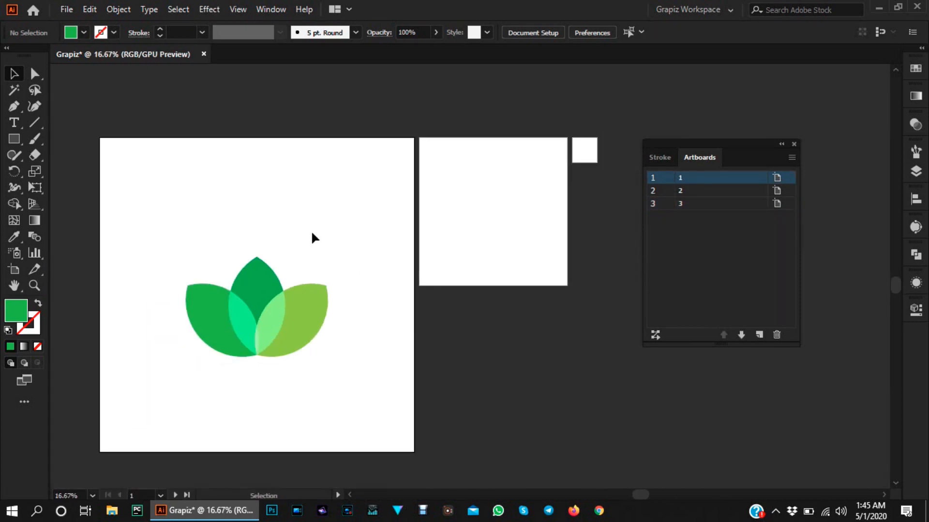
Check the gaps between the neighbouring artboards up close and activate the middle artboard.
scroll(363, 234, "right", 1)
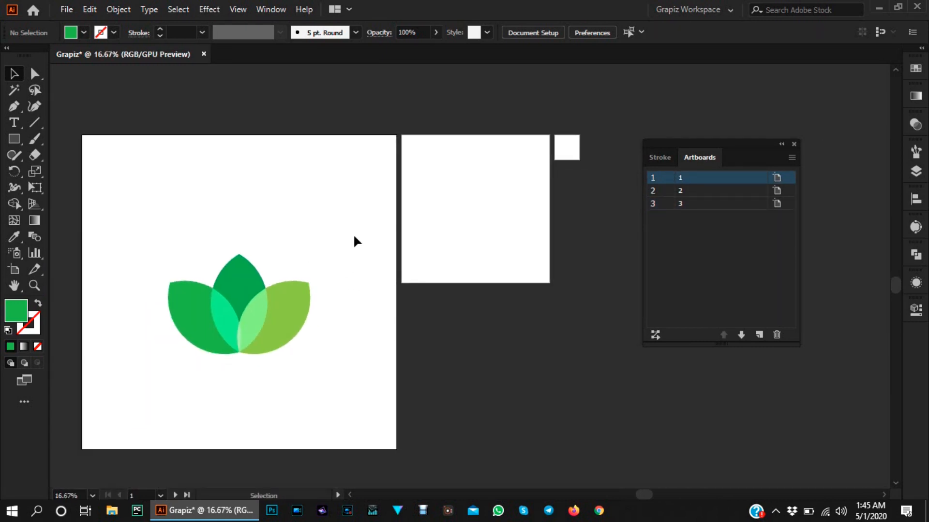
scroll(483, 208, "up", 1)
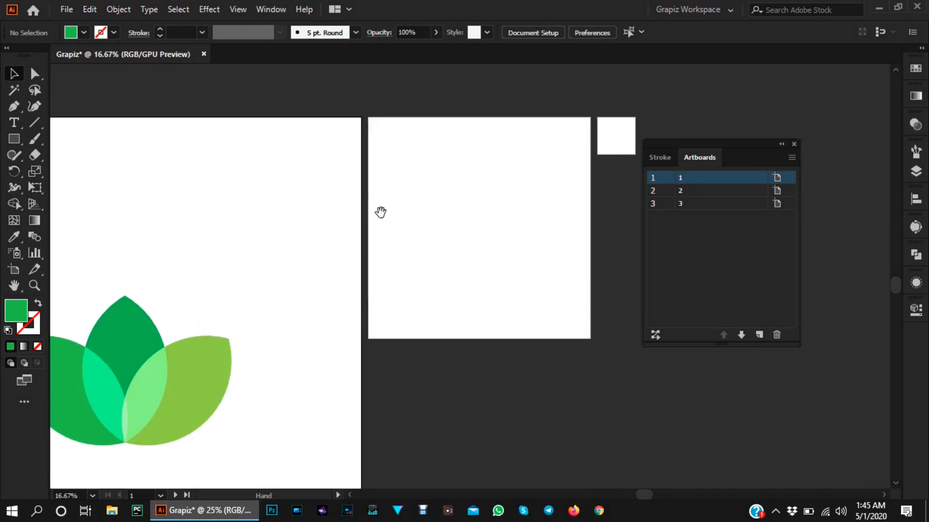
scroll(377, 213, "right", 5)
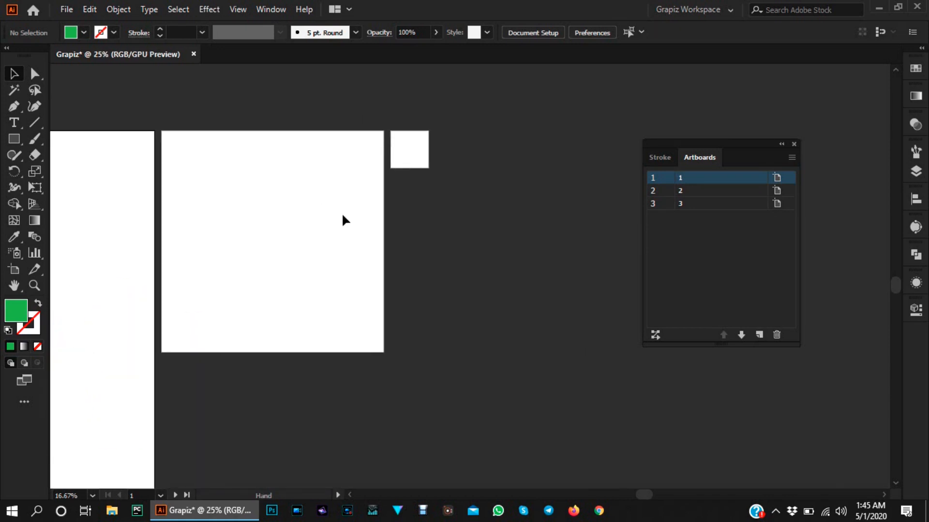
scroll(348, 194, "left", 2)
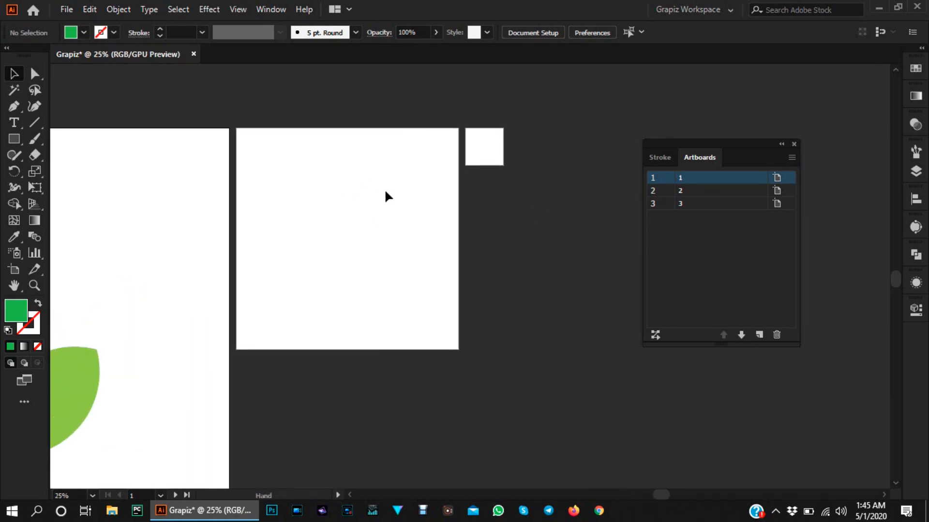
left_click(367, 195)
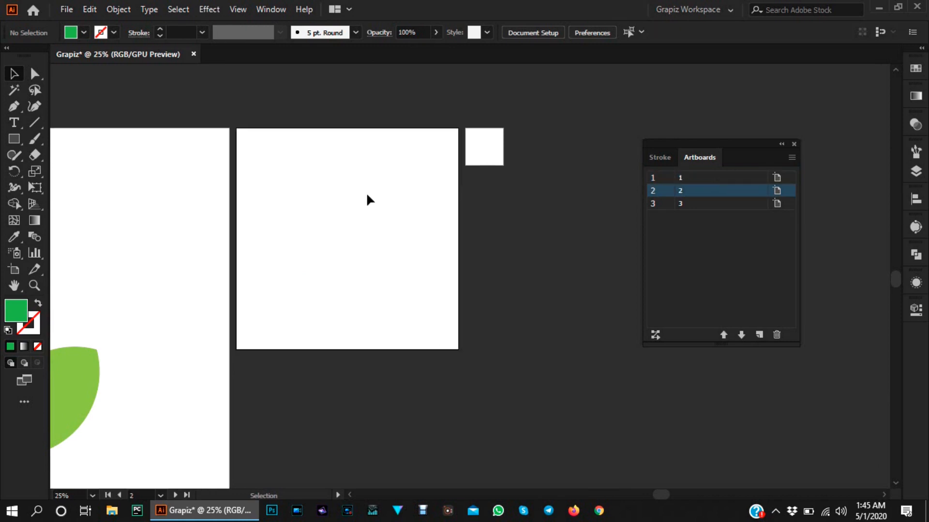
Review the width and height of the middle artboard in its artboard options, then close them without changes.
left_click(777, 190)
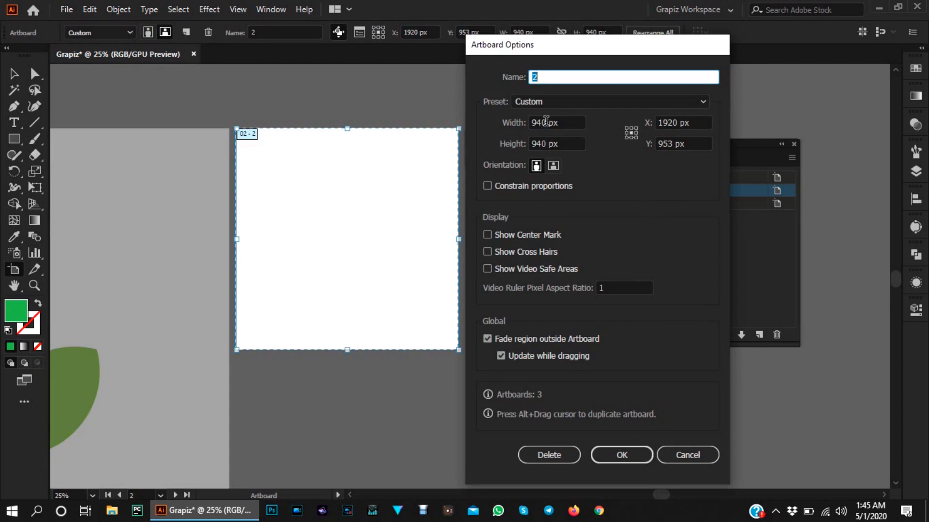
key("Tab")
key("Tab")
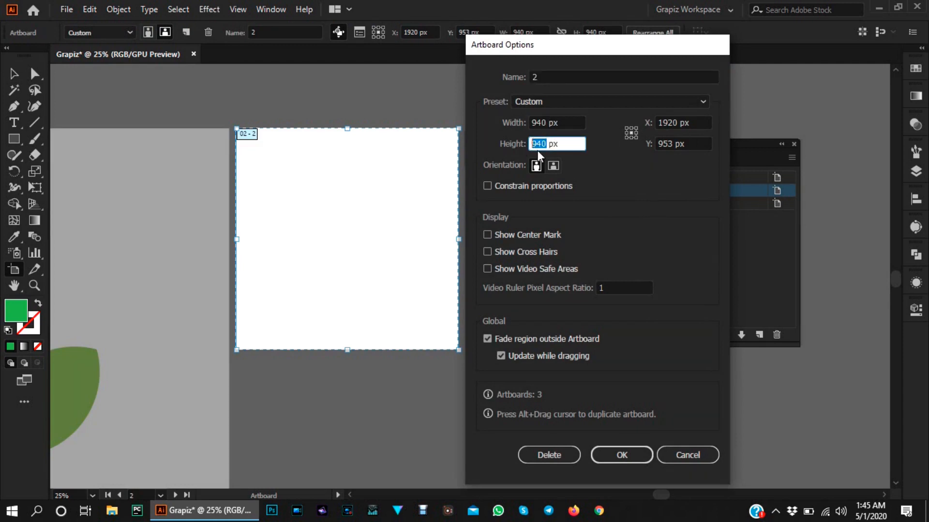
left_click_drag(594, 46, 609, 46)
left_click(552, 76)
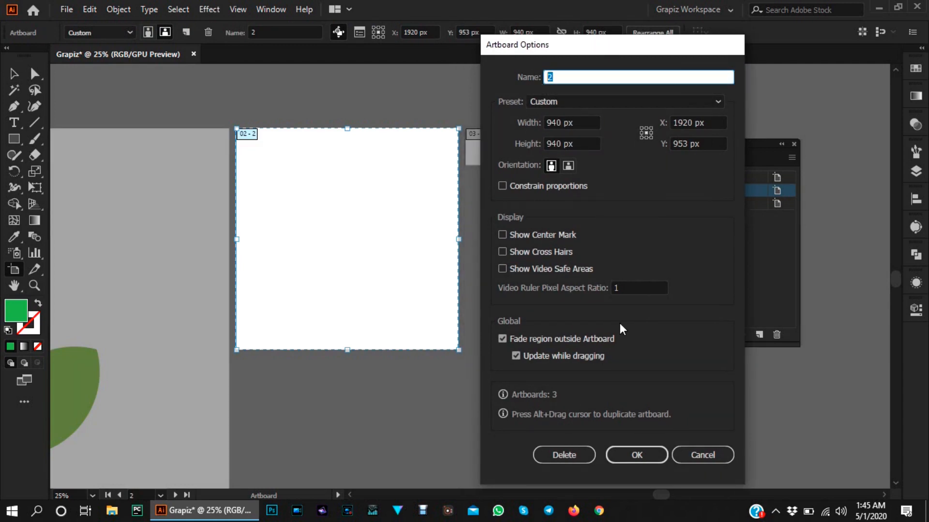
left_click(692, 450)
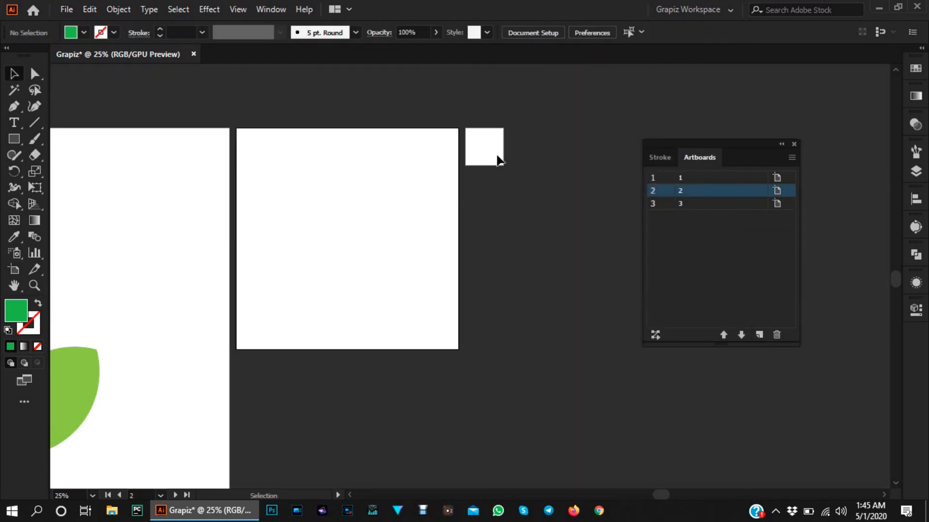
Activate the smallest artboard and check its width and height in its artboard options without changing anything.
left_click(498, 155)
scroll(487, 150, "up", 1)
left_click_drag(532, 152, 511, 154)
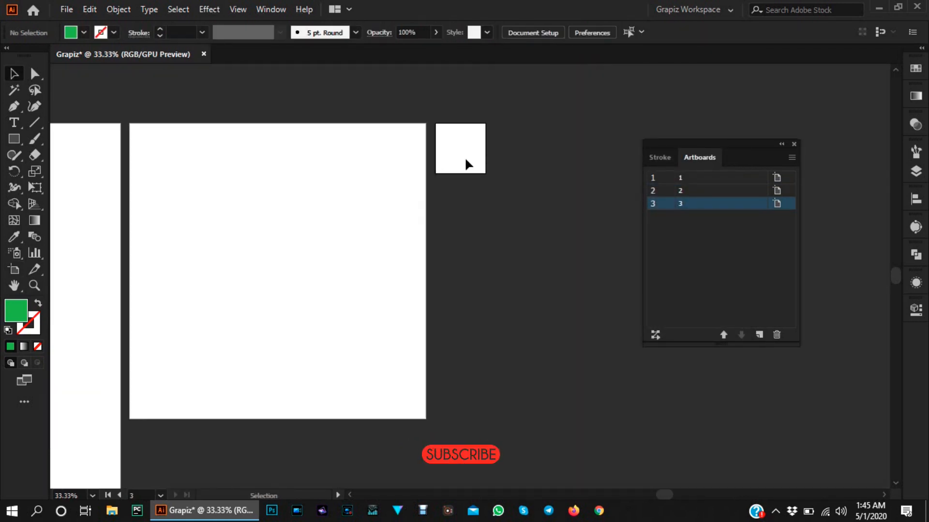
left_click(778, 206)
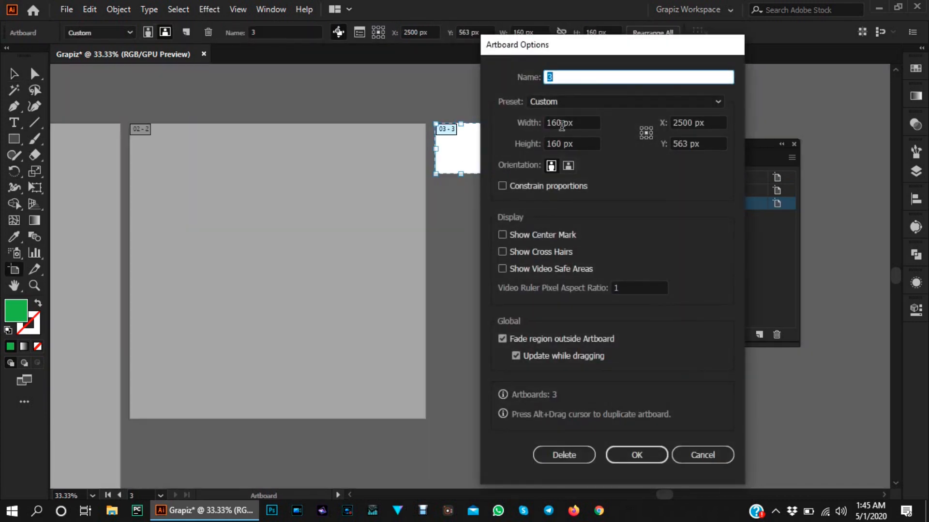
left_click_drag(561, 125, 543, 123)
left_click(702, 455)
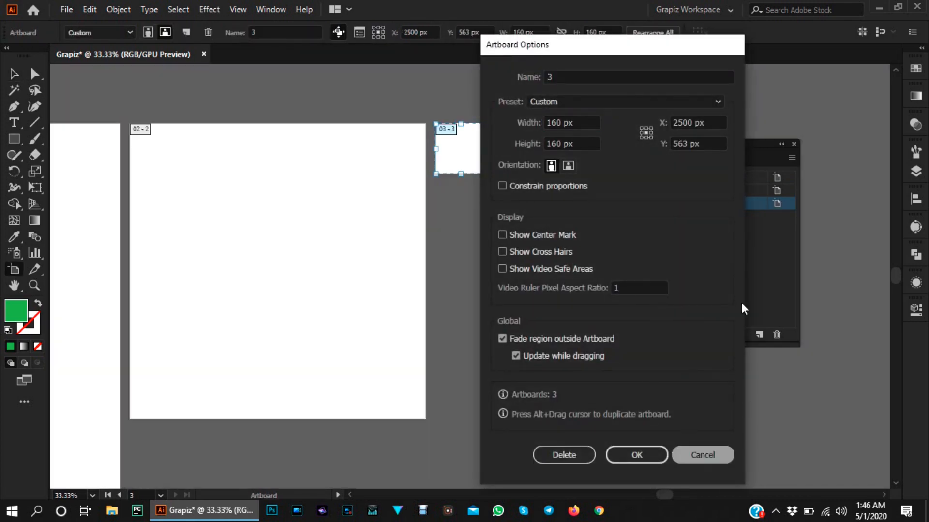
Rearrange all artboards with Arrange by Column at 30 px spacing, moving the artwork with the artboards.
scroll(498, 227, "down", 2)
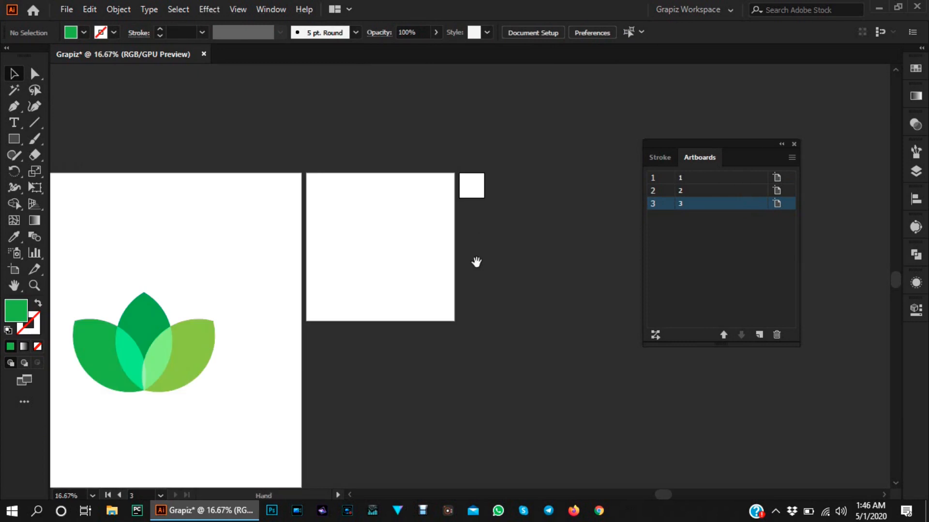
scroll(514, 261, "down", 1)
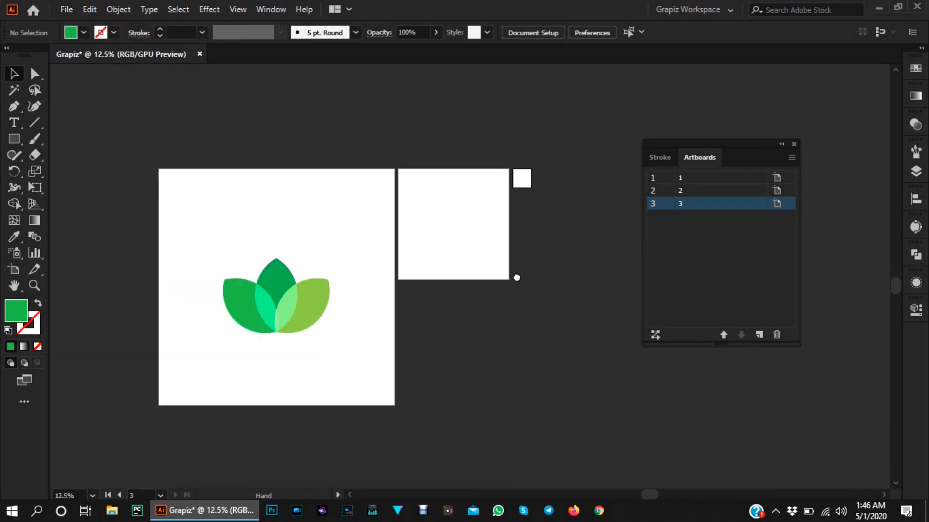
scroll(508, 242, "up", 1)
left_click_drag(533, 274, 553, 241)
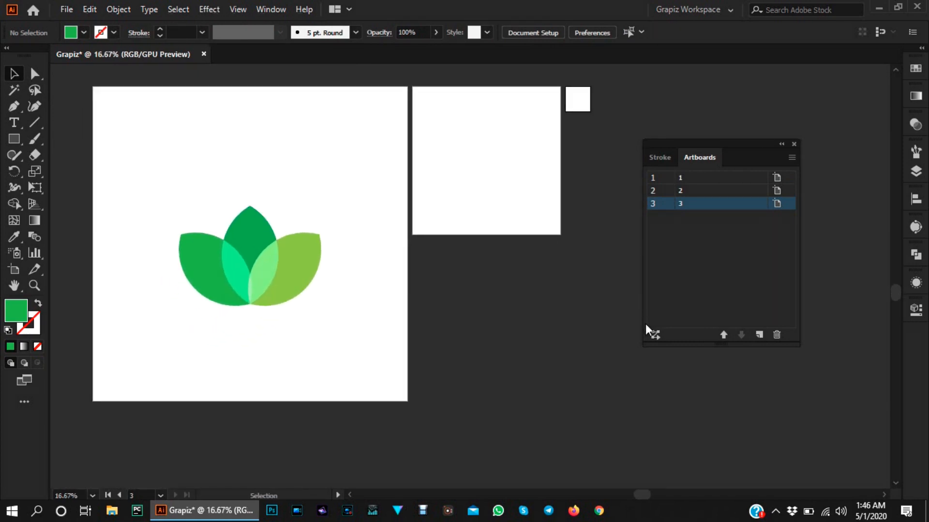
left_click(655, 334)
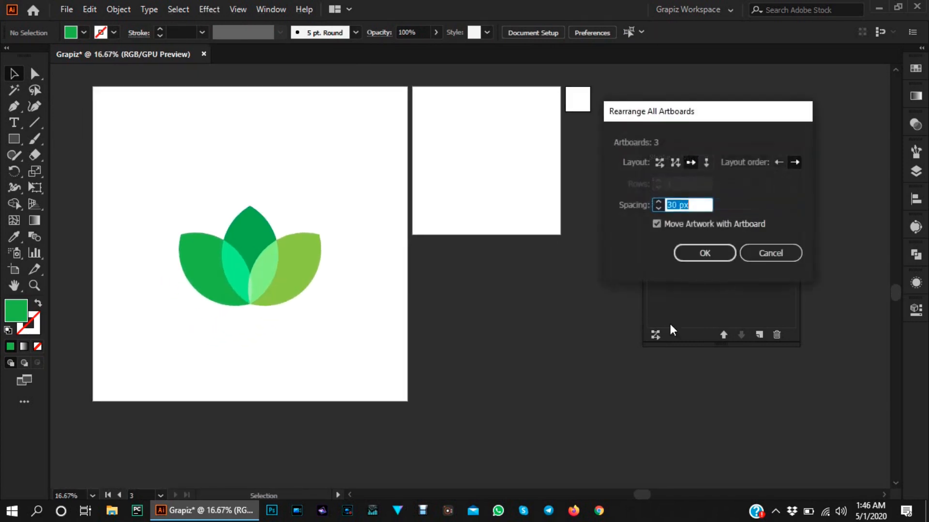
left_click(706, 162)
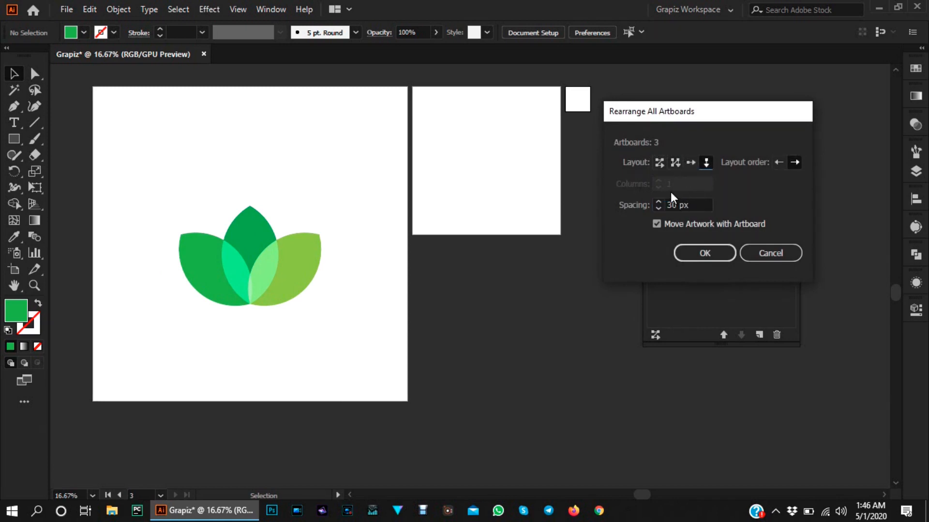
left_click_drag(720, 118, 754, 113)
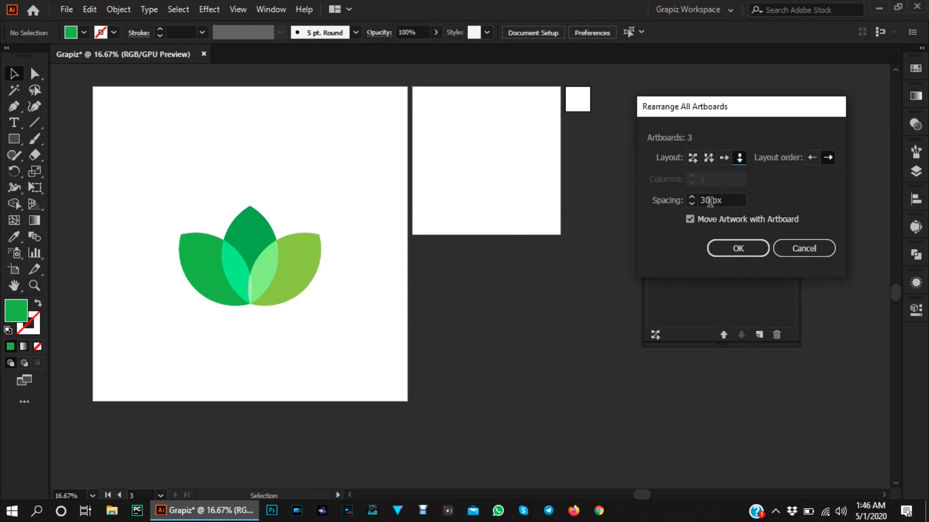
left_click_drag(710, 202, 701, 203)
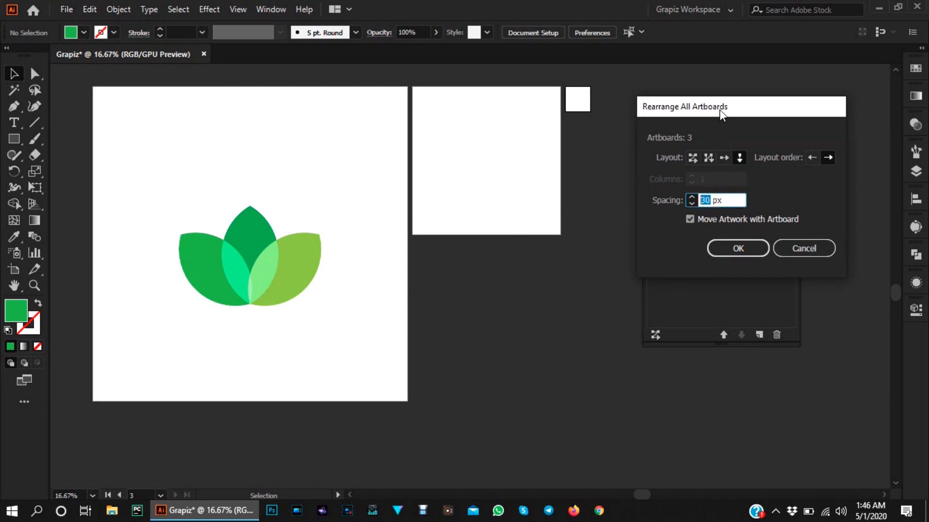
left_click_drag(682, 113, 677, 99)
left_click(730, 235)
scroll(489, 288, "down", 3)
scroll(429, 253, "down", 2)
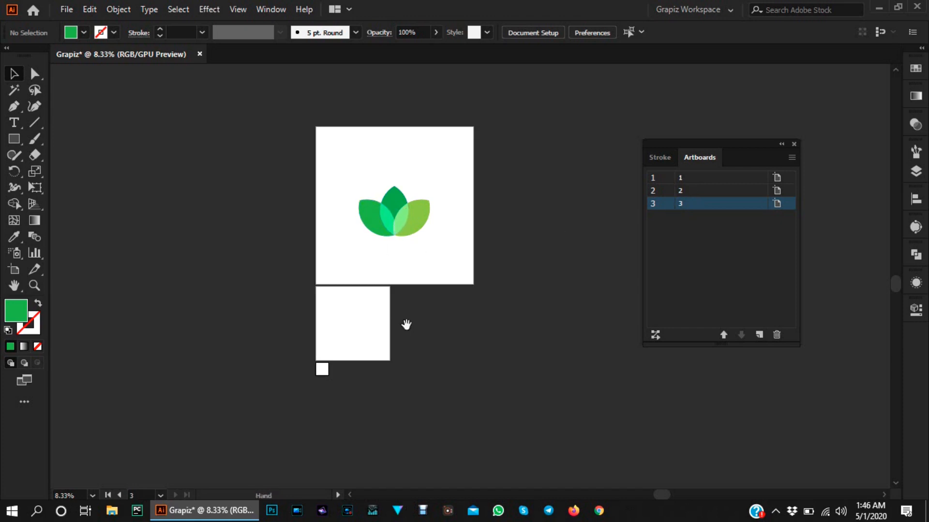
scroll(394, 282, "up", 1)
scroll(355, 257, "up", 1)
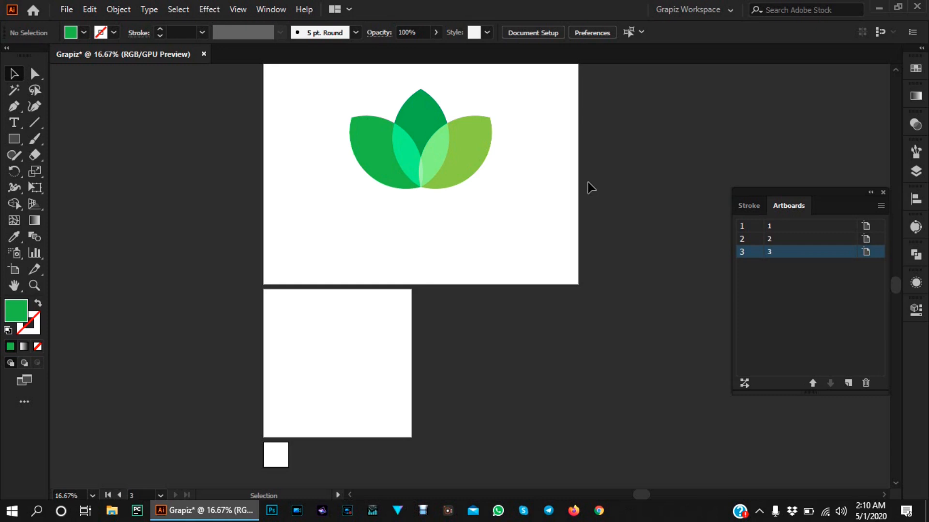
Draw a new portrait artboard about 1516 by 1944 px in the empty space beside the leaf artboard.
left_click_drag(518, 253, 366, 304)
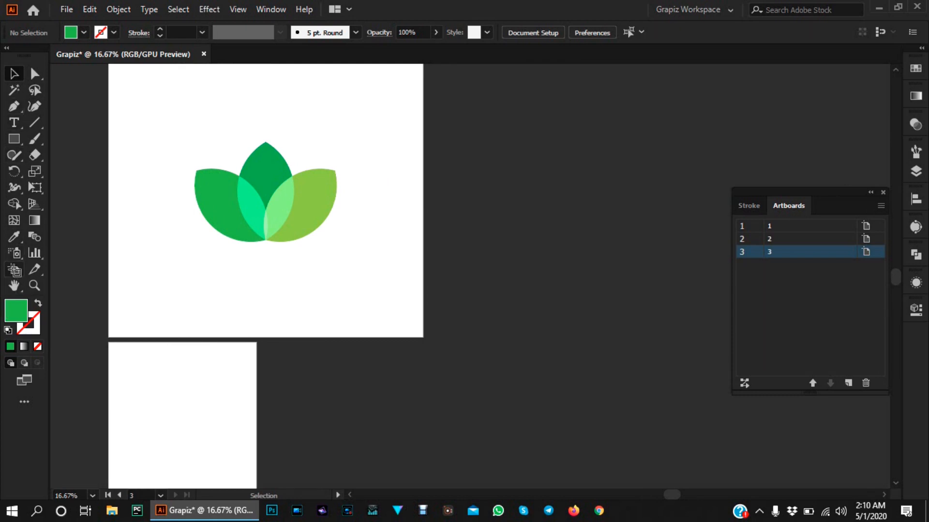
left_click(14, 269)
left_click_drag(538, 176, 438, 192)
left_click_drag(377, 116, 616, 422)
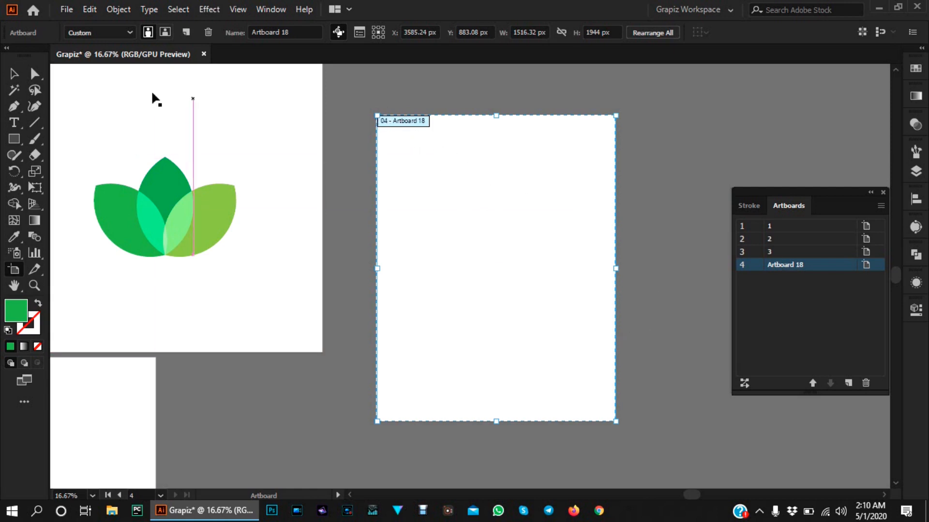
left_click(15, 77)
left_click_drag(497, 205, 423, 218)
scroll(424, 194, "up", 1)
scroll(423, 218, "down", 1)
left_click_drag(427, 268, 434, 250)
scroll(408, 193, "up", 1)
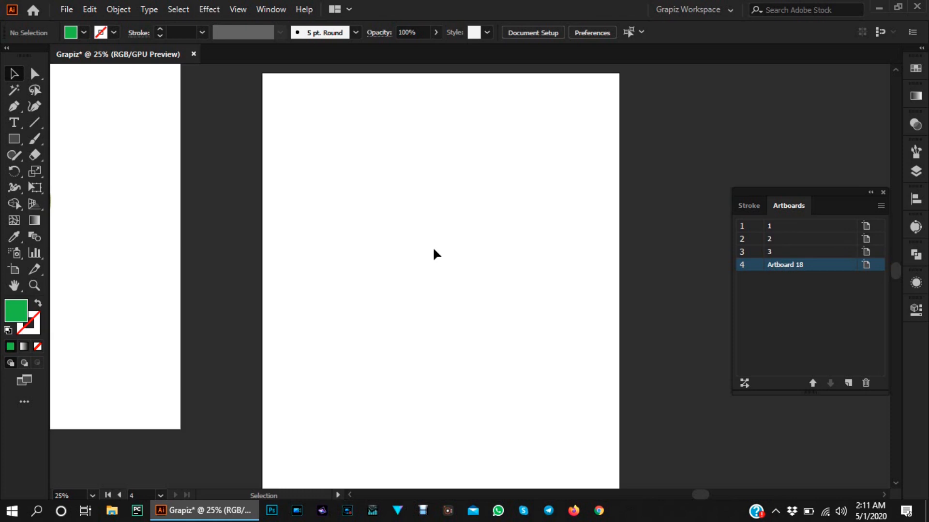
key("a")
key("ctrl+o")
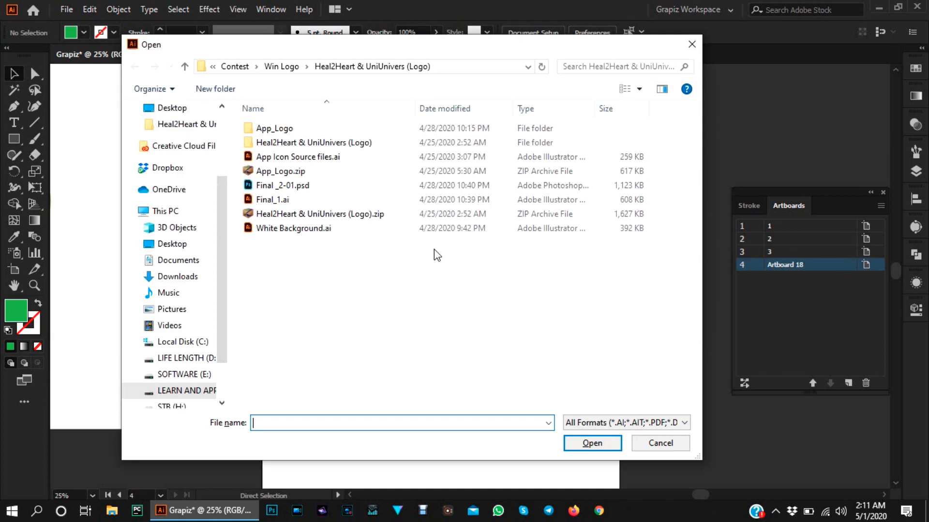
left_click_drag(439, 48, 408, 53)
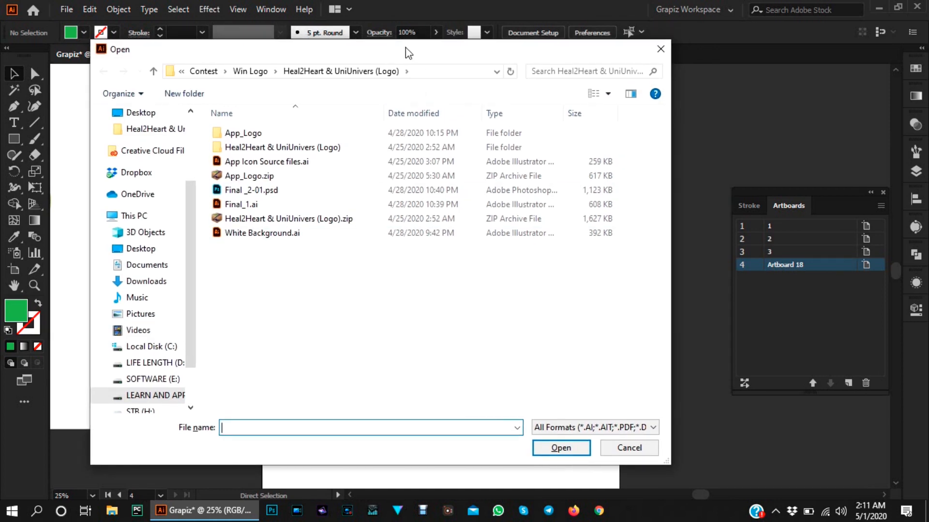
left_click_drag(408, 54, 440, 52)
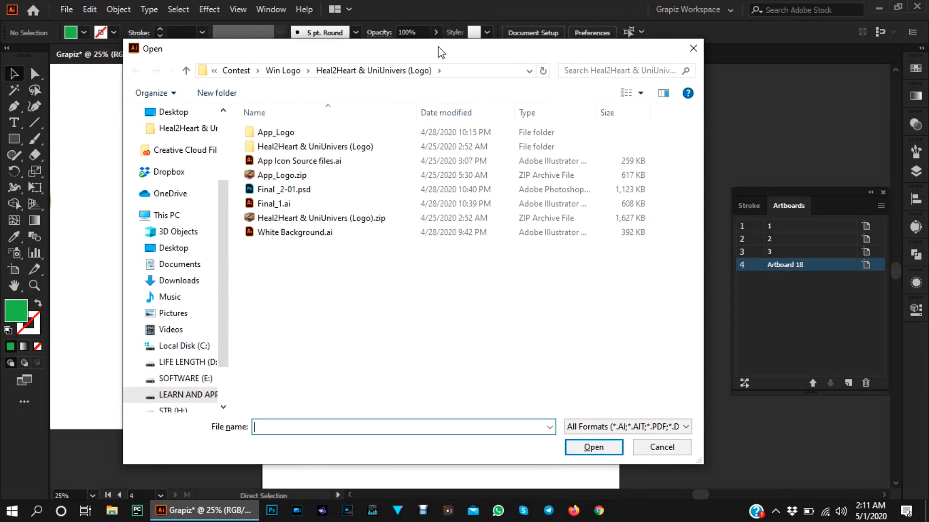
left_click(693, 48)
Open IMG_20200408_005318.jpg from the STUDENT > Sketch folder on the LEARN AND APPLICATION (G:) drive.
left_click(59, 9)
left_click(108, 54)
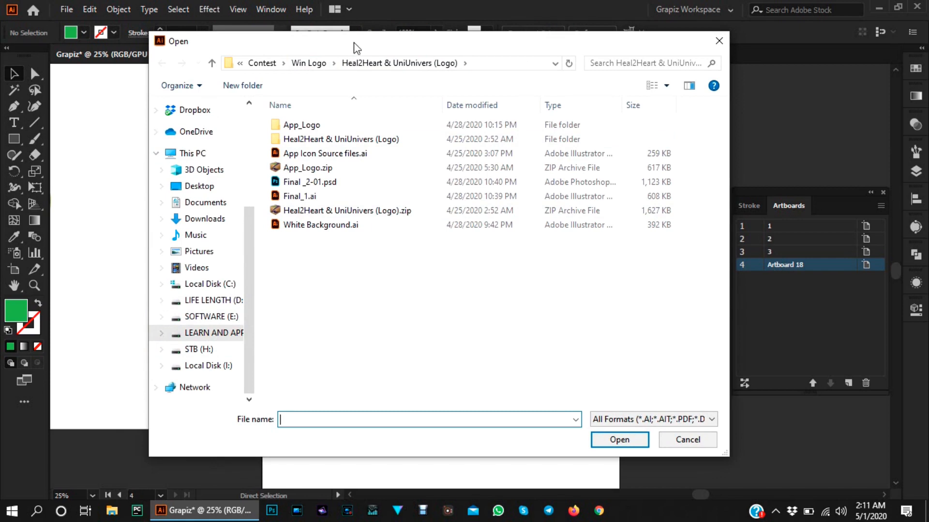
left_click_drag(357, 48, 386, 43)
left_click(317, 329)
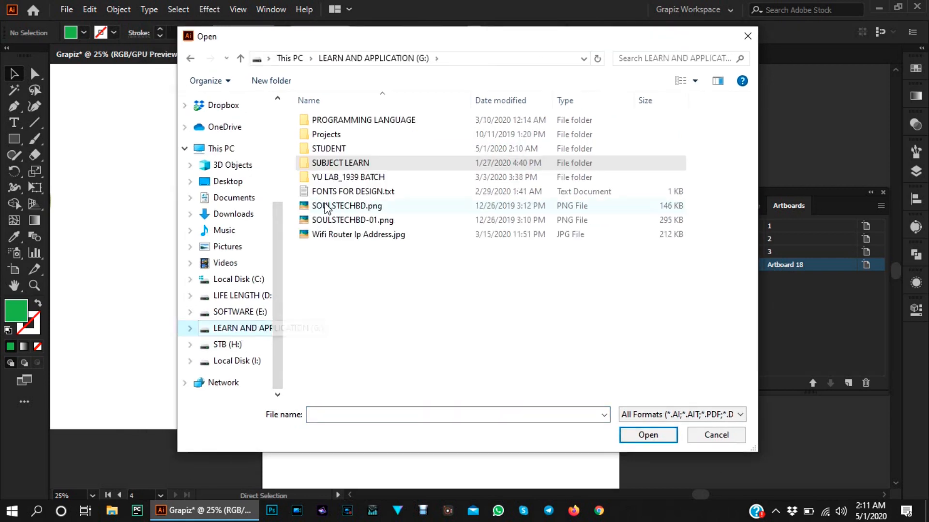
double_click(325, 149)
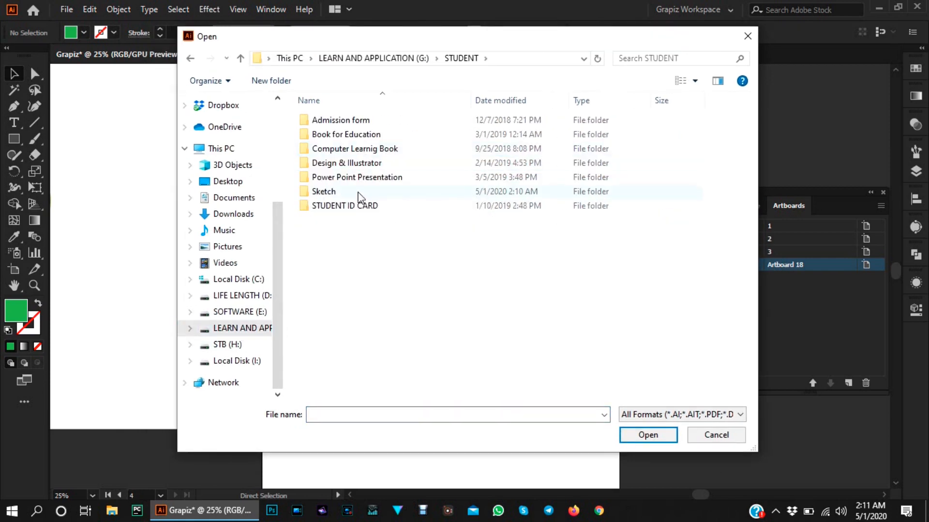
double_click(345, 194)
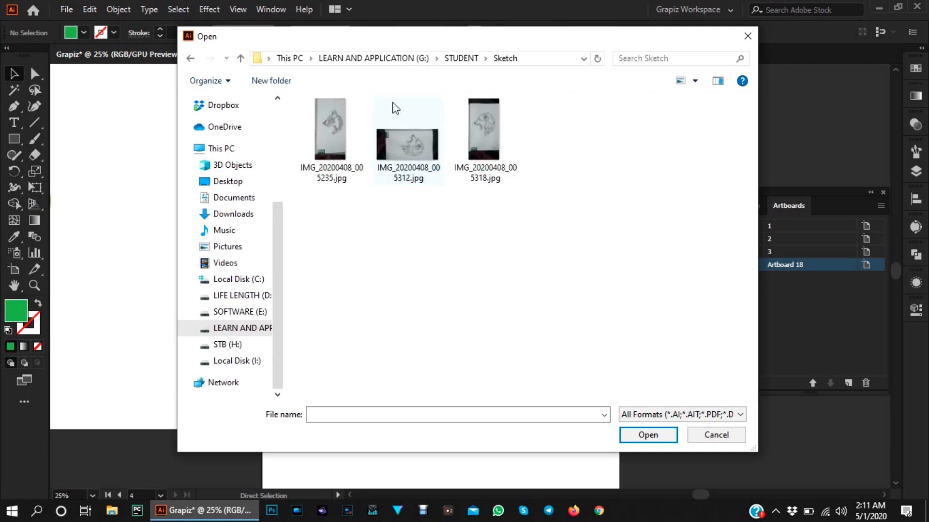
left_click_drag(441, 41, 368, 45)
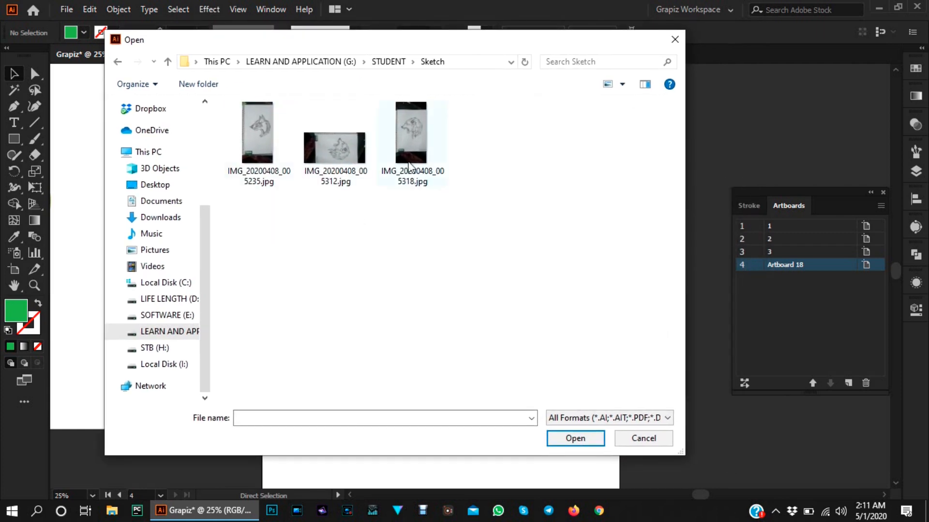
double_click(414, 127)
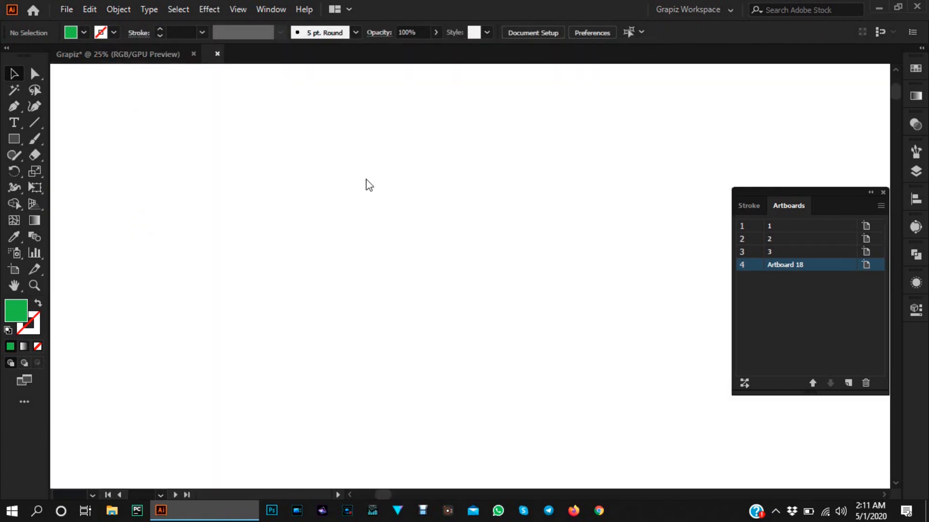
Examine the opened wolf sketch photo as a whole in relation to its artboard.
scroll(445, 229, "down", 7)
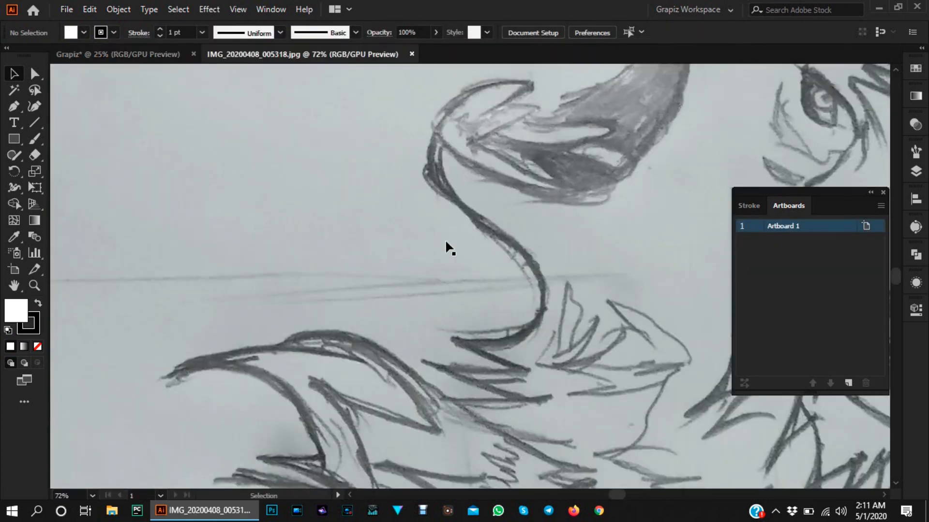
scroll(459, 242, "up", 2)
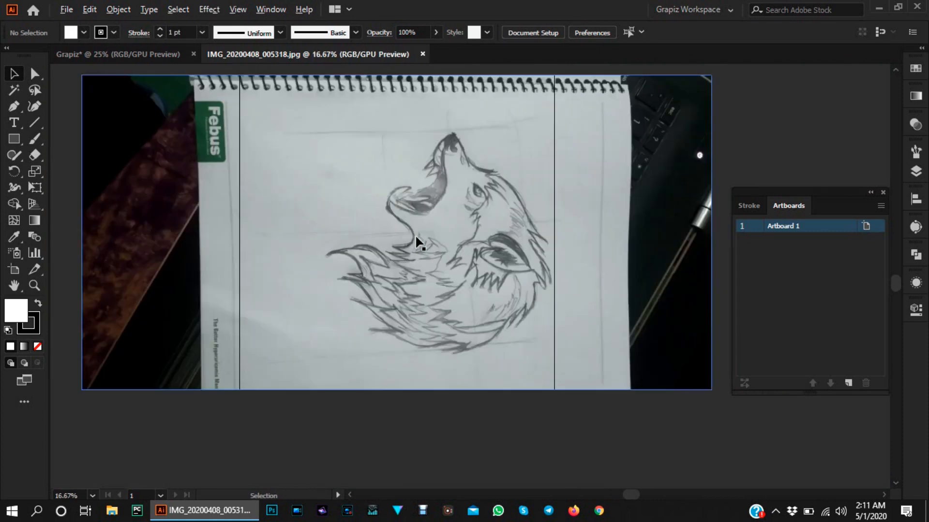
scroll(411, 256, "down", 1)
scroll(437, 248, "down", 1)
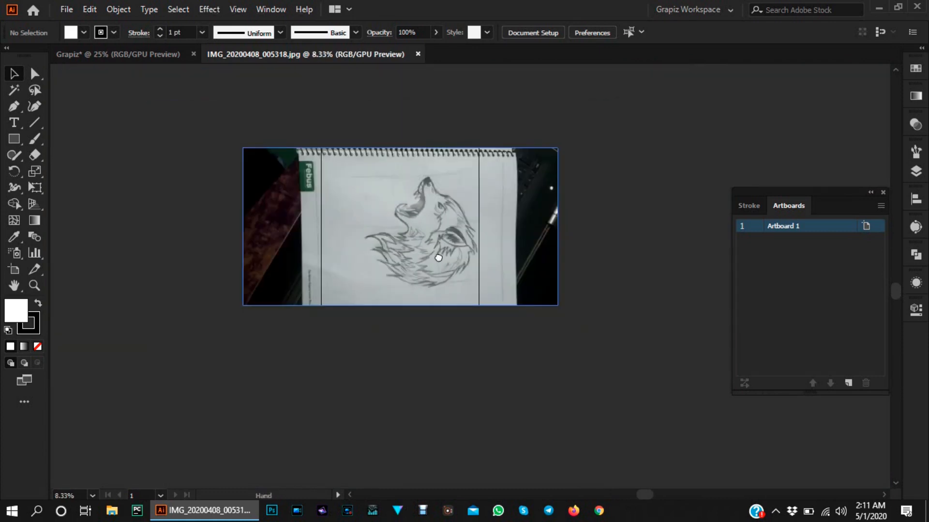
scroll(441, 244, "up", 1)
scroll(446, 230, "down", 1)
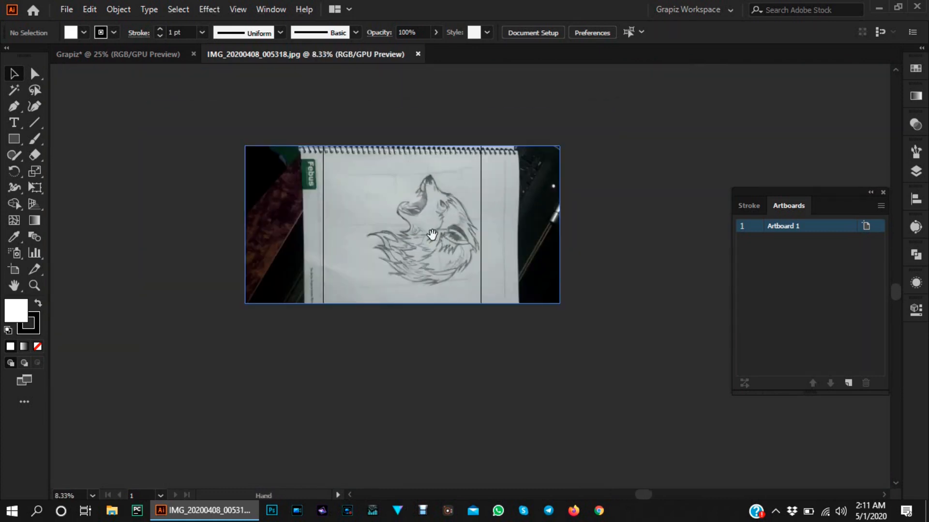
scroll(451, 218, "up", 1)
scroll(459, 237, "left", 1)
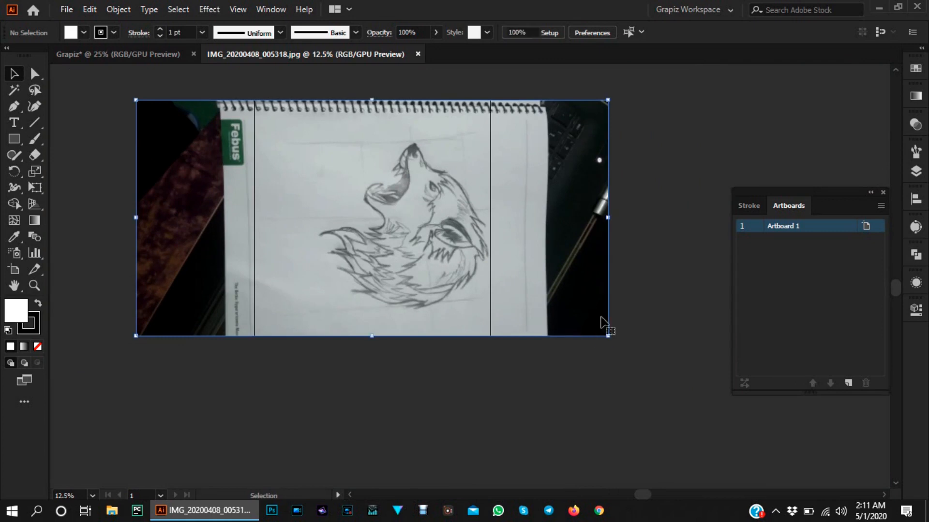
Rotate the wolf sketch photo 90° counterclockwise and move it off the artboard into the empty space beside it.
left_click(587, 312)
left_click_drag(610, 339, 497, 114)
key("ctrl+minus")
left_click_drag(400, 265, 582, 256)
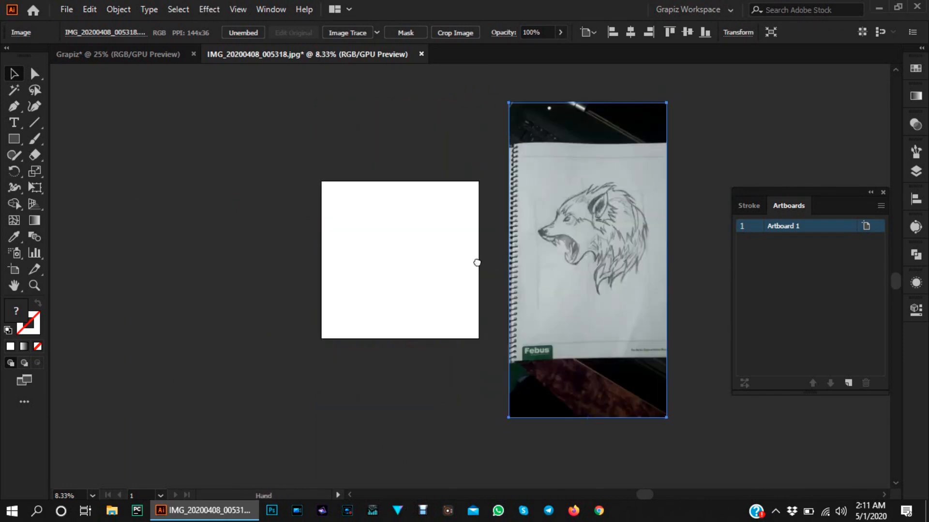
left_click_drag(489, 263, 452, 261)
scroll(366, 204, "up", 2)
left_click_drag(379, 246, 352, 239)
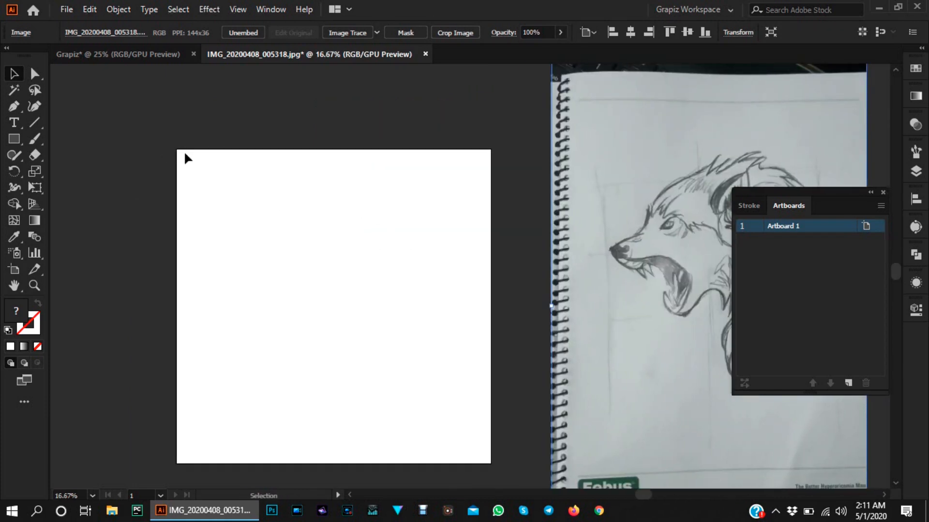
Draw a new 2000 by 4000 px artboard exactly around the rotated wolf sketch photo, corner to corner.
left_click_drag(494, 227, 451, 222)
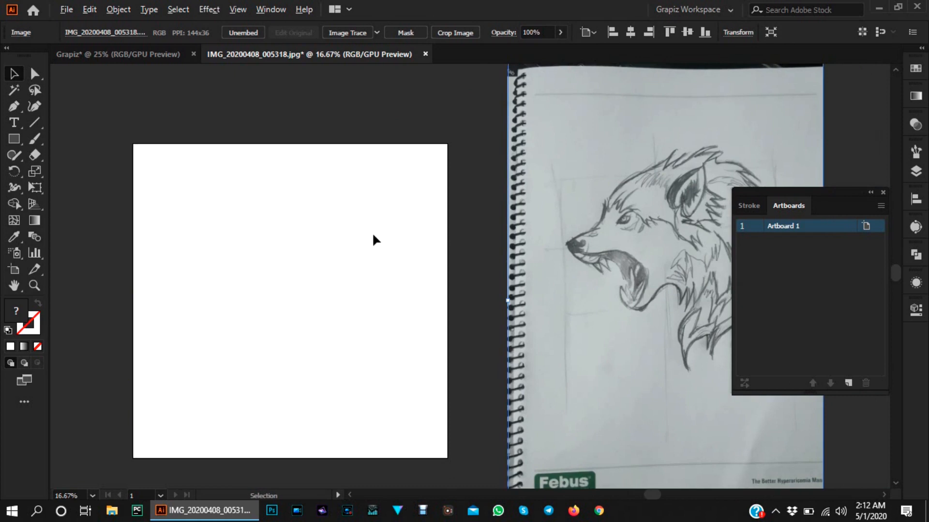
scroll(373, 236, "down", 1)
left_click_drag(411, 261, 357, 252)
scroll(461, 265, "down", 1)
left_click_drag(526, 270, 492, 269)
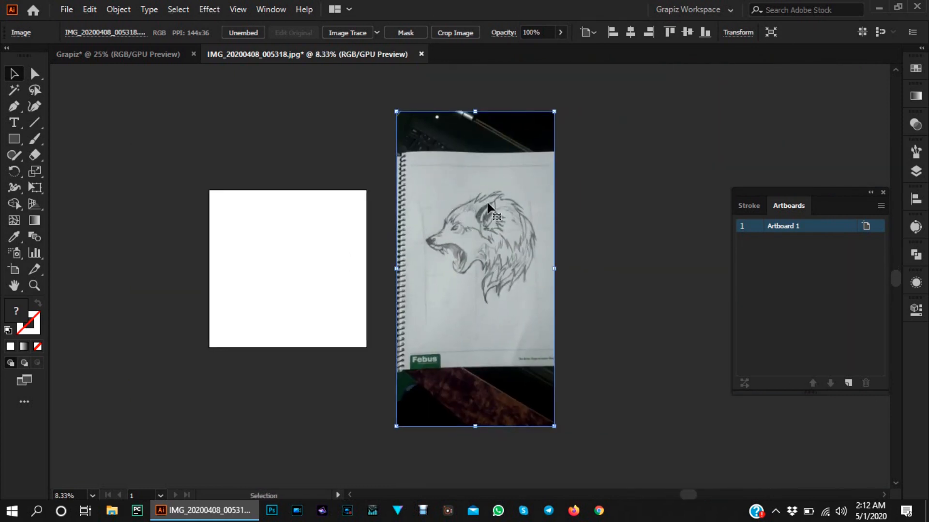
scroll(498, 221, "up", 1)
left_click_drag(564, 245, 529, 245)
scroll(530, 245, "up", 2)
scroll(492, 246, "down", 3)
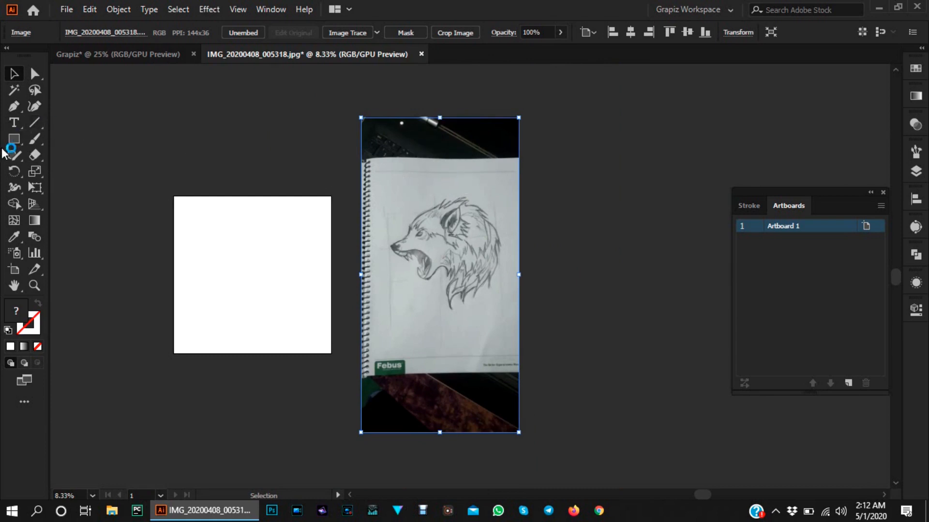
left_click(19, 274)
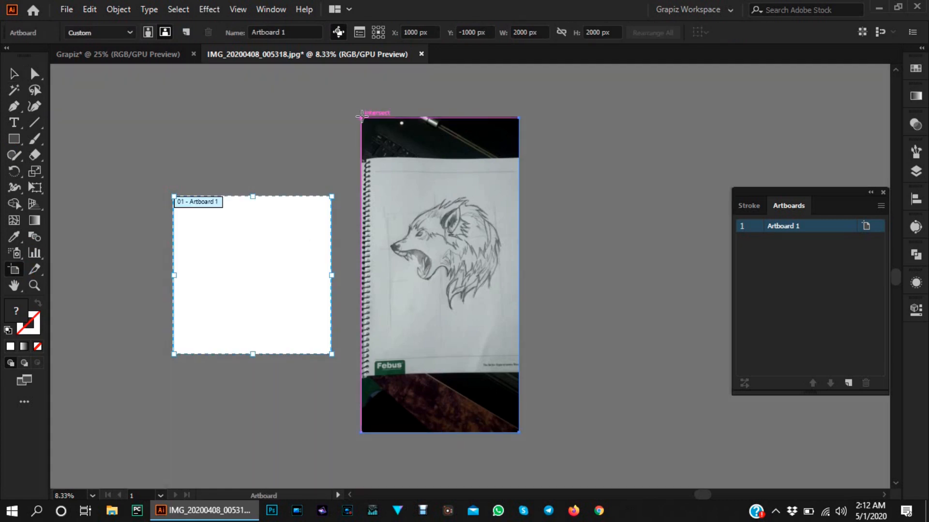
left_click_drag(361, 116, 519, 433)
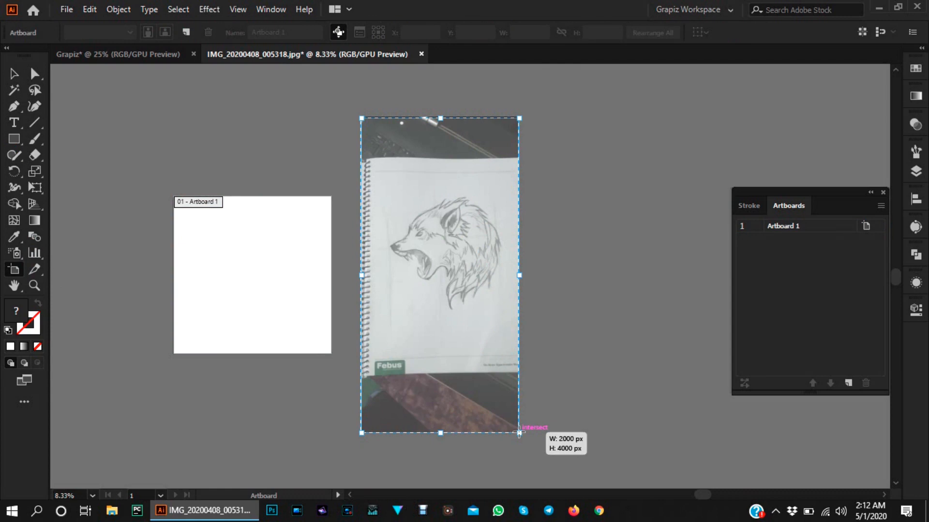
left_click_drag(519, 432, 519, 433)
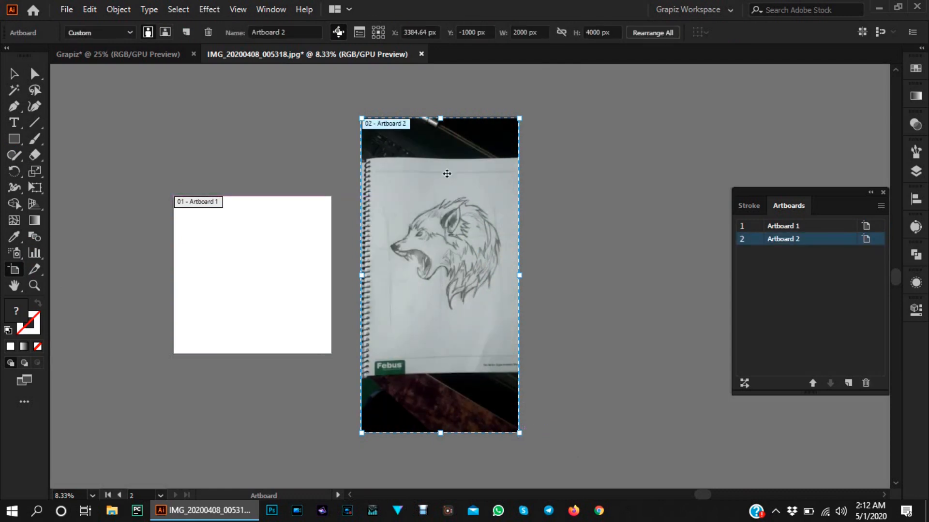
Move the wolf sketch photo off the new tall artboard into the empty space just beyond its right edge.
key("v")
left_click(427, 183)
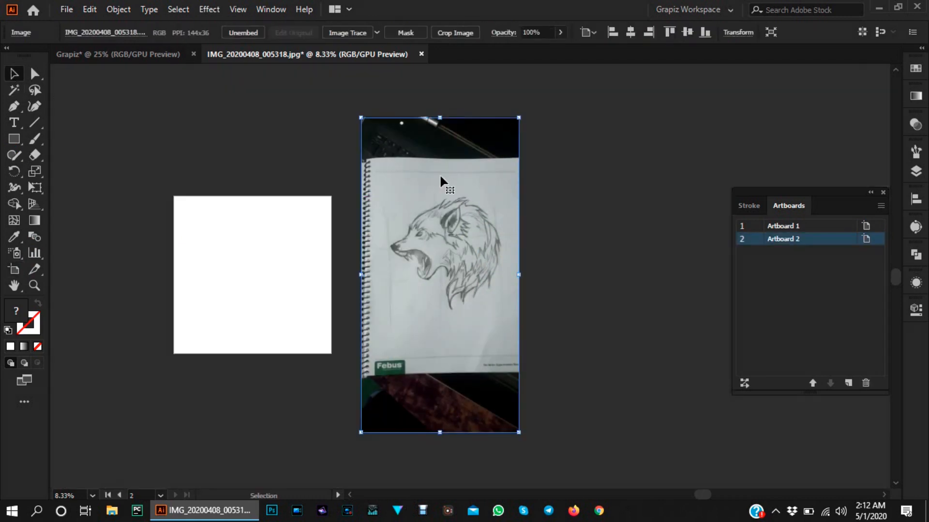
scroll(494, 175, "up", 3)
scroll(633, 232, "down", 1)
left_click_drag(637, 232, 598, 253)
scroll(551, 227, "down", 1)
left_click_drag(399, 266, 645, 267)
scroll(623, 276, "down", 2)
left_click_drag(583, 289, 452, 262)
scroll(511, 222, "up", 1)
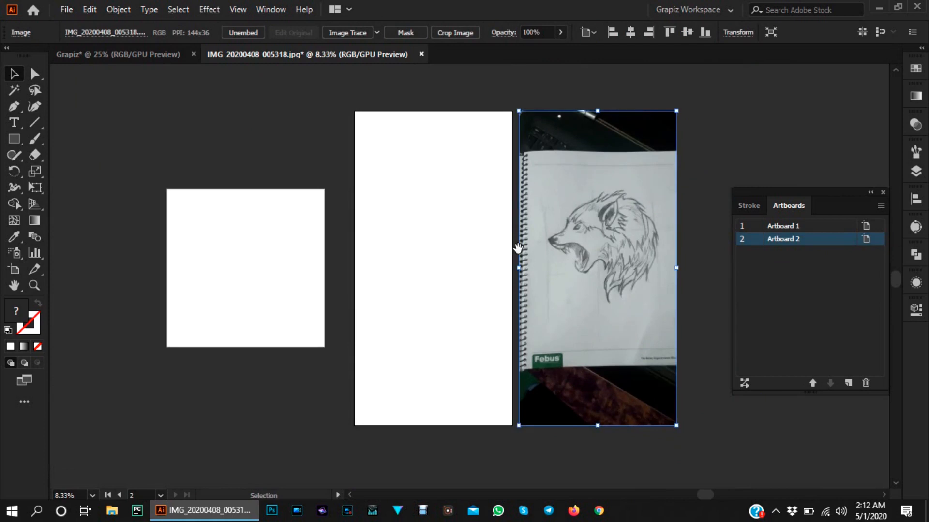
left_click_drag(516, 249, 453, 248)
scroll(392, 212, "up", 1)
left_click_drag(398, 226, 360, 240)
scroll(339, 251, "down", 1)
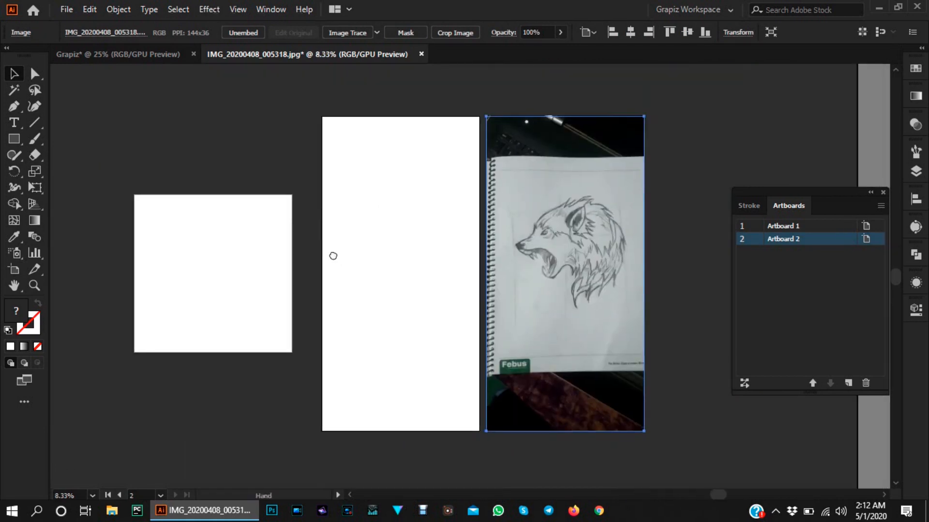
Place the wolf sketch photo flush against the right edge of the tall artboard and deselect it.
scroll(468, 192, "up", 1)
left_click_drag(526, 213, 445, 209)
left_click_drag(523, 239, 305, 221)
left_click_drag(452, 242, 541, 243)
scroll(541, 242, "down", 1)
left_click_drag(526, 276, 476, 265)
scroll(414, 220, "up", 1)
mouse_move(528, 284)
left_mouse_down()
mouse_move(510, 270)
mouse_move(534, 269)
left_mouse_up()
scroll(463, 232, "up", 1)
scroll(537, 245, "down", 1)
left_click_drag(390, 253, 625, 262)
scroll(592, 265, "down", 1)
left_click_drag(505, 277, 409, 272)
left_click(449, 279)
scroll(464, 270, "up", 1)
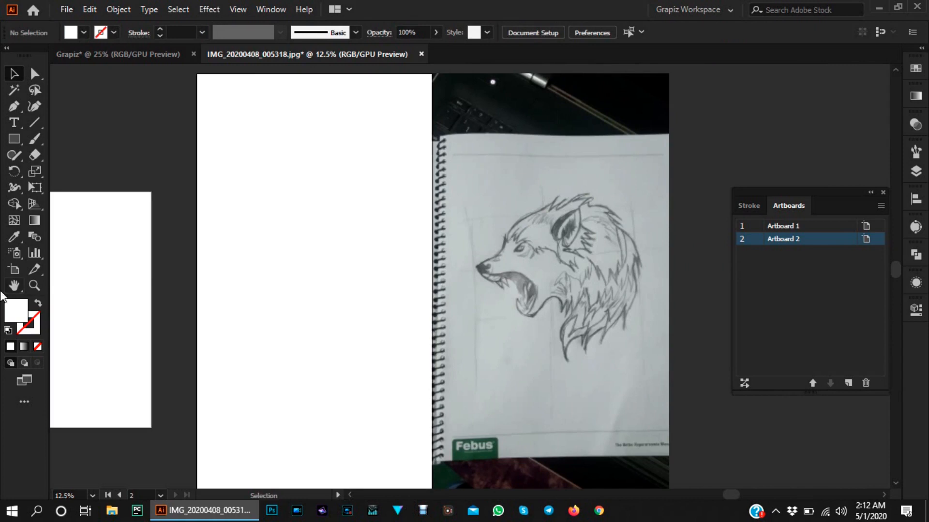
scroll(508, 207, "down", 1)
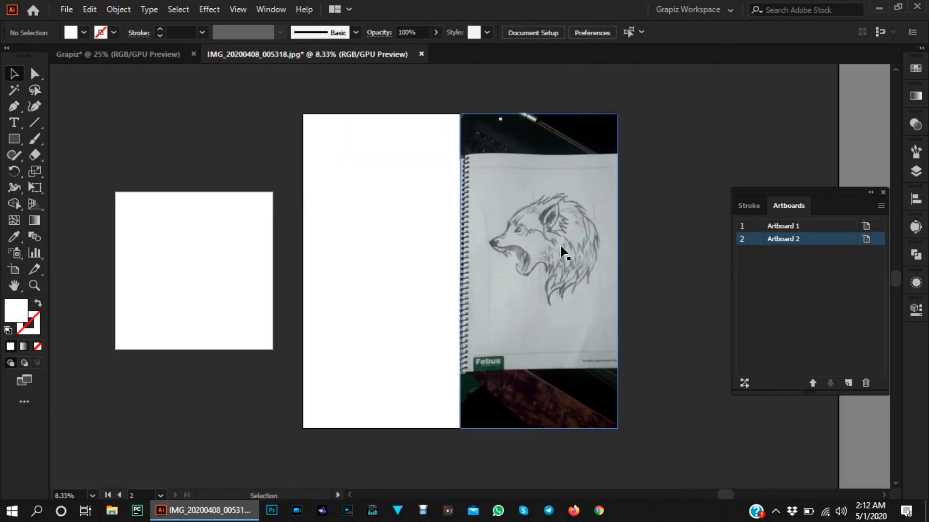
Select the wolf sketch photo beside the tall artboard.
left_click(560, 250)
scroll(556, 244, "up", 1)
left_click_drag(587, 261, 470, 258)
scroll(558, 260, "down", 1)
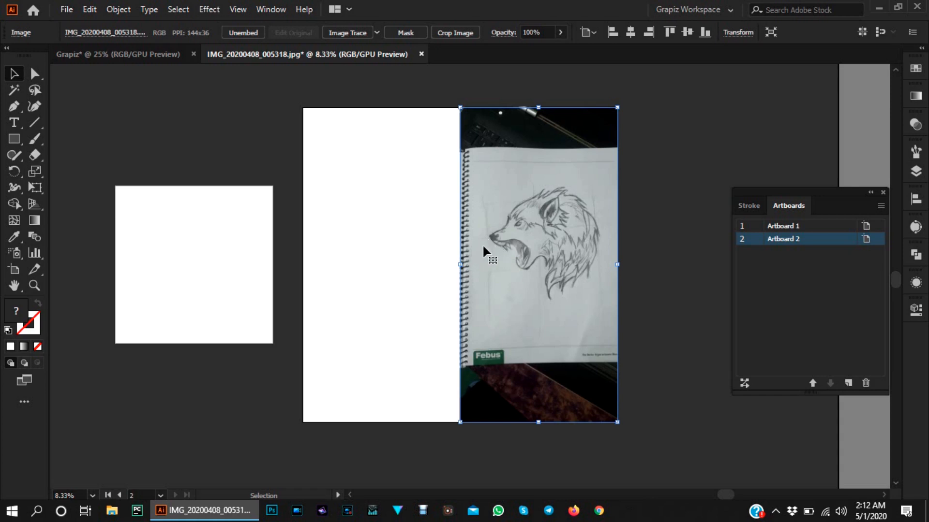